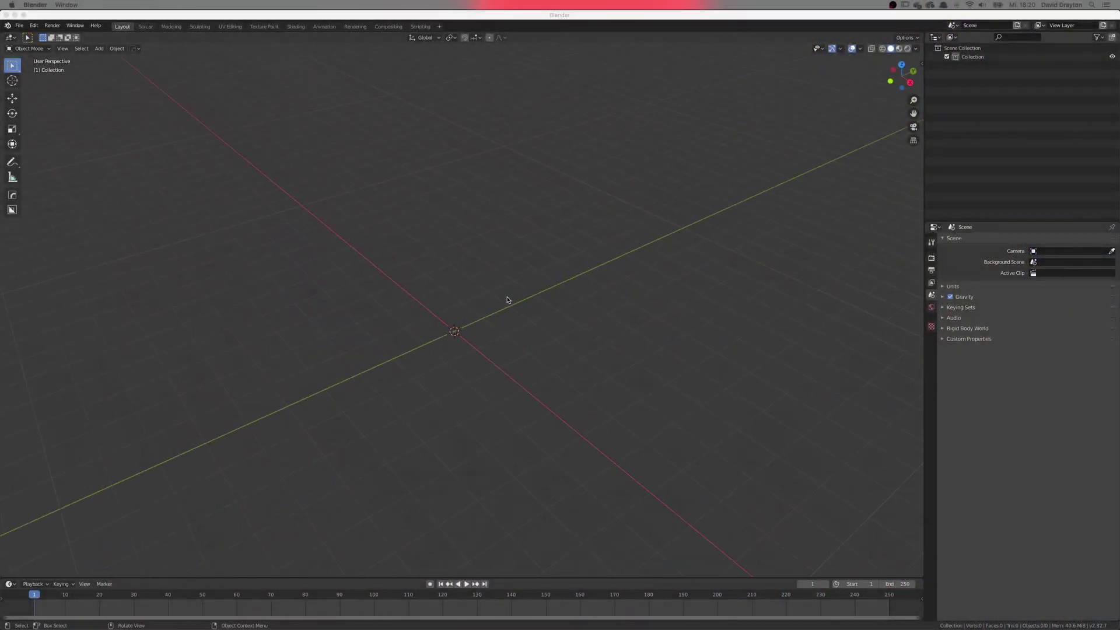
Step: Start the Shortcut VUr key display from the N sidebar
{"action": "key", "text": "n"}
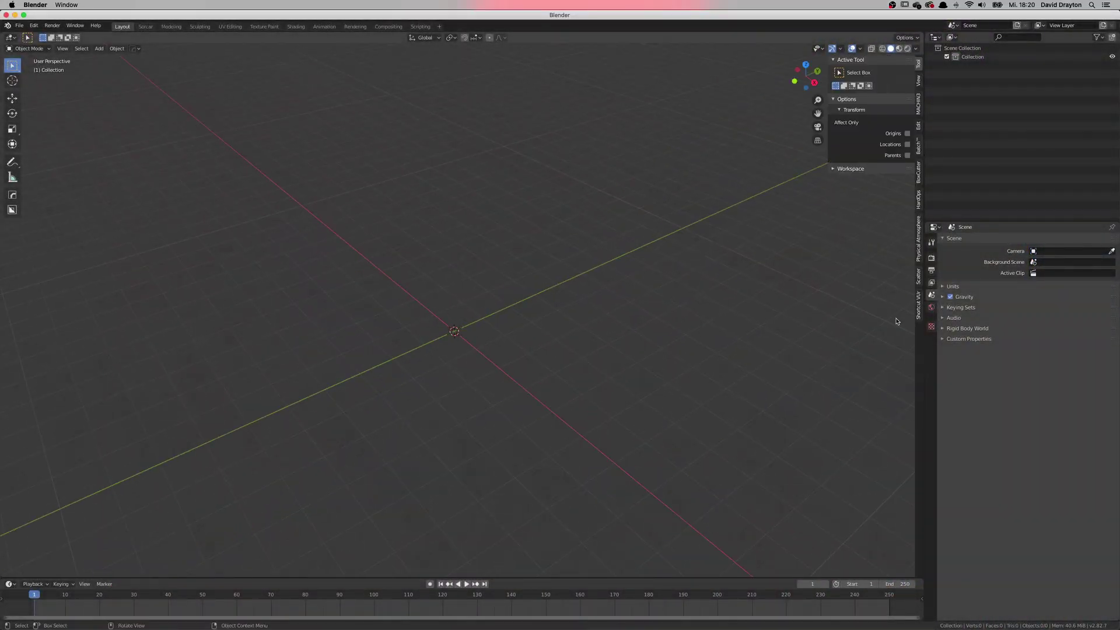
{"action": "left_click", "coordinate": [919, 313]}
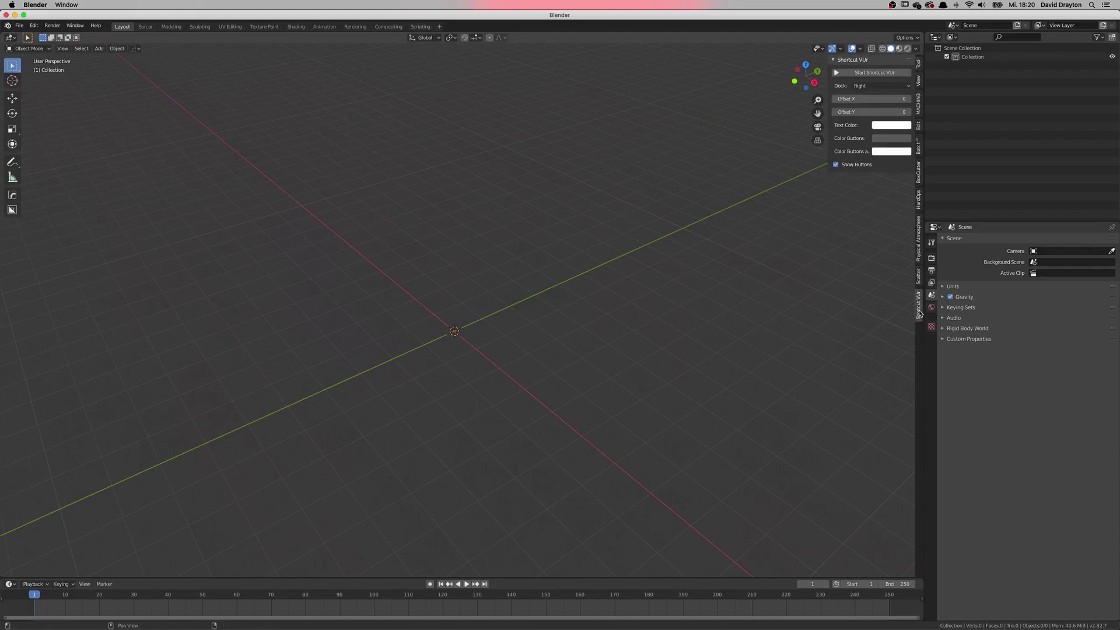
{"action": "left_click", "coordinate": [863, 73]}
Step: Add a text object at the origin with Shift+A and zoom in on it
{"action": "key", "text": "n"}
{"action": "middle_click_drag", "start_coordinate": [215, 300], "coordinate": [442, 274]}
{"action": "key", "text": "shift+a"}
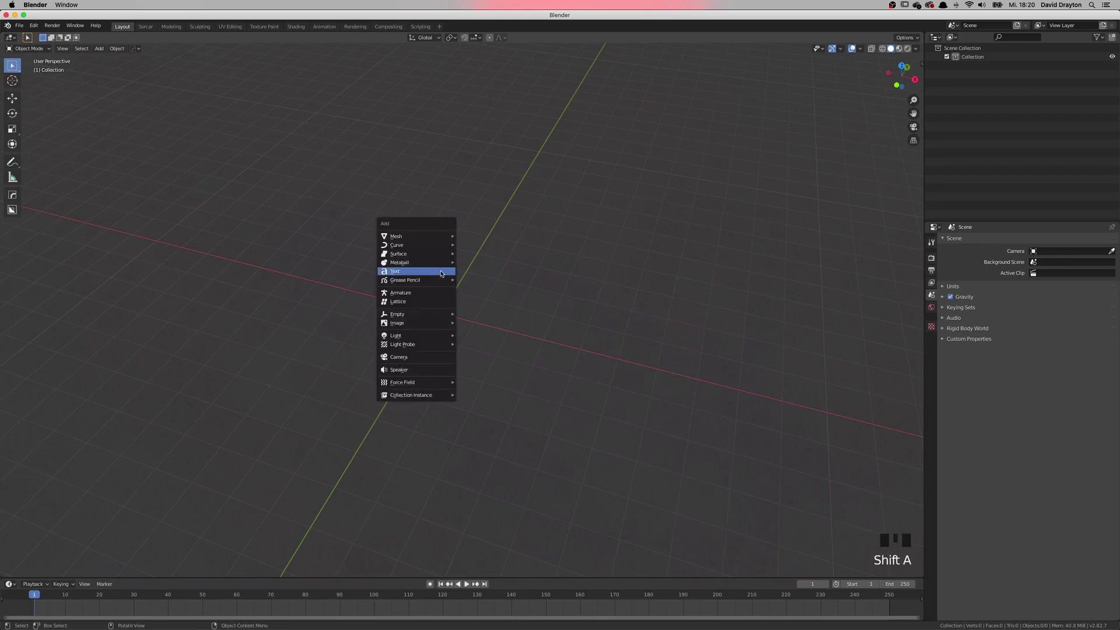
{"action": "mouse_move", "coordinate": [441, 255]}
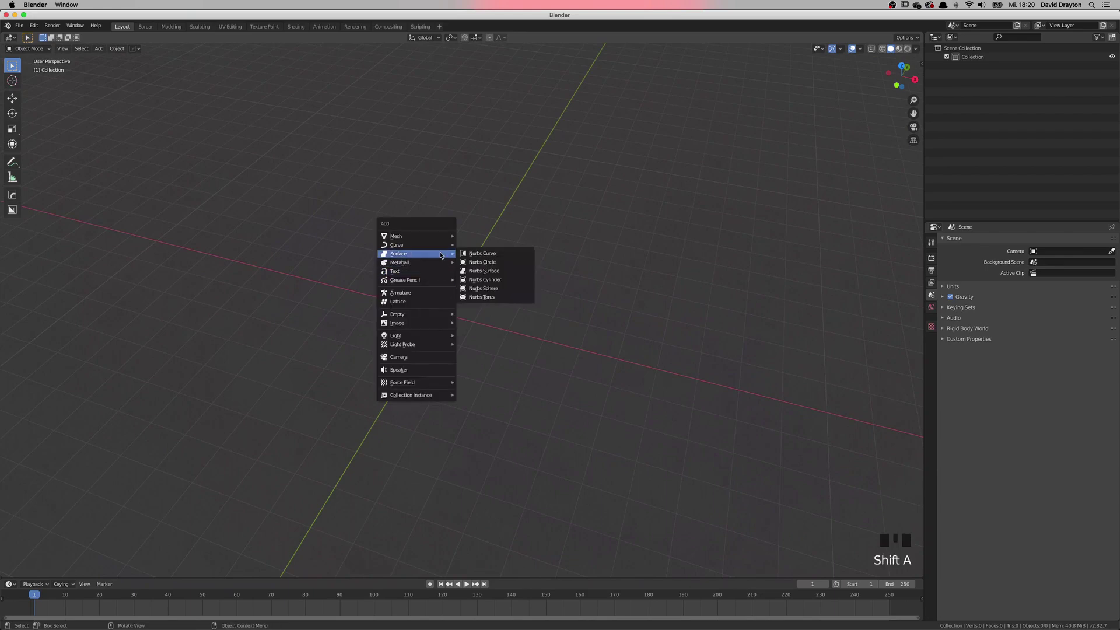
{"action": "left_click", "coordinate": [420, 271]}
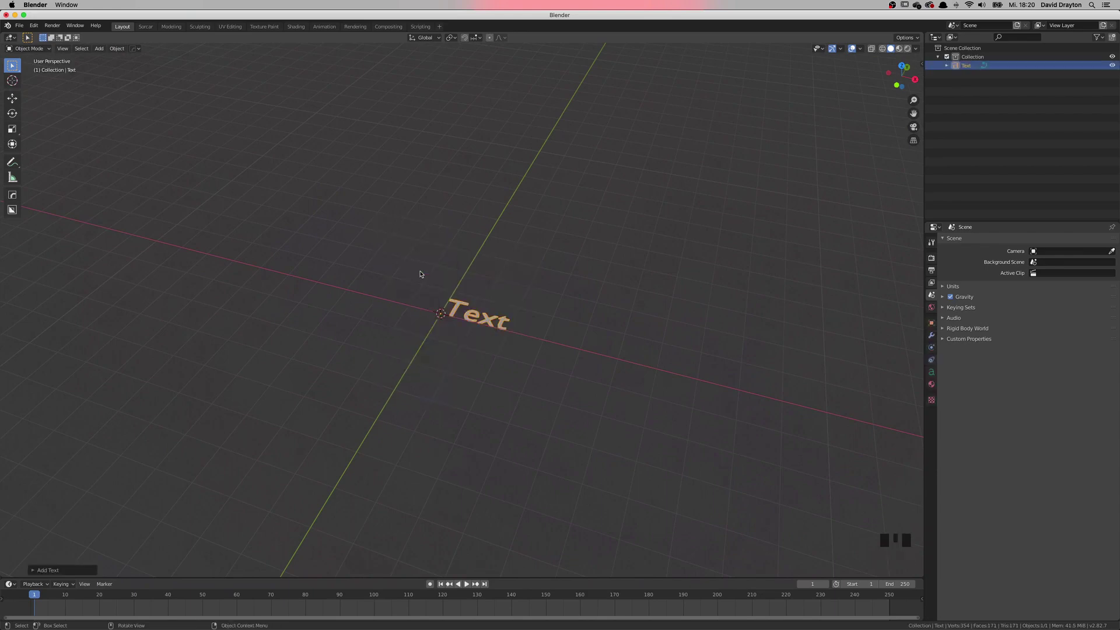
{"action": "middle_click_drag", "start_coordinate": [419, 274], "coordinate": [473, 337]}
{"action": "scroll", "coordinate": [434, 292], "scroll_direction": "up", "scroll_amount": 2}
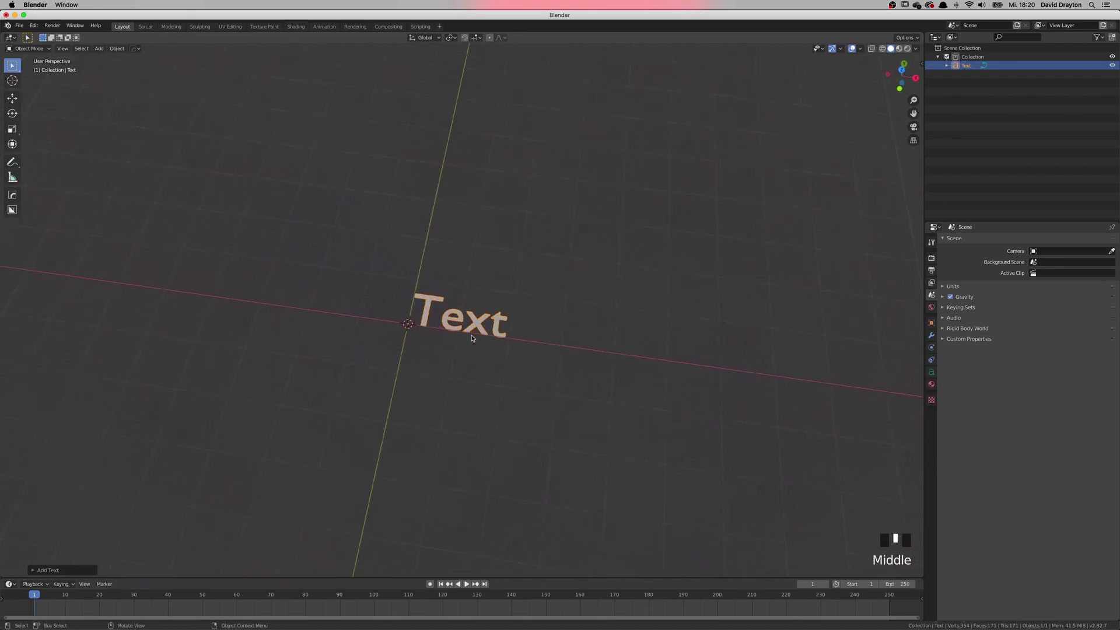
{"action": "scroll", "coordinate": [472, 338], "scroll_direction": "up", "scroll_amount": 3}
Step: Replace the default word with STRANGER and return to Object Mode
{"action": "key", "text": "Tab"}
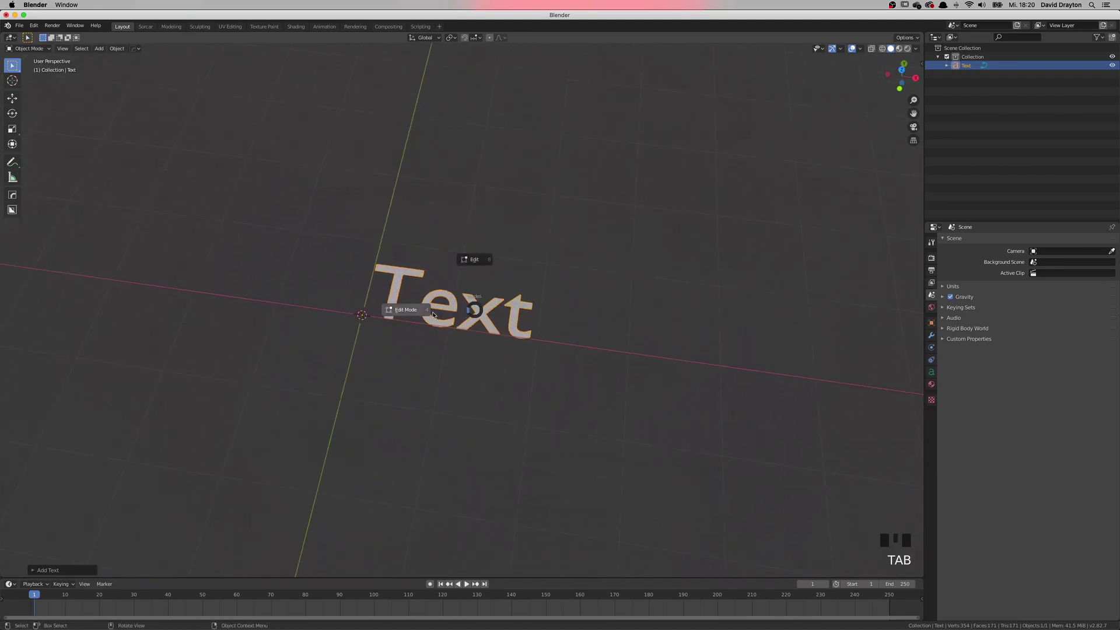
{"action": "left_click", "coordinate": [432, 315]}
{"action": "key", "text": "BackSpace"}
{"action": "key", "text": "BackSpace"}
{"action": "key", "text": "BackSpace"}
{"action": "key", "text": "BackSpace"}
{"action": "key", "text": "BackSpace"}
{"action": "key", "text": "BackSpace"}
{"action": "key", "text": "BackSpace"}
{"action": "key", "text": "BackSpace"}
{"action": "key", "text": "BackSpace"}
{"action": "key", "text": "BackSpace"}
{"action": "key", "text": "BackSpace"}
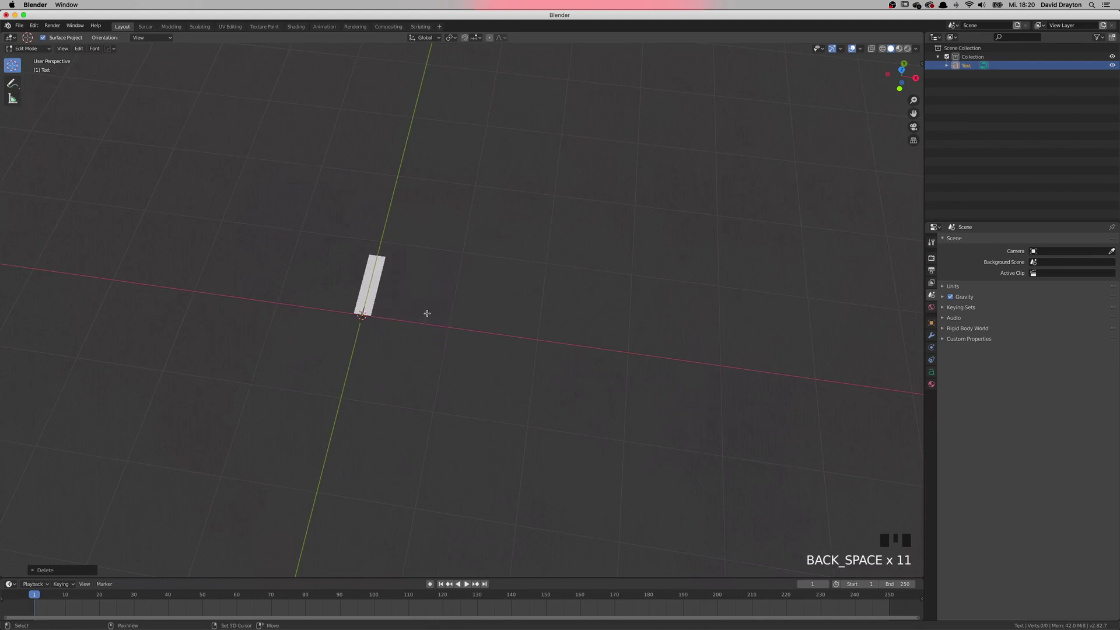
{"action": "type", "text": "STRANGER"}
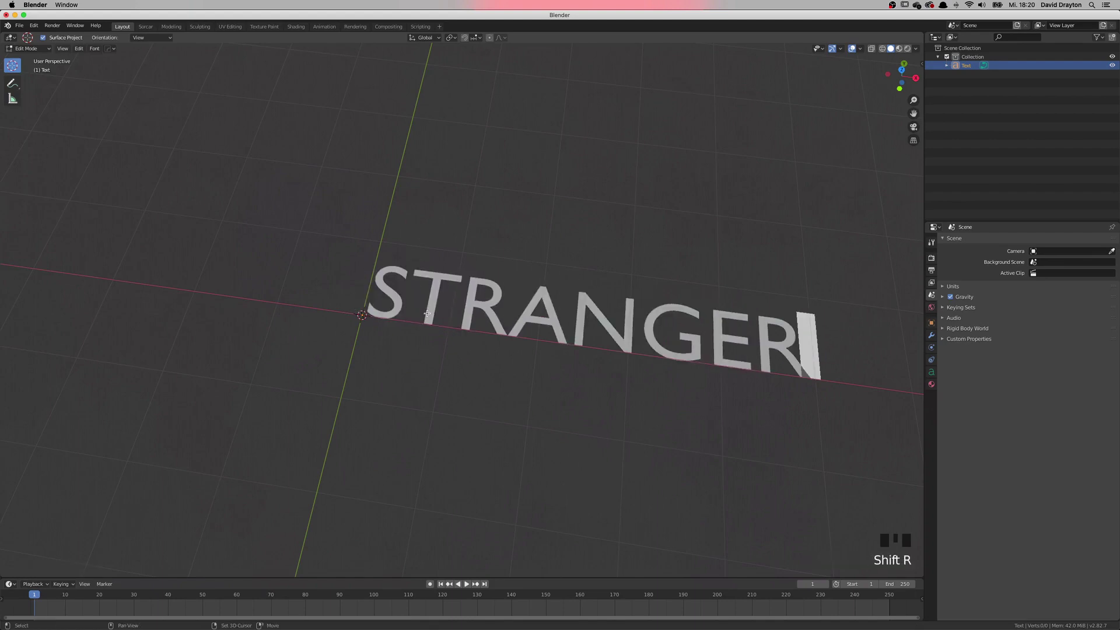
{"action": "key", "text": "Tab"}
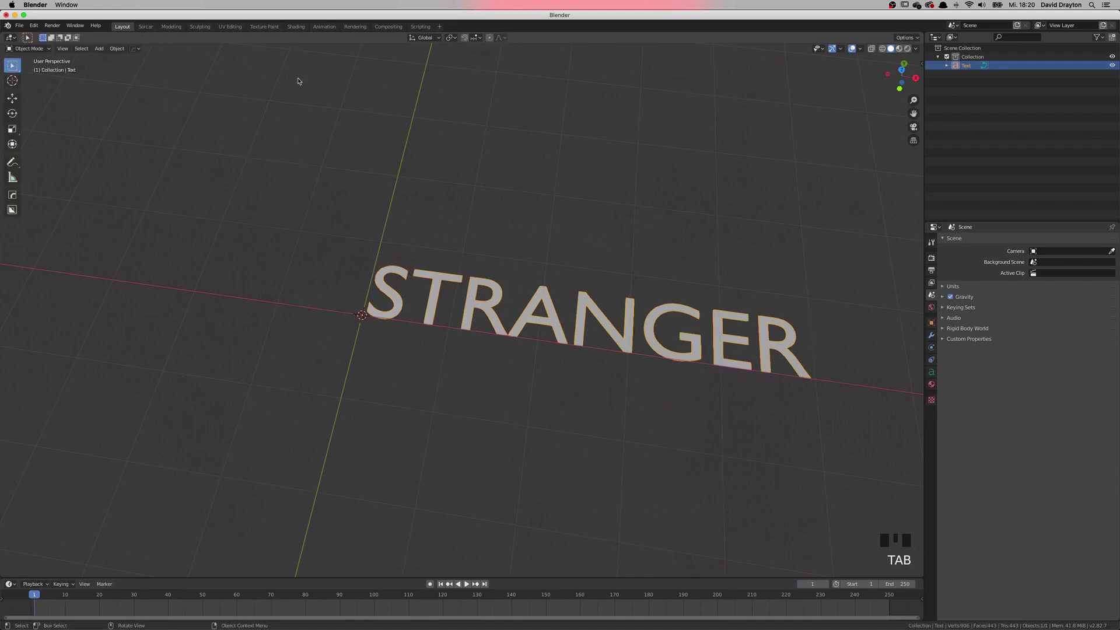
{"action": "middle_click_drag", "start_coordinate": [329, 210], "coordinate": [349, 254], "text": "shift"}
{"action": "scroll", "coordinate": [349, 254], "scroll_direction": "down", "scroll_amount": 2}
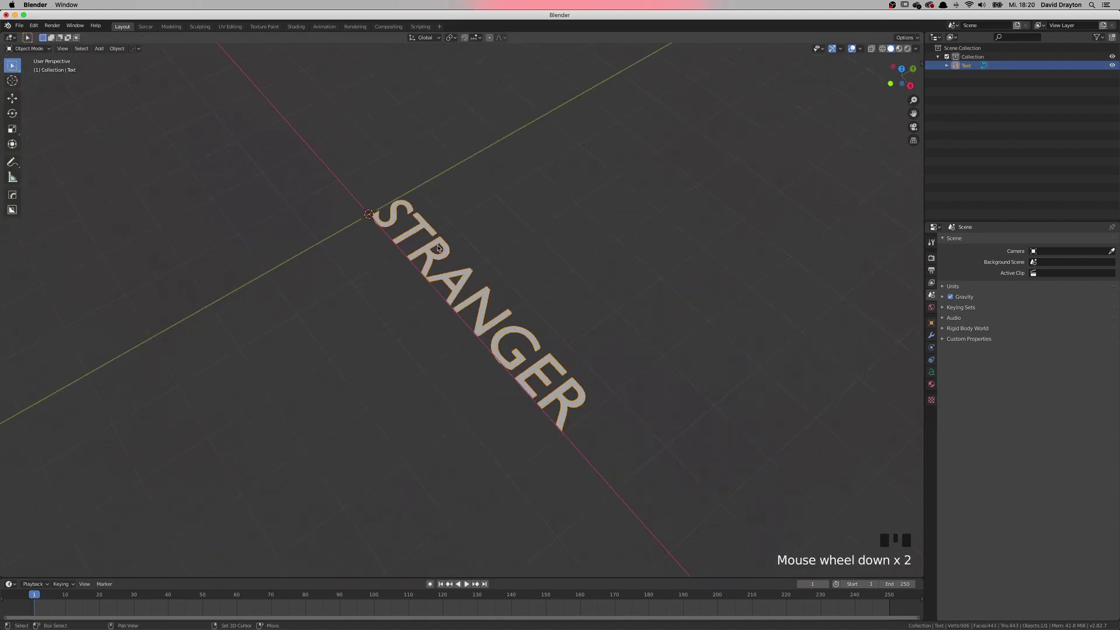
{"action": "middle_click_drag", "start_coordinate": [438, 248], "coordinate": [425, 296]}
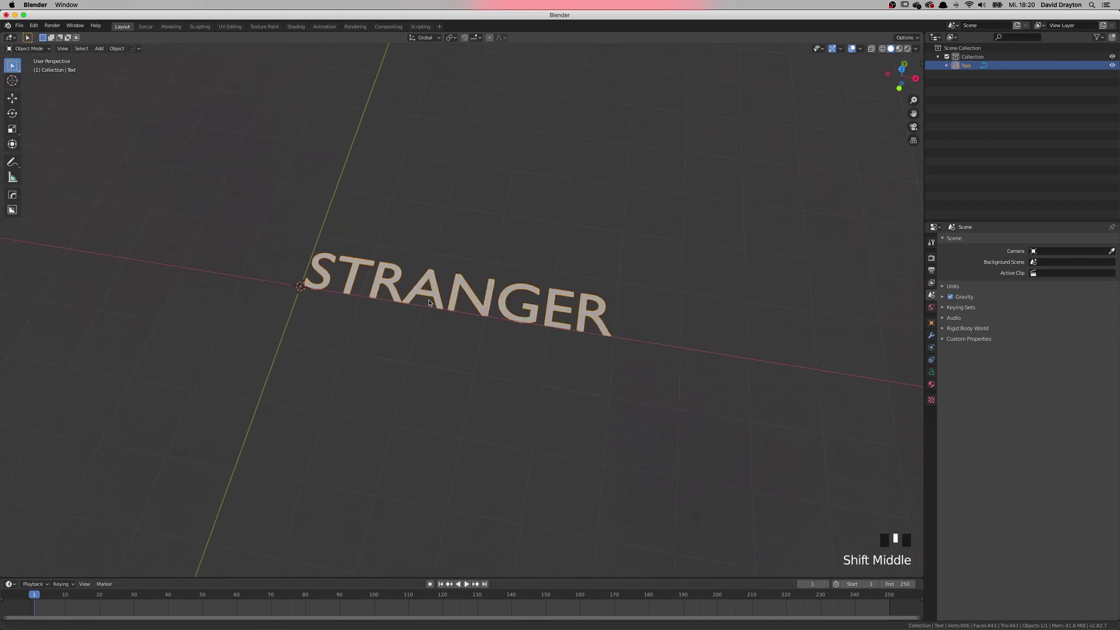
Step: Expand the Font panel in the text's Object Data properties and browse for a Regular font
{"action": "middle_click_drag", "start_coordinate": [429, 303], "coordinate": [430, 307], "text": "shift"}
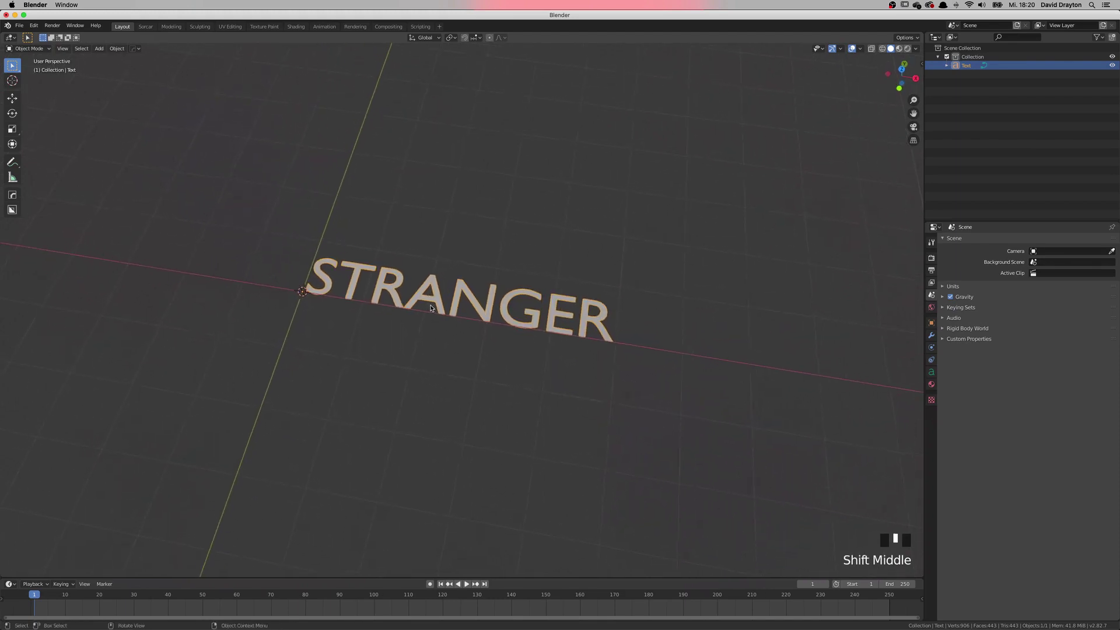
{"action": "left_click", "coordinate": [932, 373]}
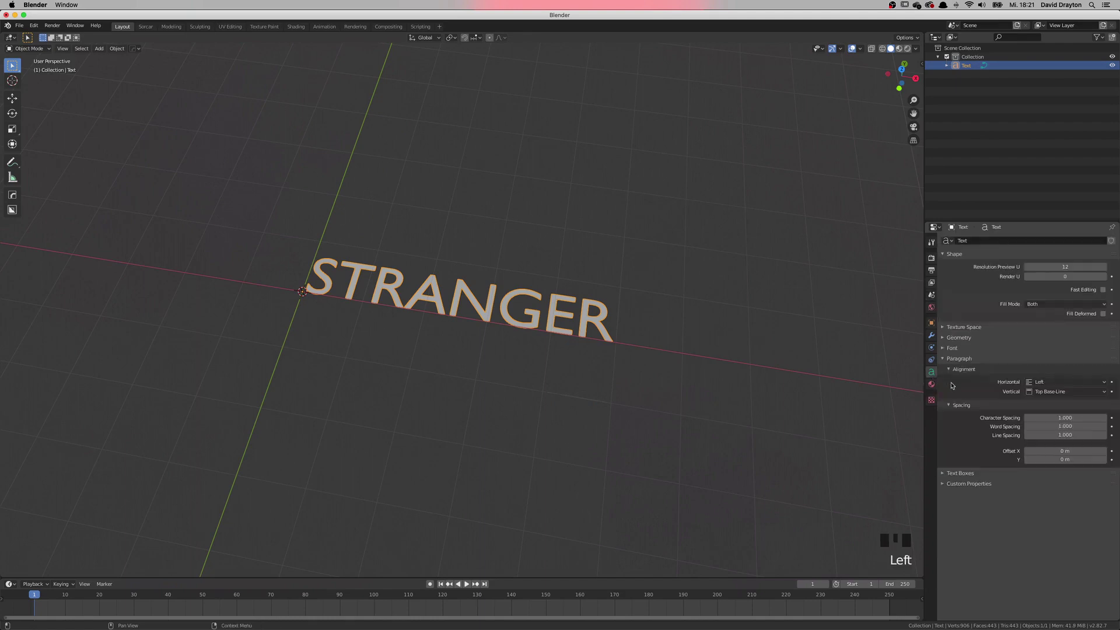
{"action": "left_click", "coordinate": [952, 349]}
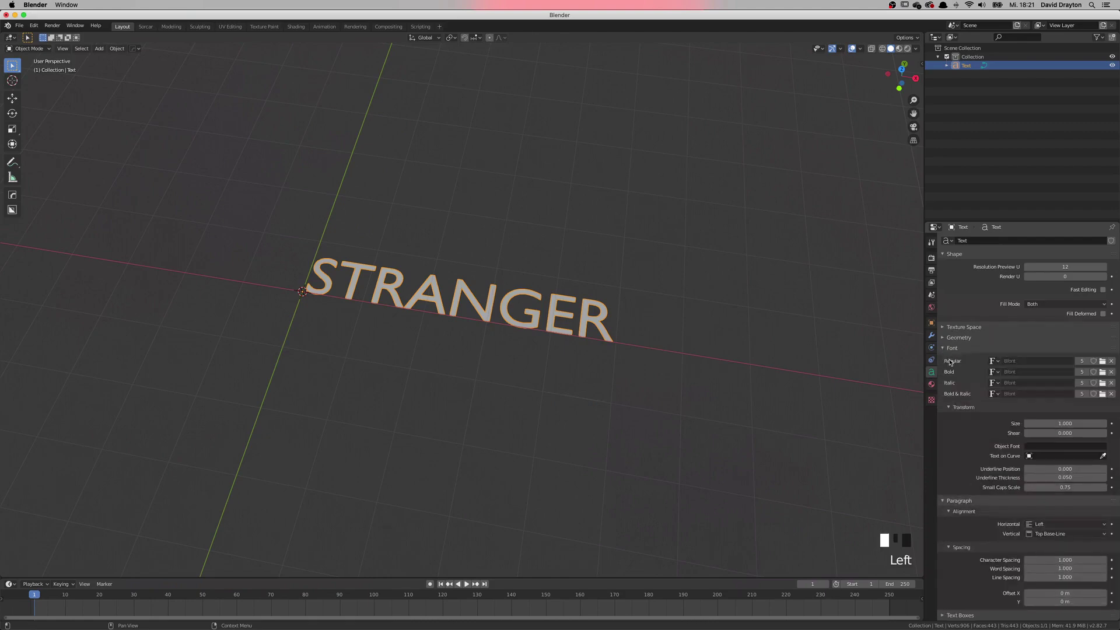
{"action": "left_click", "coordinate": [952, 362]}
{"action": "left_click", "coordinate": [1100, 361]}
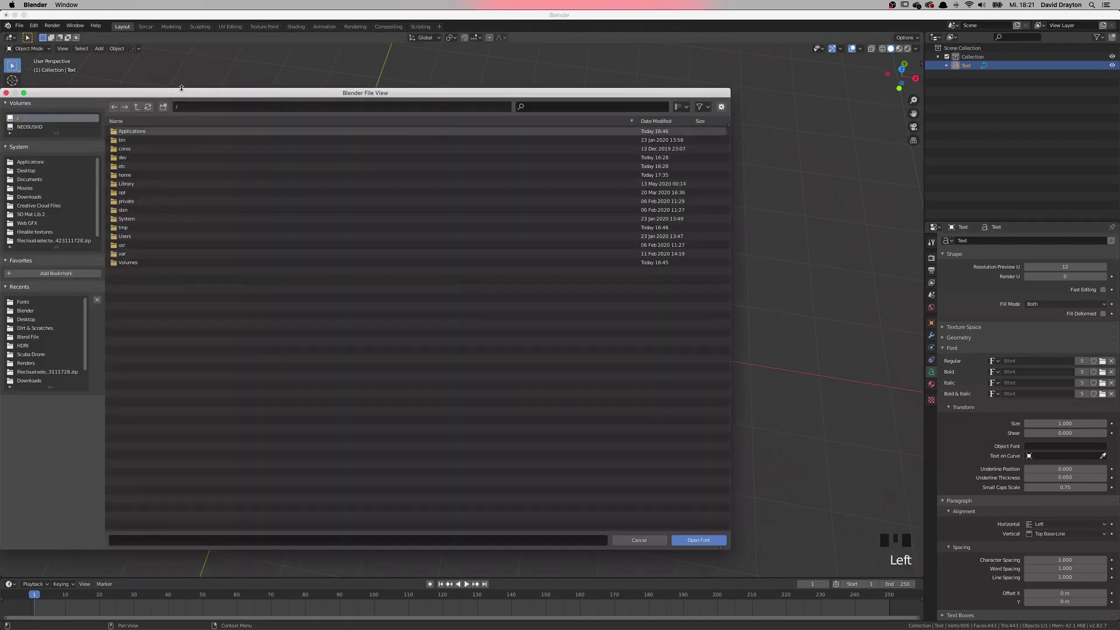
Step: Browse to the home folder's Library/Fonts and pick Volkswagen-Heavy.otf
{"action": "left_click_drag", "start_coordinate": [165, 96], "coordinate": [264, 93]}
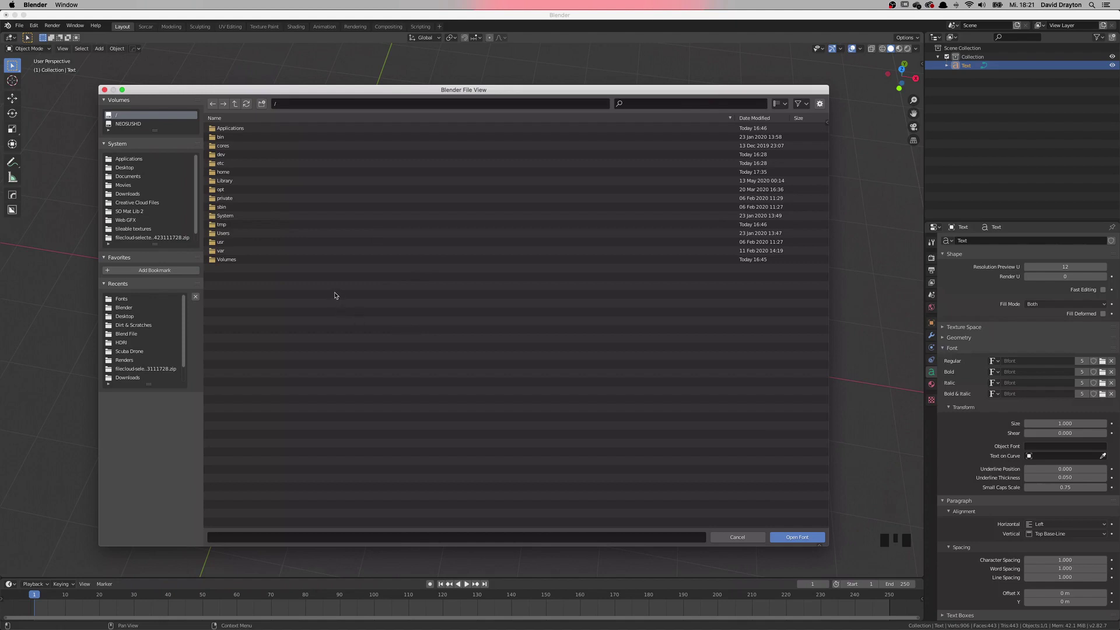
{"action": "double_click", "coordinate": [234, 234]}
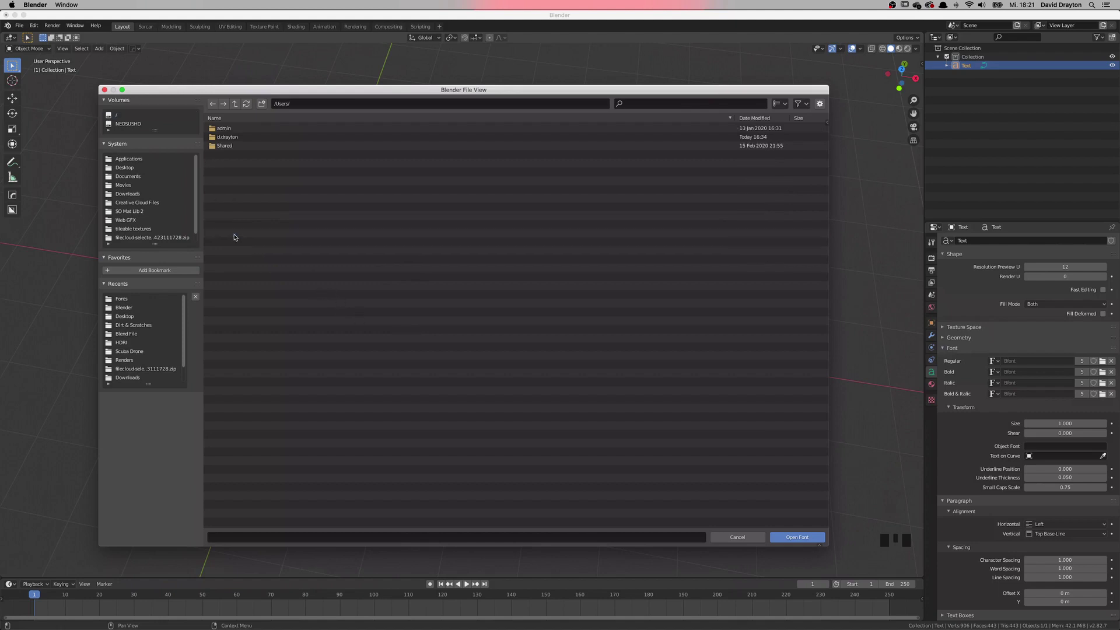
{"action": "double_click", "coordinate": [242, 139]}
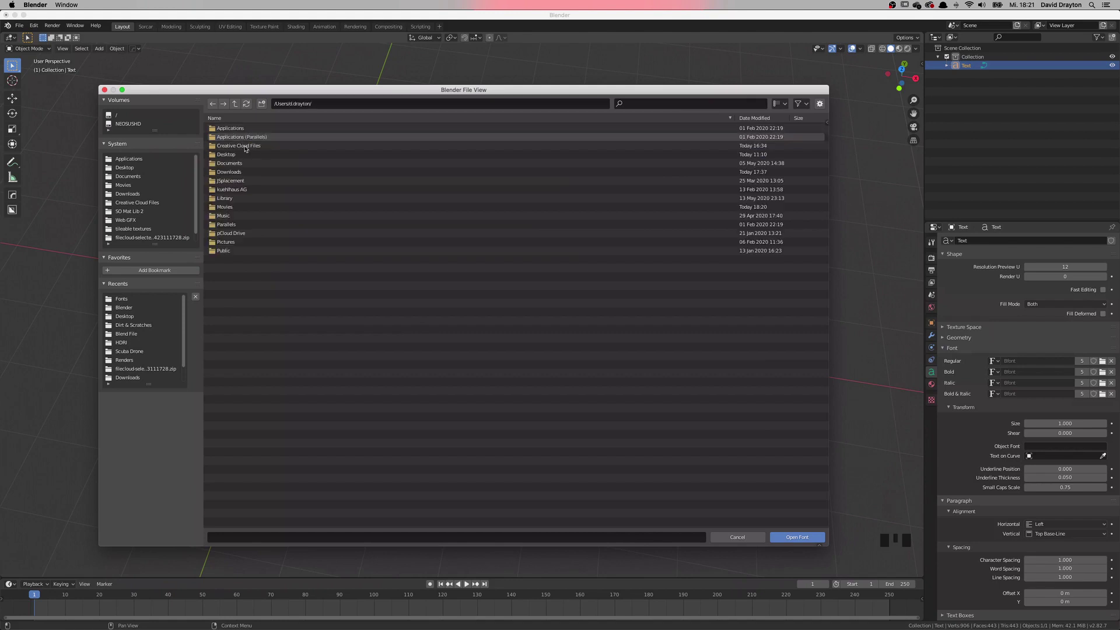
{"action": "double_click", "coordinate": [244, 199]}
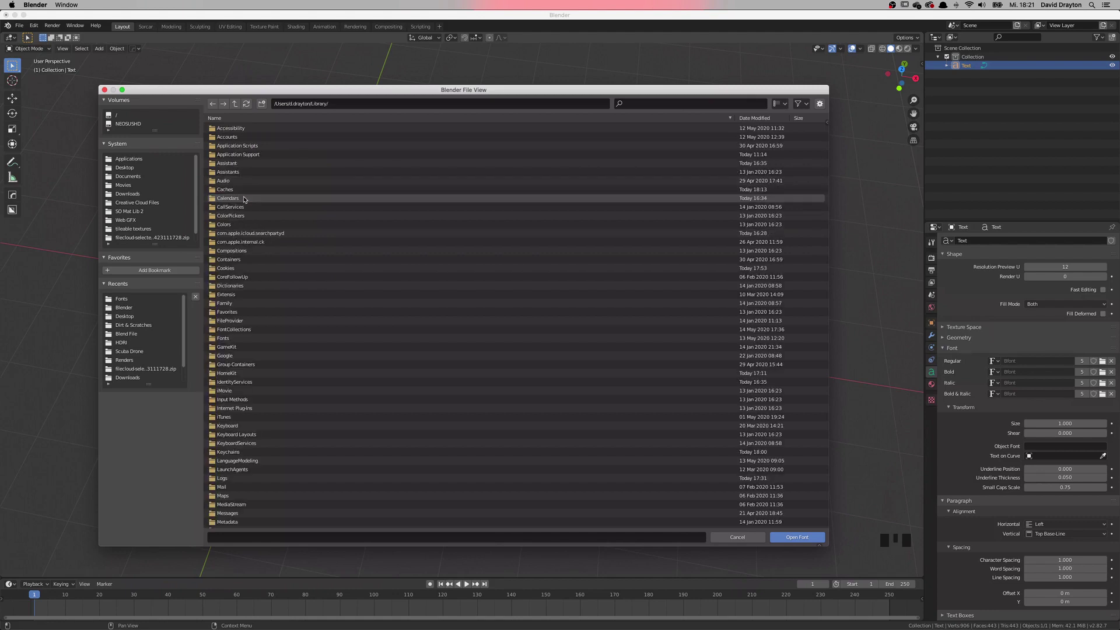
{"action": "double_click", "coordinate": [241, 339]}
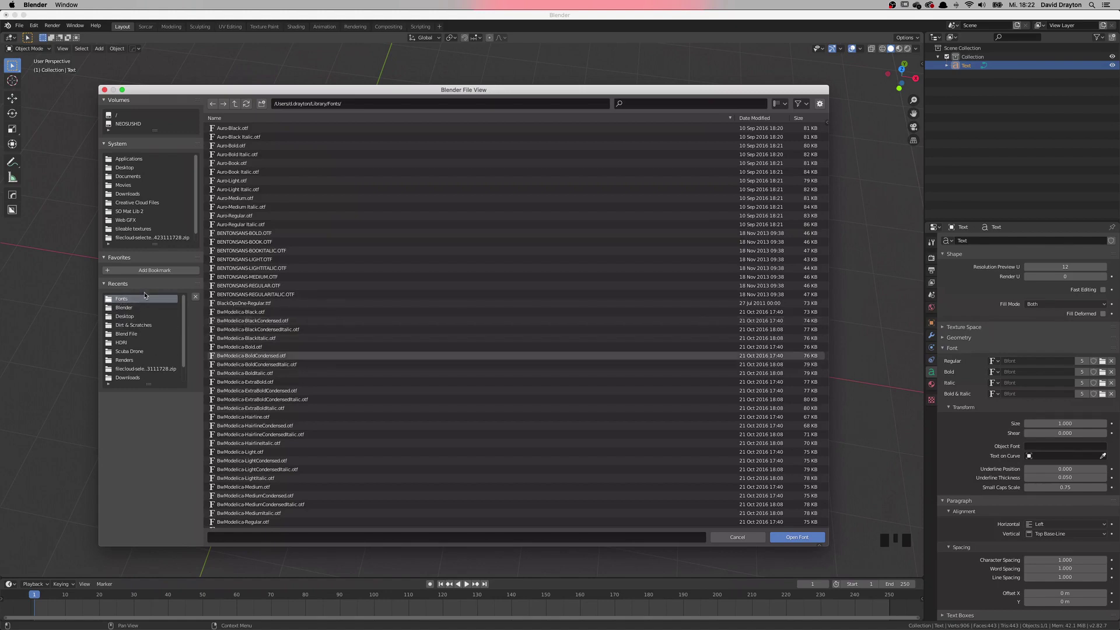
{"action": "scroll", "coordinate": [343, 382], "scroll_direction": "down", "scroll_amount": 15}
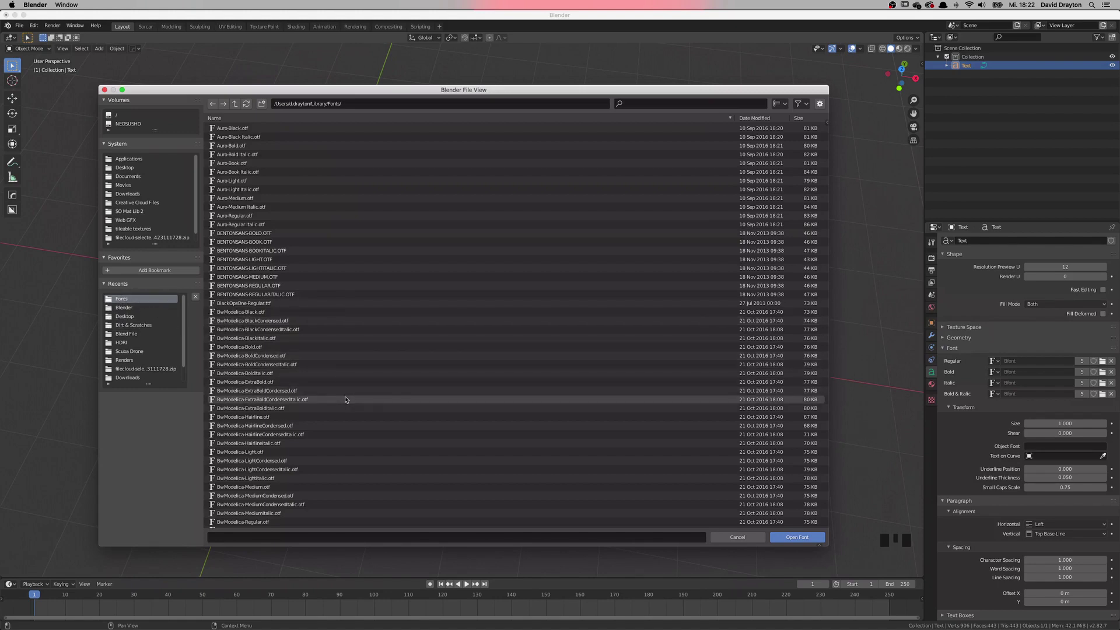
{"action": "scroll", "coordinate": [347, 396], "scroll_direction": "down", "scroll_amount": 20}
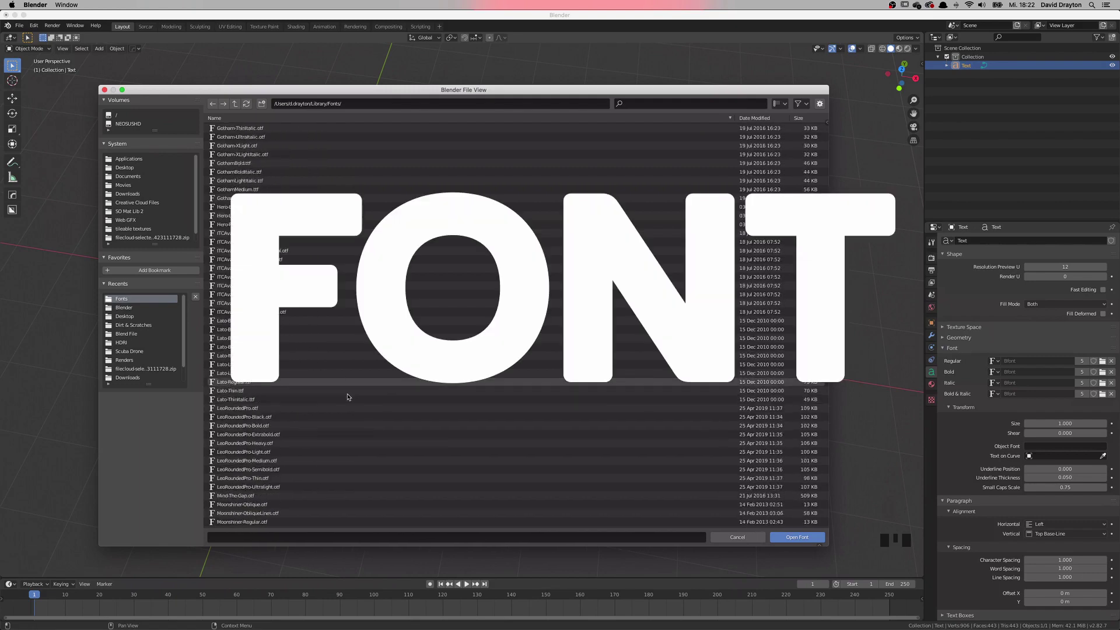
{"action": "scroll", "coordinate": [348, 397], "scroll_direction": "down", "scroll_amount": 8}
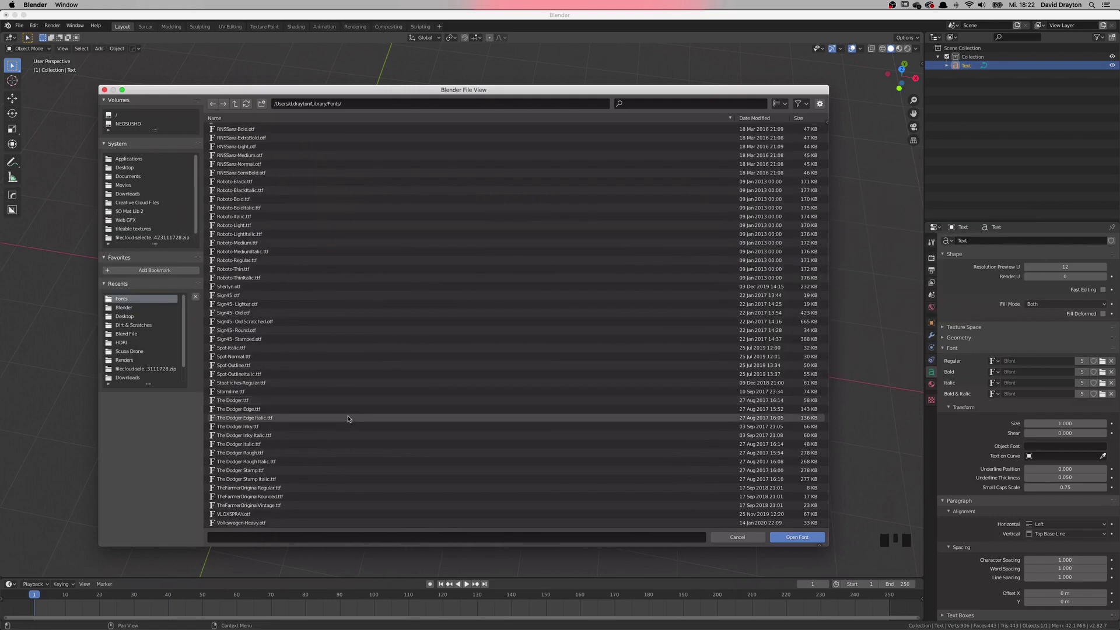
{"action": "left_click", "coordinate": [257, 522]}
Step: Apply the Volkswagen-Heavy font and switch to the top view
{"action": "left_click", "coordinate": [793, 538]}
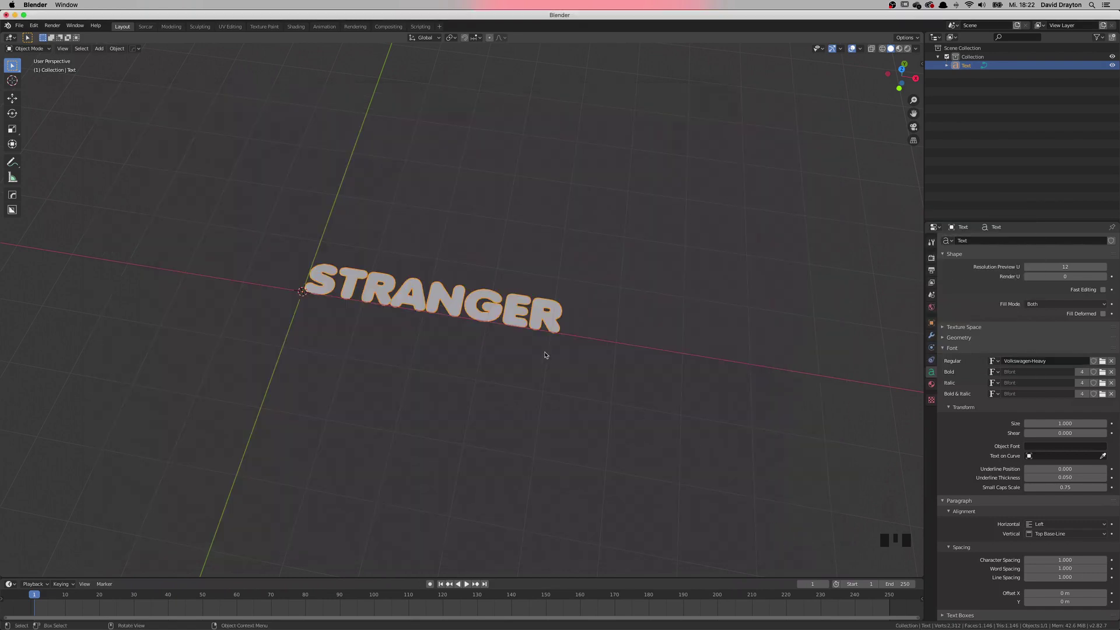
{"action": "middle_click_drag", "start_coordinate": [545, 353], "coordinate": [435, 359]}
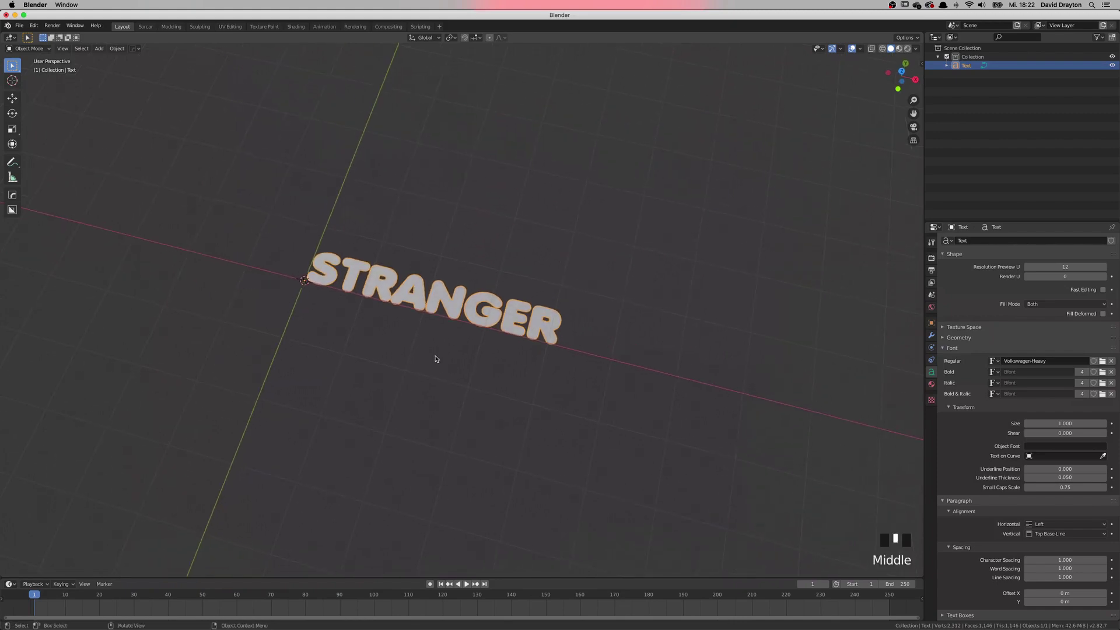
{"action": "key", "text": "KP_7"}
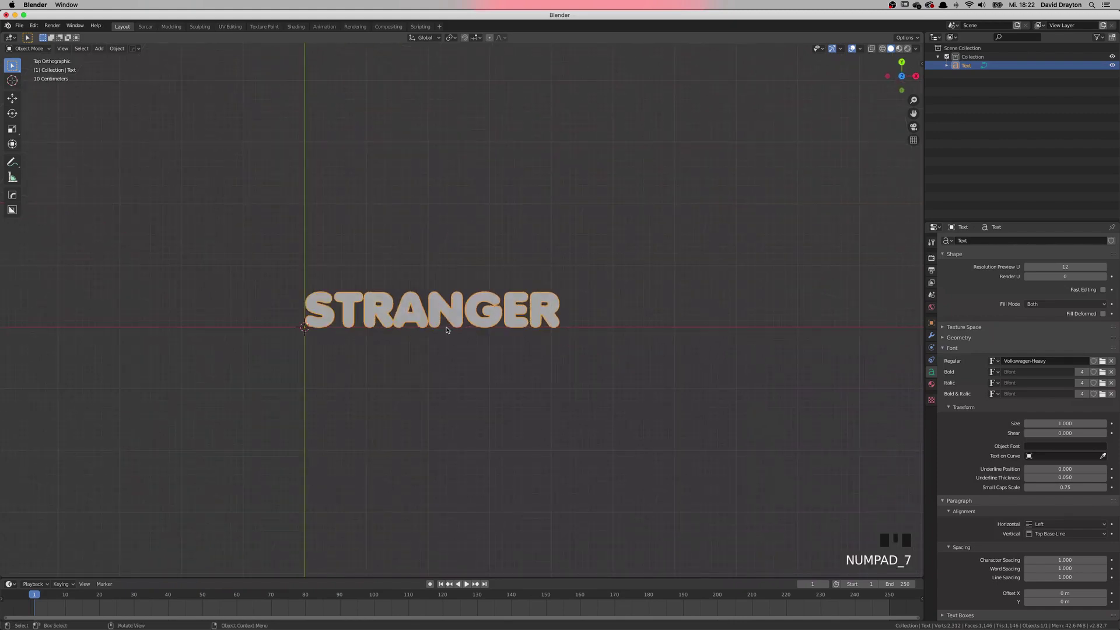
{"action": "middle_click_drag", "start_coordinate": [446, 330], "coordinate": [397, 288], "text": "shift"}
Step: Duplicate the text below STRANGER and change the copy to read OBJECTS
{"action": "key", "text": "shift+d"}
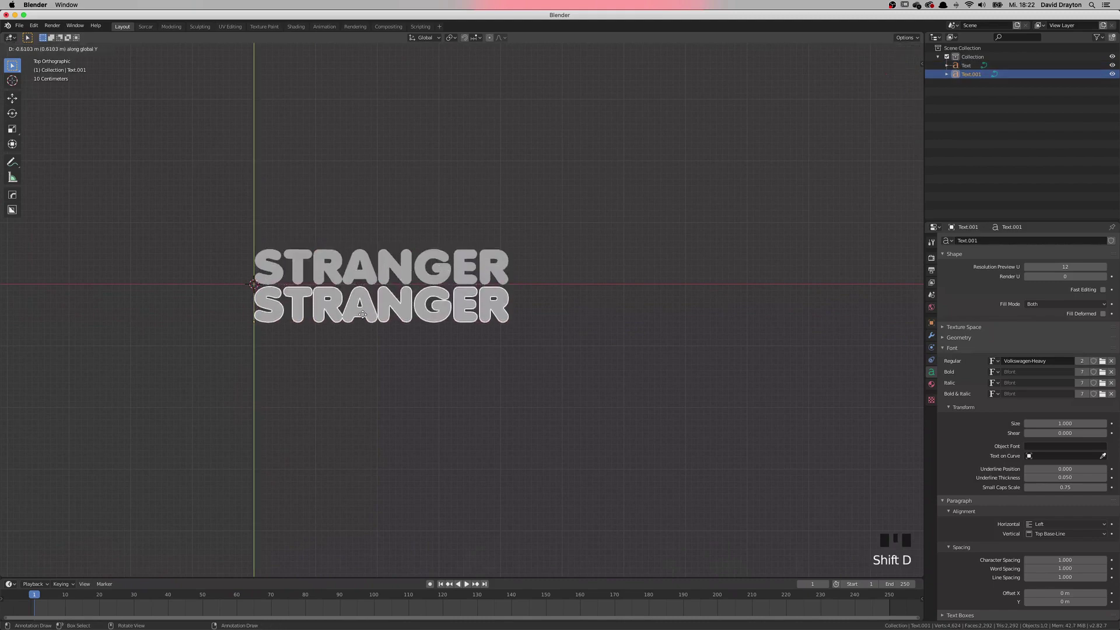
{"action": "left_click", "coordinate": [366, 313]}
{"action": "key", "text": "Tab"}
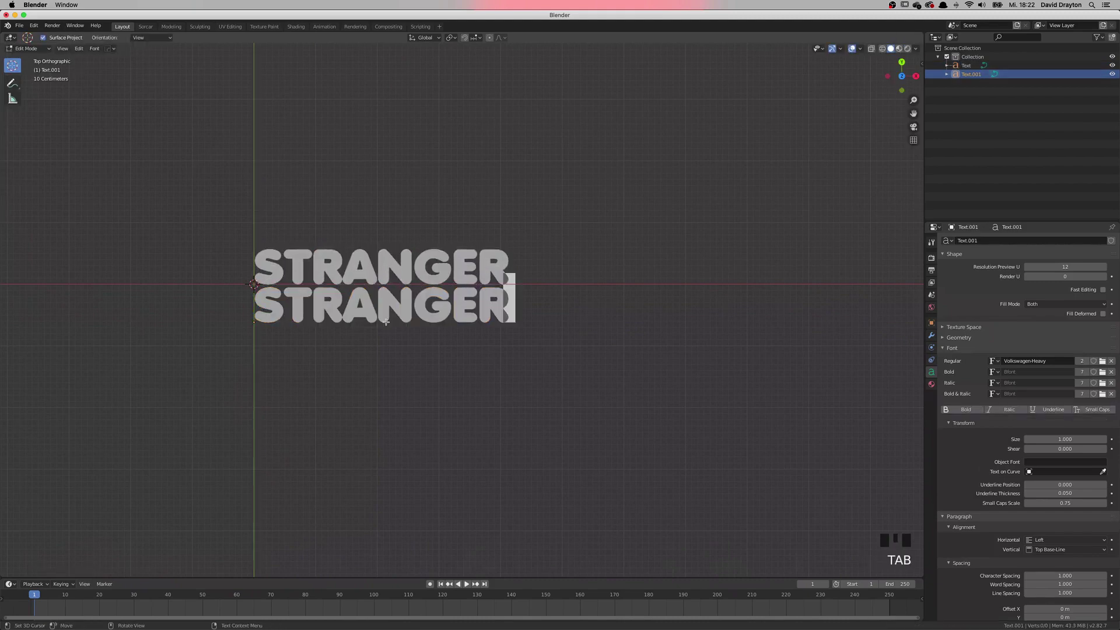
{"action": "key", "text": "super+a"}
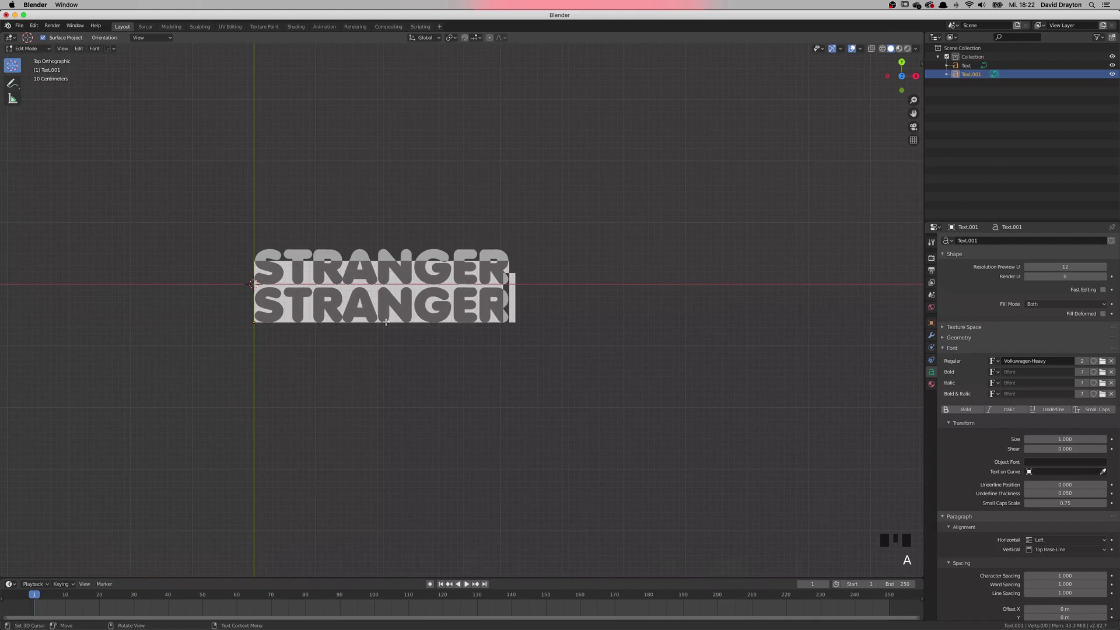
{"action": "type", "text": "OBJECTS"}
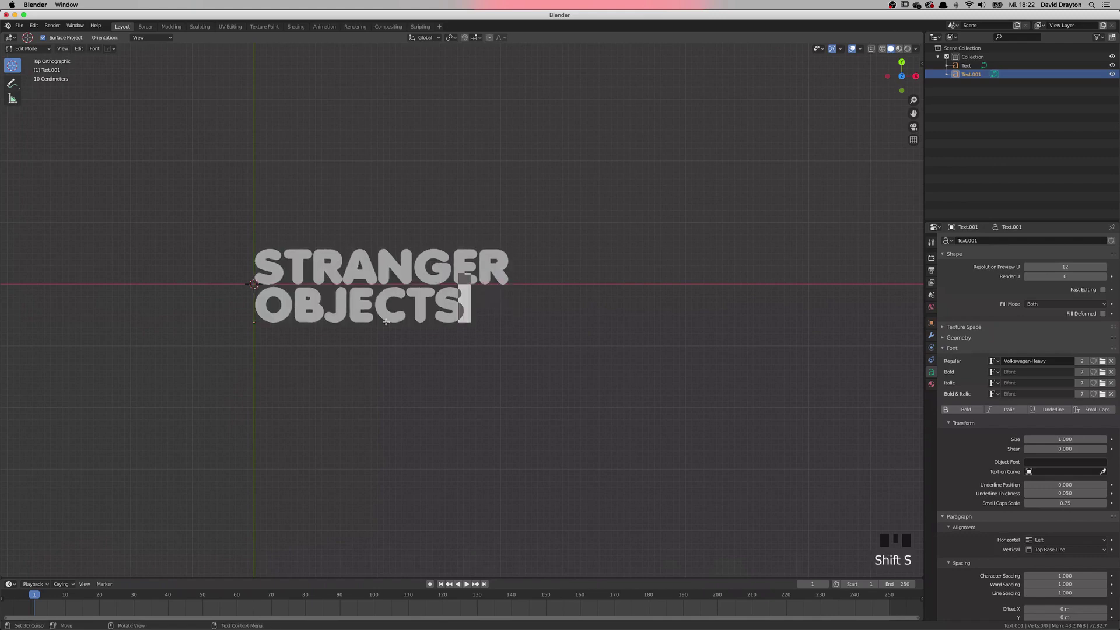
{"action": "key", "text": "Tab"}
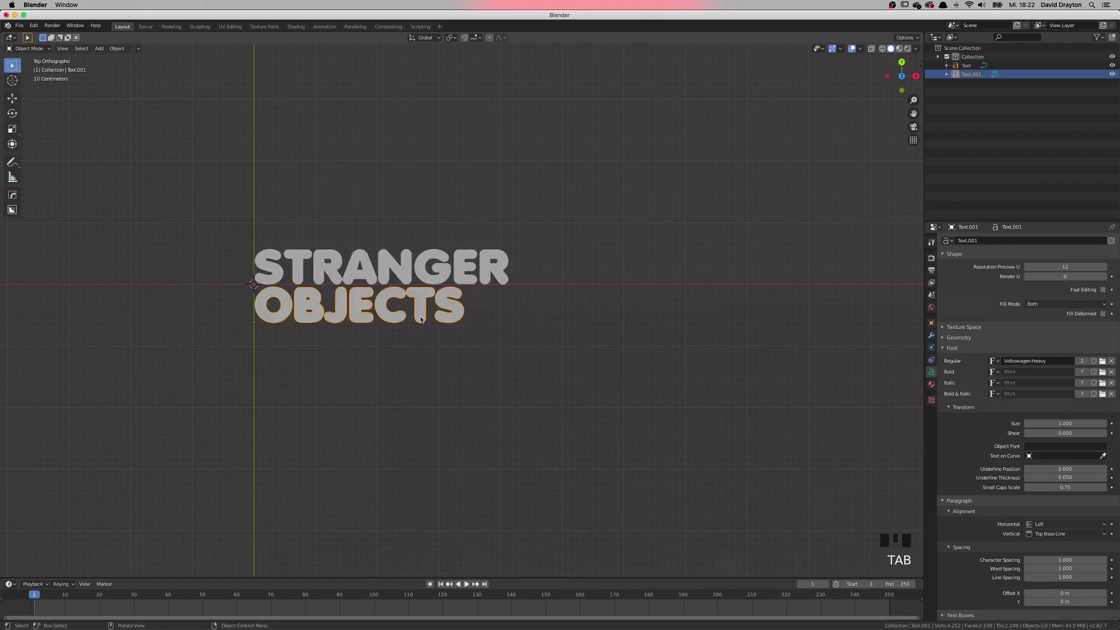
{"action": "key", "text": "s"}
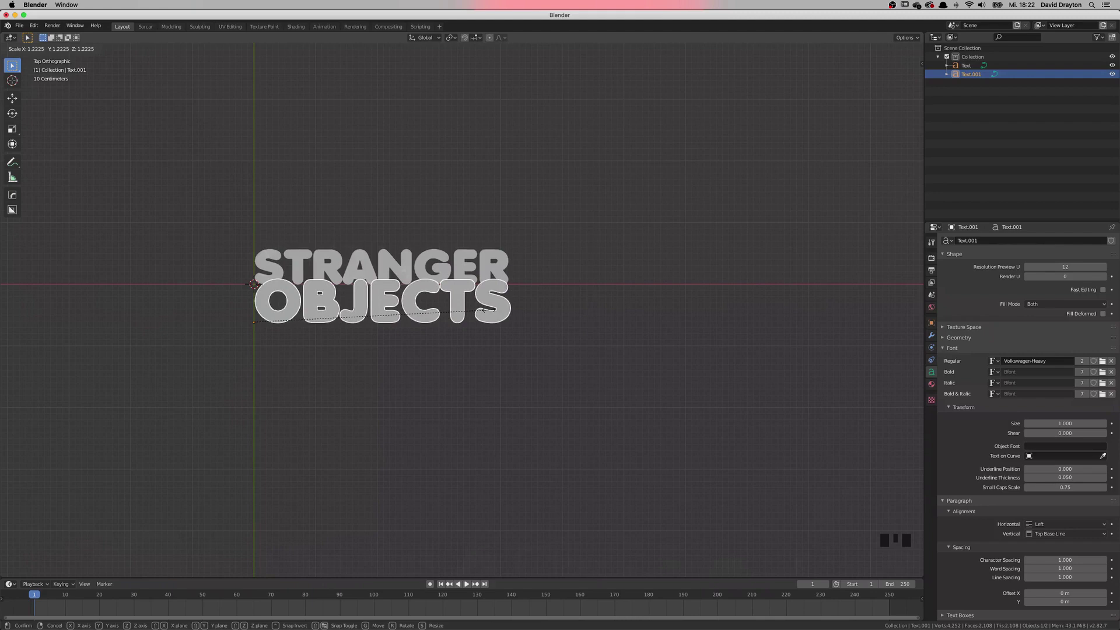
Step: Enlarge OBJECTS and move it down along Y below STRANGER
{"action": "left_click", "coordinate": [486, 310]}
{"action": "key", "text": "g"}
{"action": "key", "text": "y"}
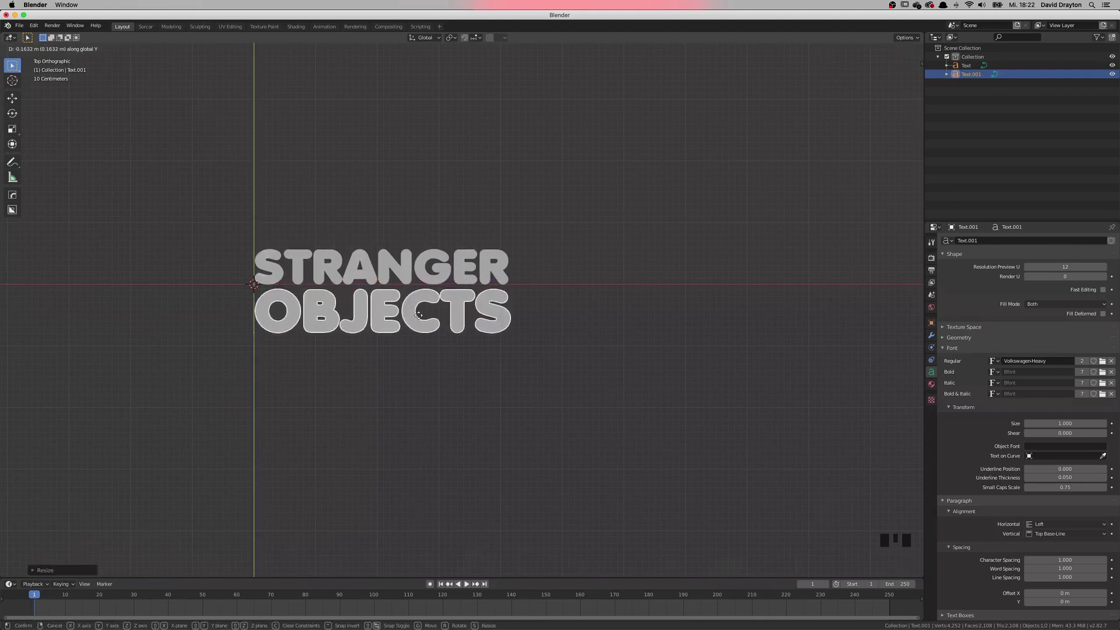
{"action": "left_click", "coordinate": [420, 319]}
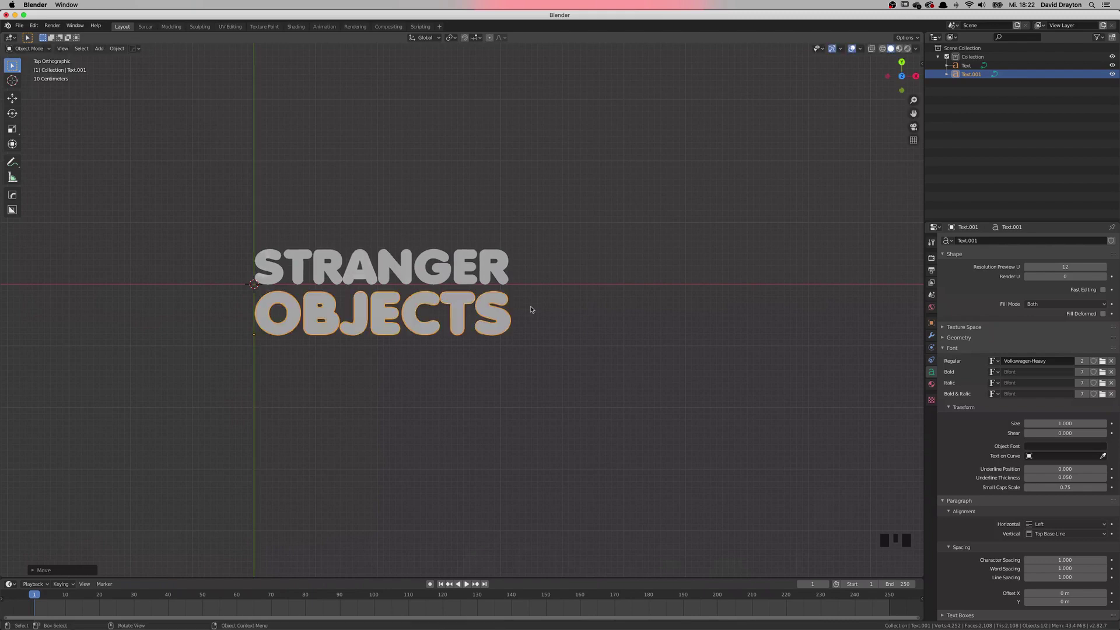
Step: Rotate both words 90° about X to stand them upright, then select OBJECTS alone
{"action": "left_click", "coordinate": [373, 273], "text": "shift"}
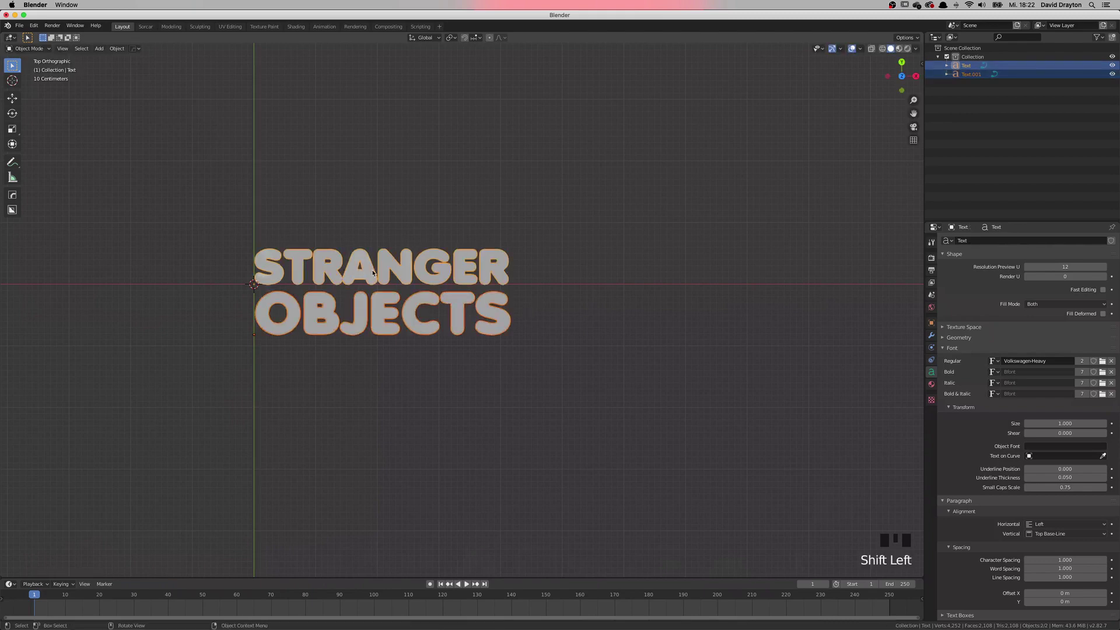
{"action": "key", "text": "r"}
{"action": "key", "text": "x"}
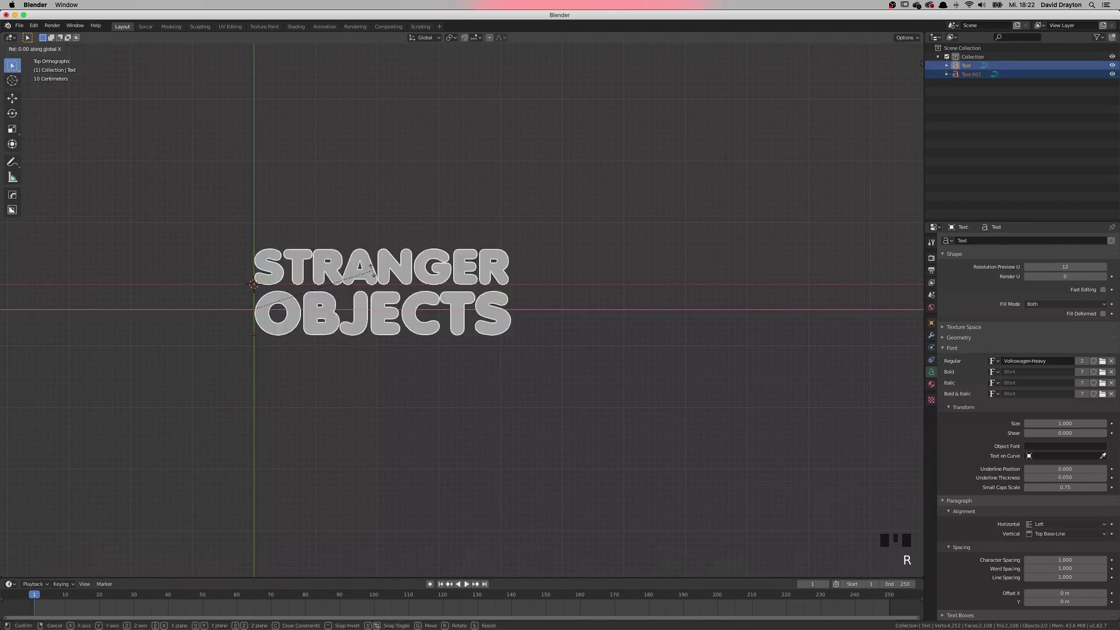
{"action": "key", "text": "9"}
{"action": "key", "text": "0"}
{"action": "key", "text": "Return"}
{"action": "middle_click_drag", "start_coordinate": [372, 272], "coordinate": [415, 235]}
{"action": "left_click", "coordinate": [415, 235]}
{"action": "left_click", "coordinate": [446, 287]}
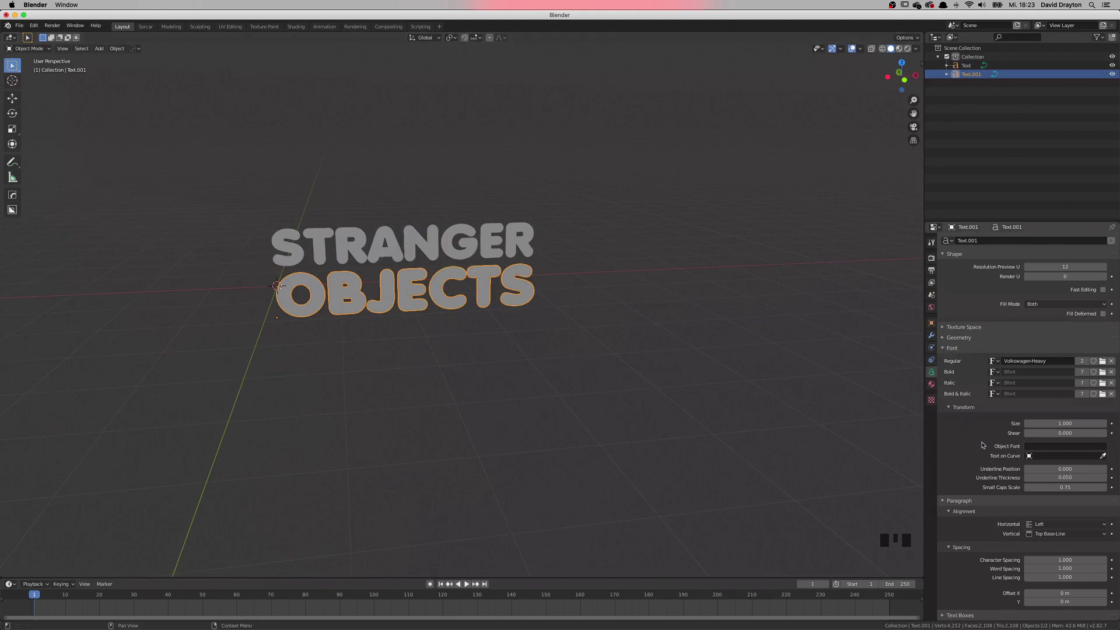
Step: Set Horizontal alignment to Center for OBJECTS and then for STRANGER
{"action": "scroll", "coordinate": [980, 458], "scroll_direction": "down", "scroll_amount": 5}
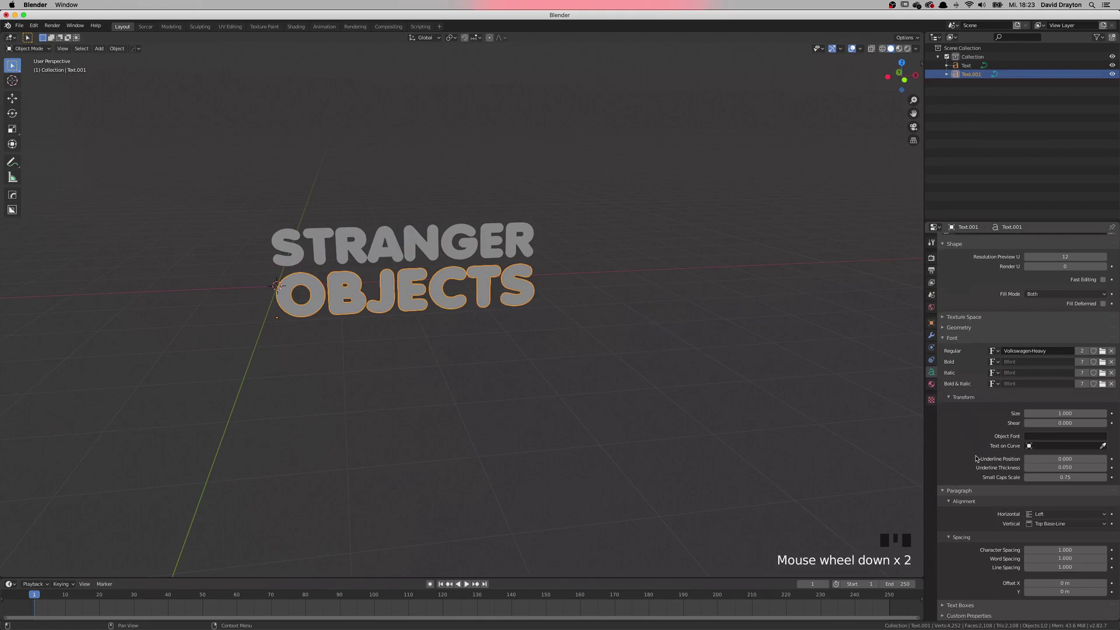
{"action": "left_click", "coordinate": [1036, 515]}
{"action": "left_click", "coordinate": [1041, 534]}
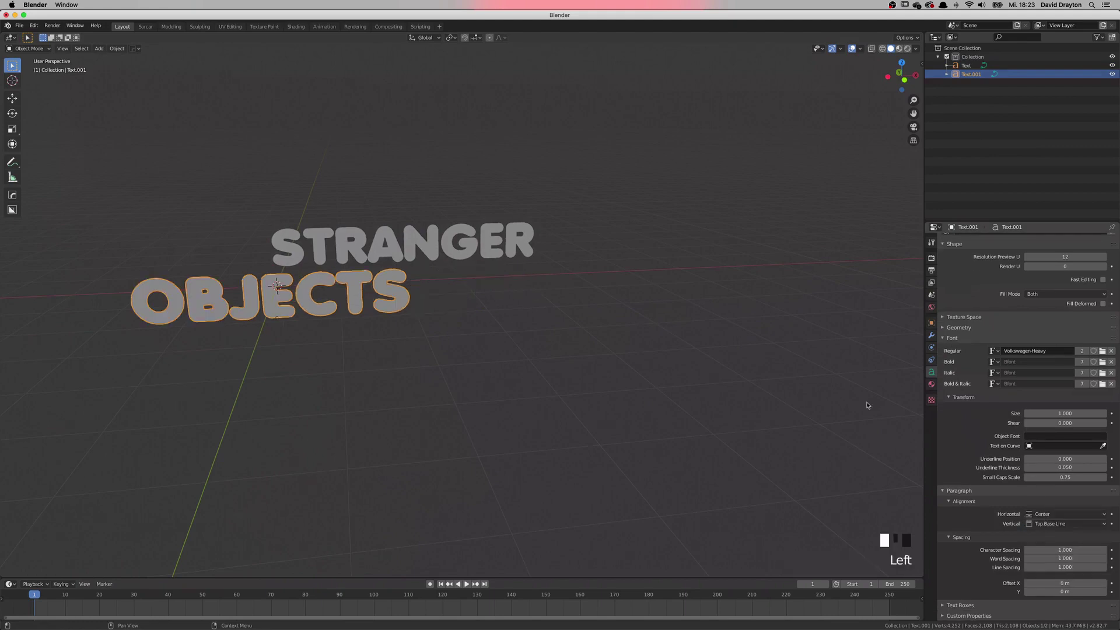
{"action": "left_click", "coordinate": [502, 245]}
{"action": "left_click_drag", "start_coordinate": [1066, 519], "coordinate": [1063, 533]}
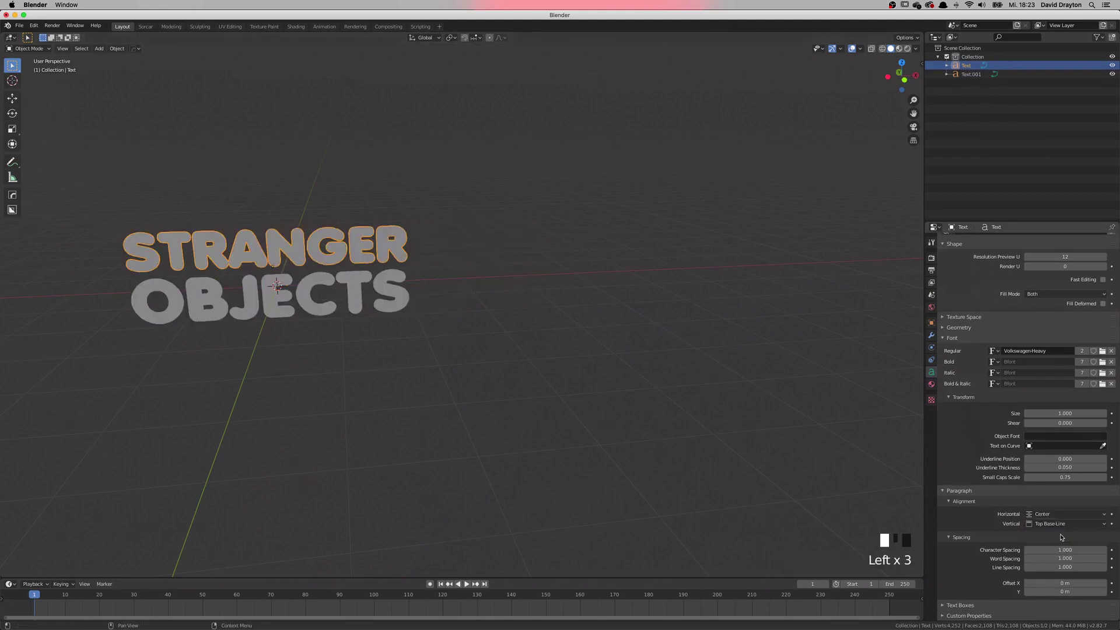
{"action": "middle_click_drag", "start_coordinate": [480, 320], "coordinate": [428, 340], "text": "shift"}
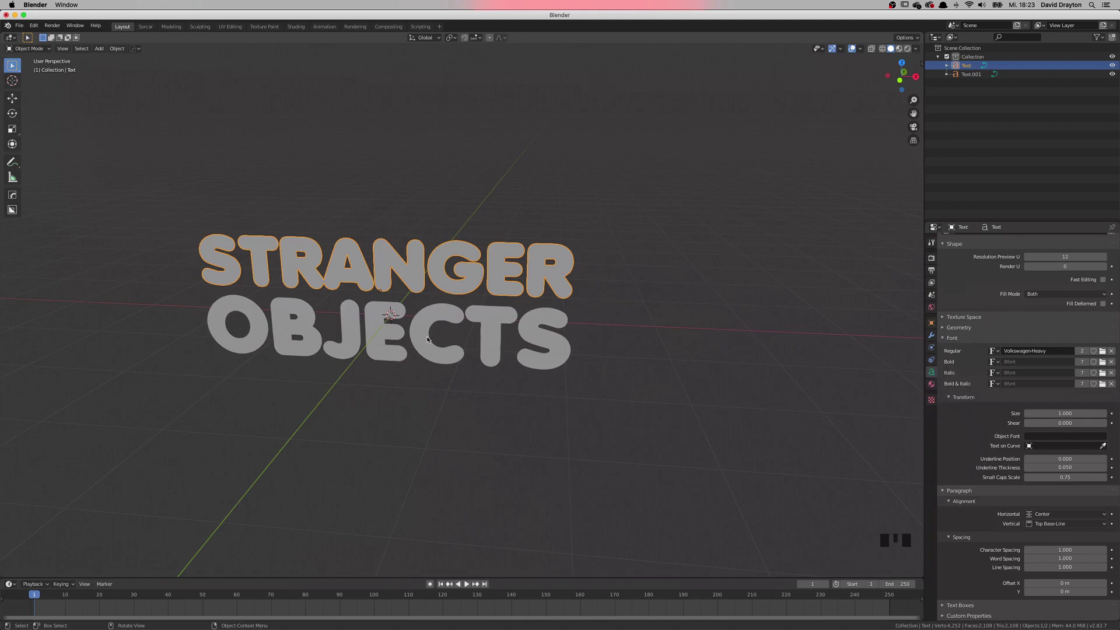
{"action": "middle_click_drag", "start_coordinate": [424, 332], "coordinate": [438, 340]}
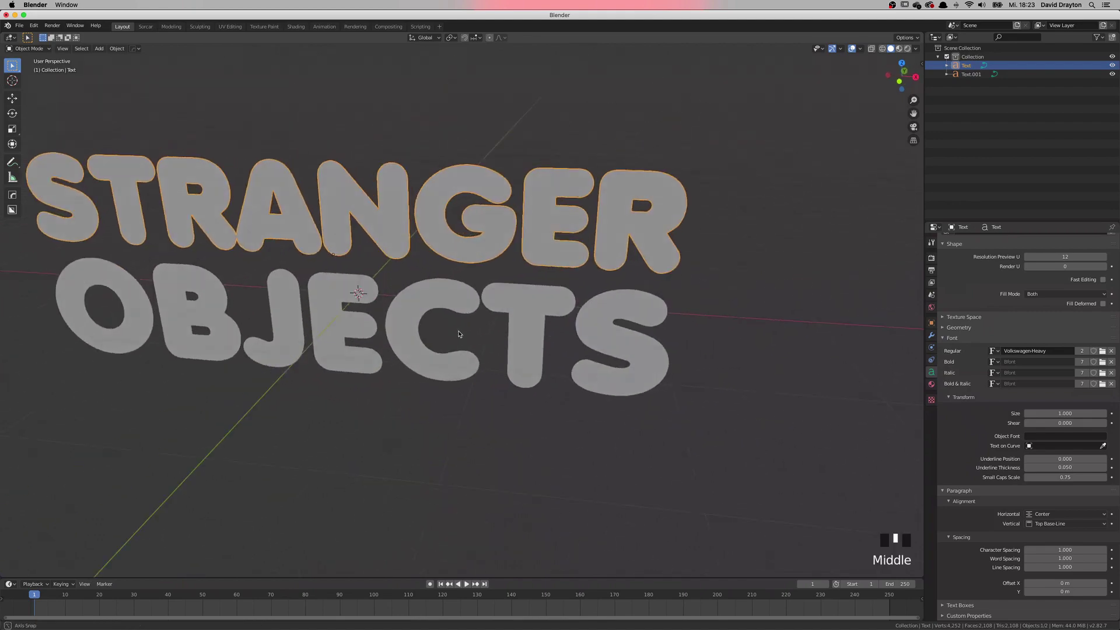
{"action": "middle_click_drag", "start_coordinate": [459, 333], "coordinate": [516, 333], "text": "shift"}
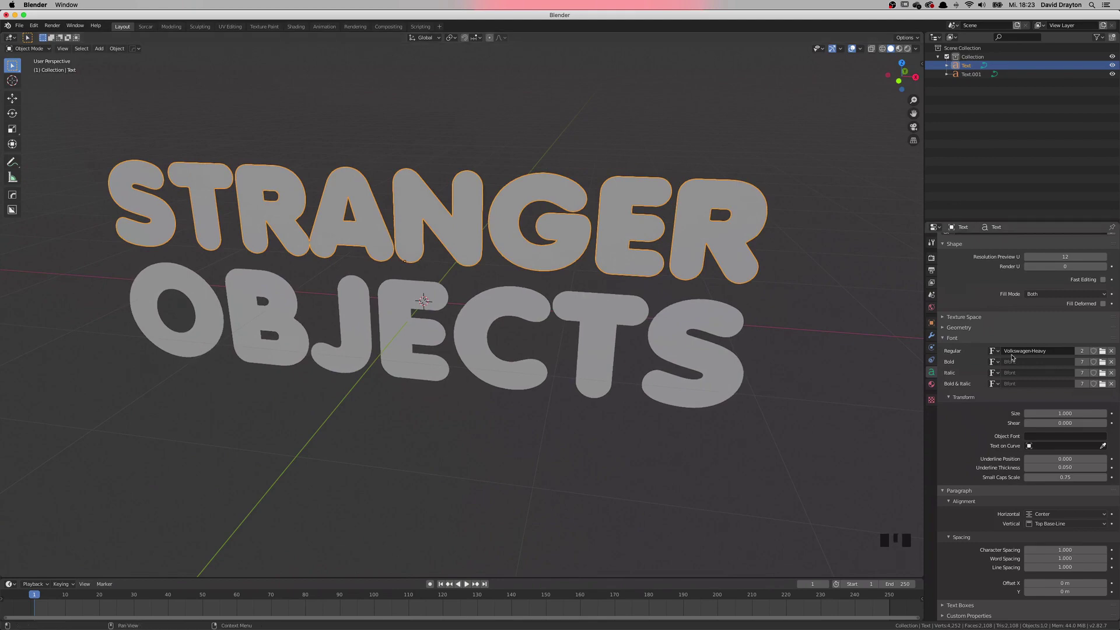
Step: Set STRANGER's Geometry Extrude to 0.15 m
{"action": "scroll", "coordinate": [1015, 306], "scroll_direction": "up", "scroll_amount": 5}
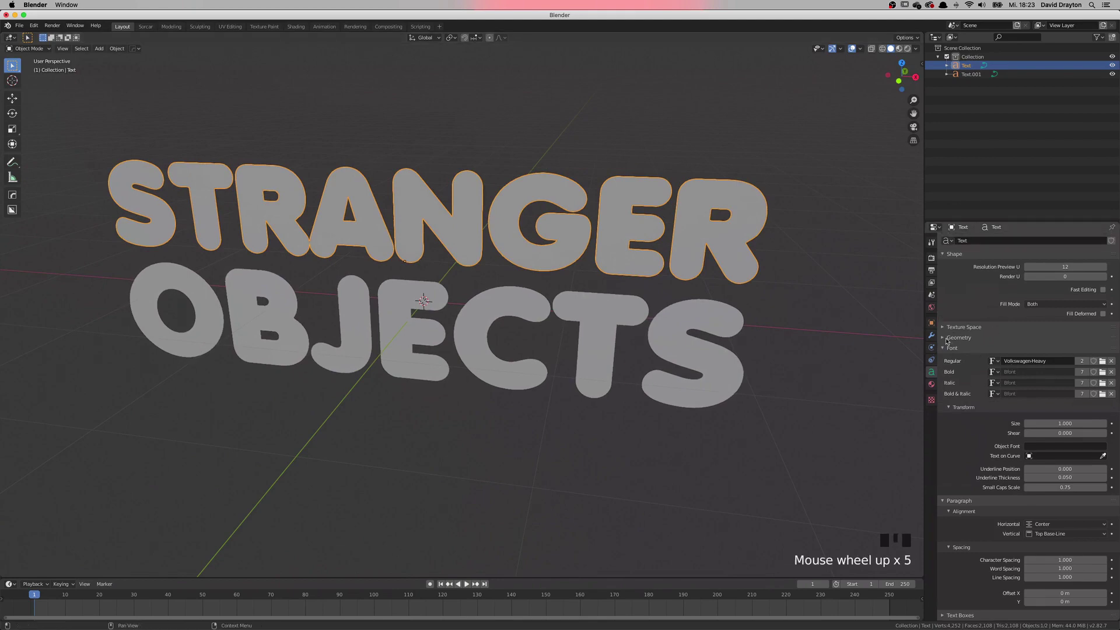
{"action": "left_click", "coordinate": [946, 347]}
{"action": "left_click", "coordinate": [958, 337]}
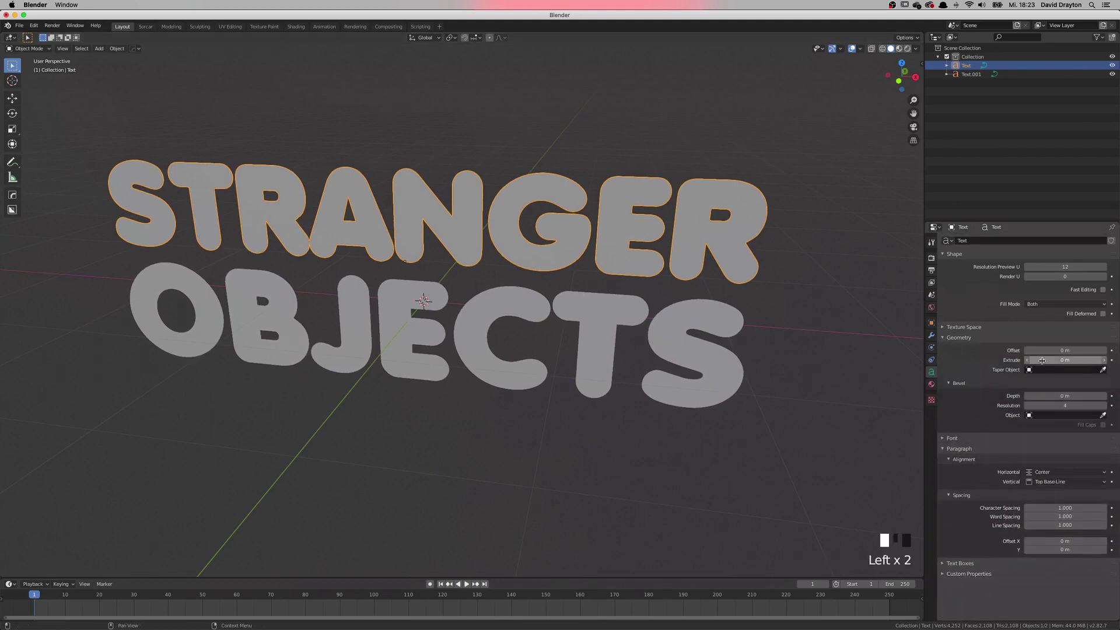
{"action": "left_click", "coordinate": [1065, 360]}
{"action": "left_click_drag", "start_coordinate": [1065, 359], "coordinate": [1094, 360]}
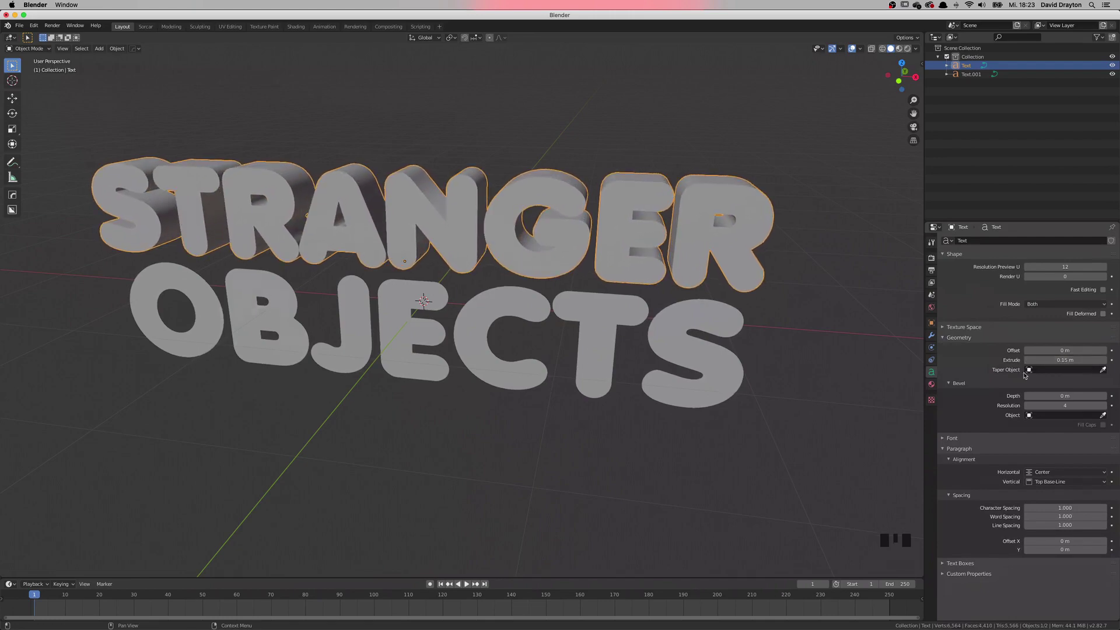
{"action": "left_click", "coordinate": [576, 338]}
{"action": "left_click", "coordinate": [660, 237]}
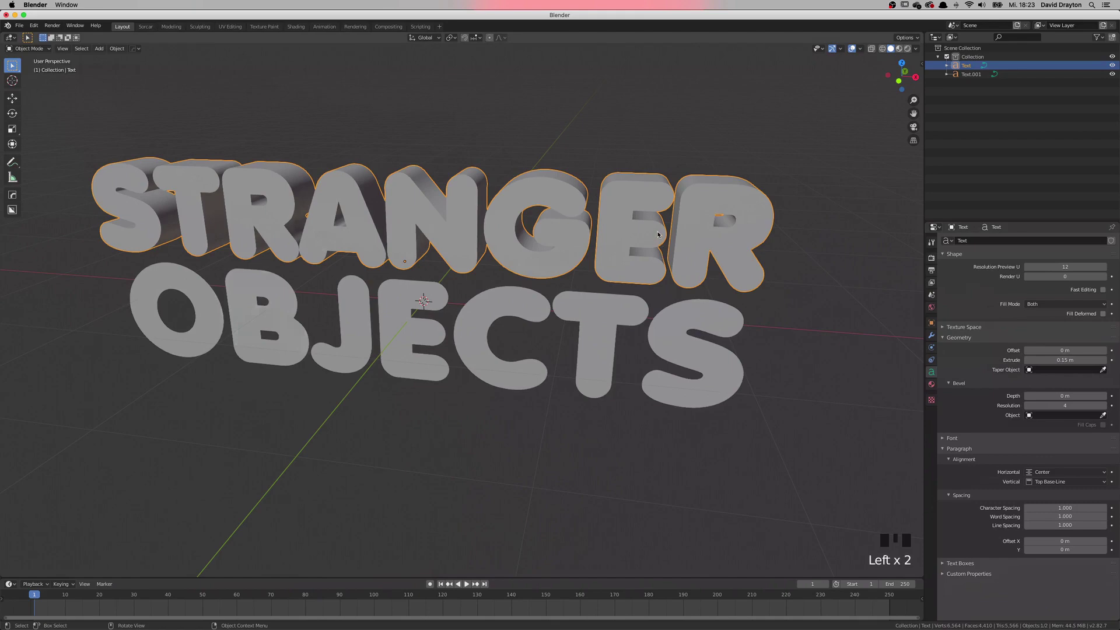
{"action": "left_click", "coordinate": [1038, 359]}
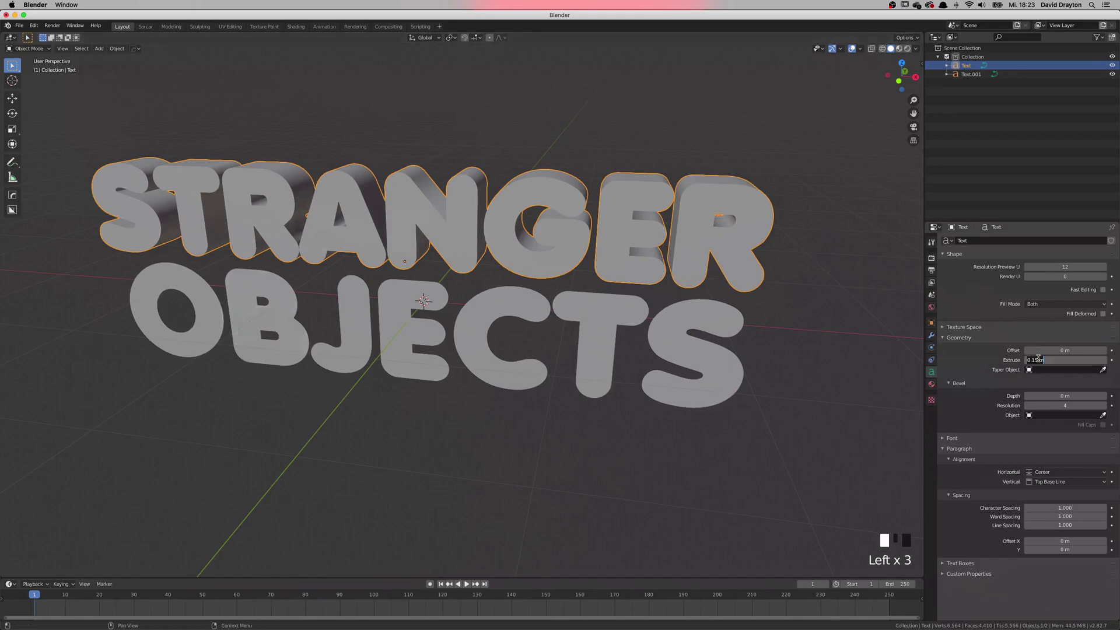
{"action": "key", "text": "Return"}
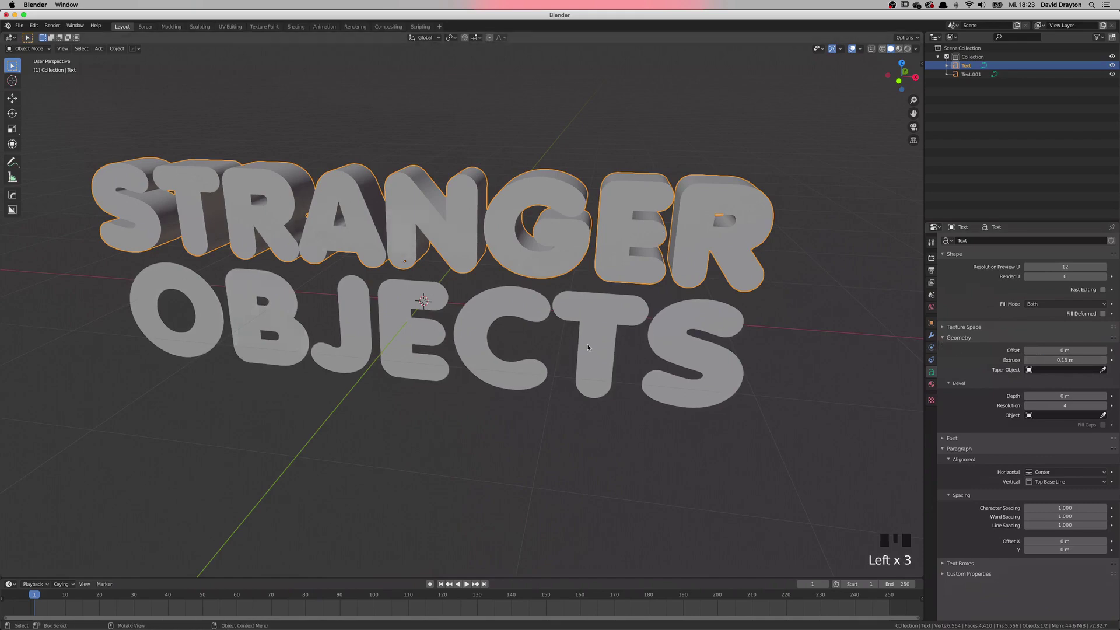
Step: Set OBJECTS' Extrude to 0.15 m as well
{"action": "left_click", "coordinate": [595, 324]}
{"action": "double_click", "coordinate": [1073, 360]}
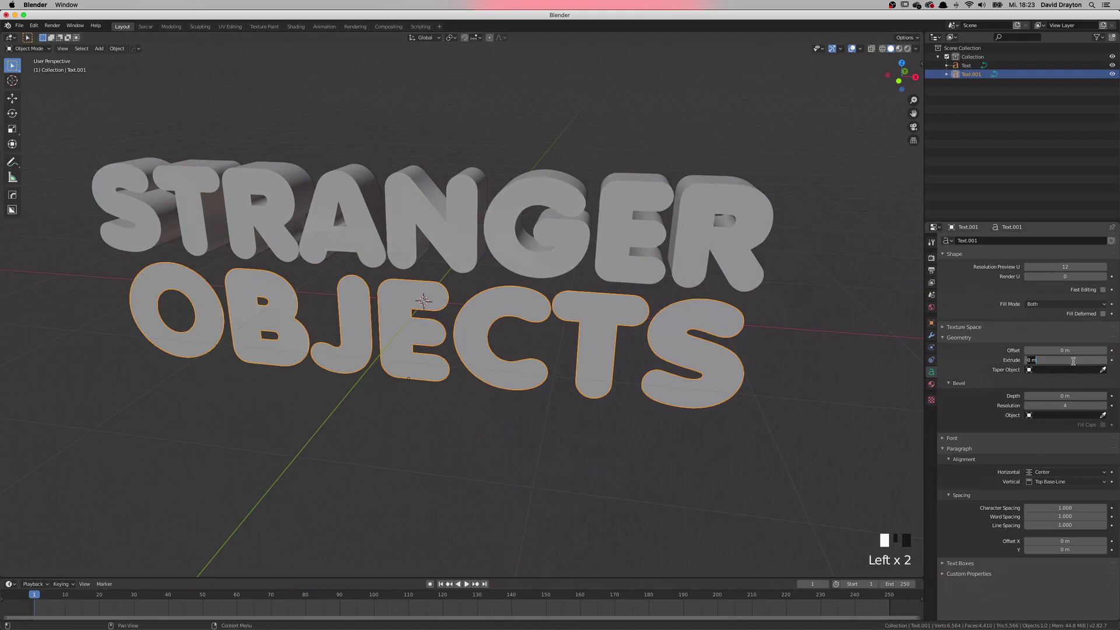
{"action": "type", "text": "0.15"}
{"action": "key", "text": "Return"}
Step: In front view, raise OBJECTS slightly along Z toward STRANGER
{"action": "middle_click_drag", "start_coordinate": [814, 338], "coordinate": [599, 345]}
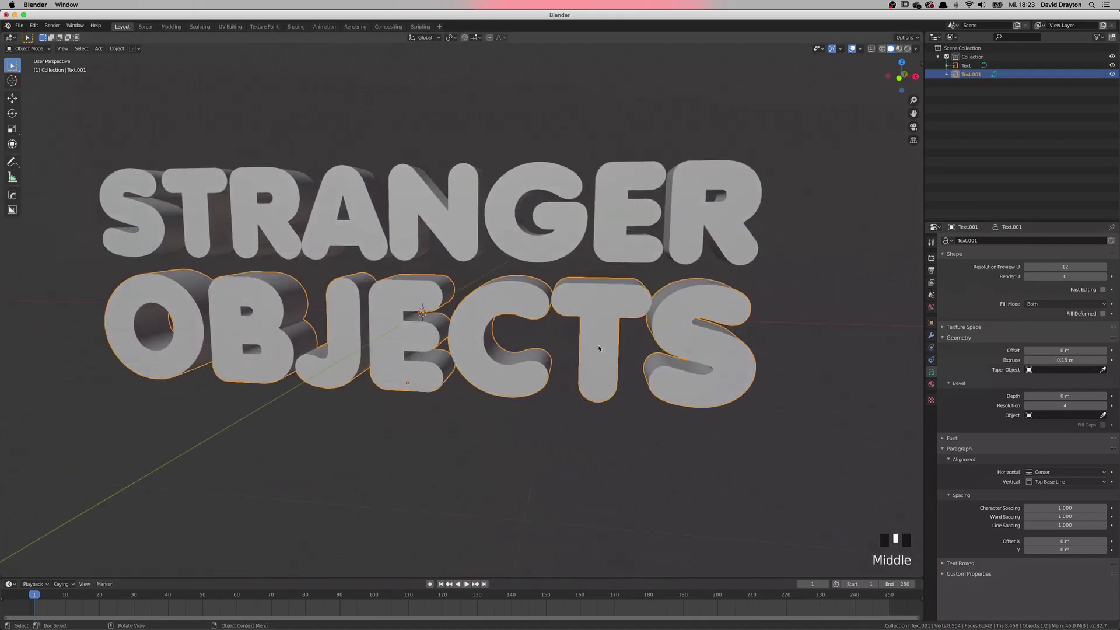
{"action": "key", "text": "KP_1"}
{"action": "key", "text": "g"}
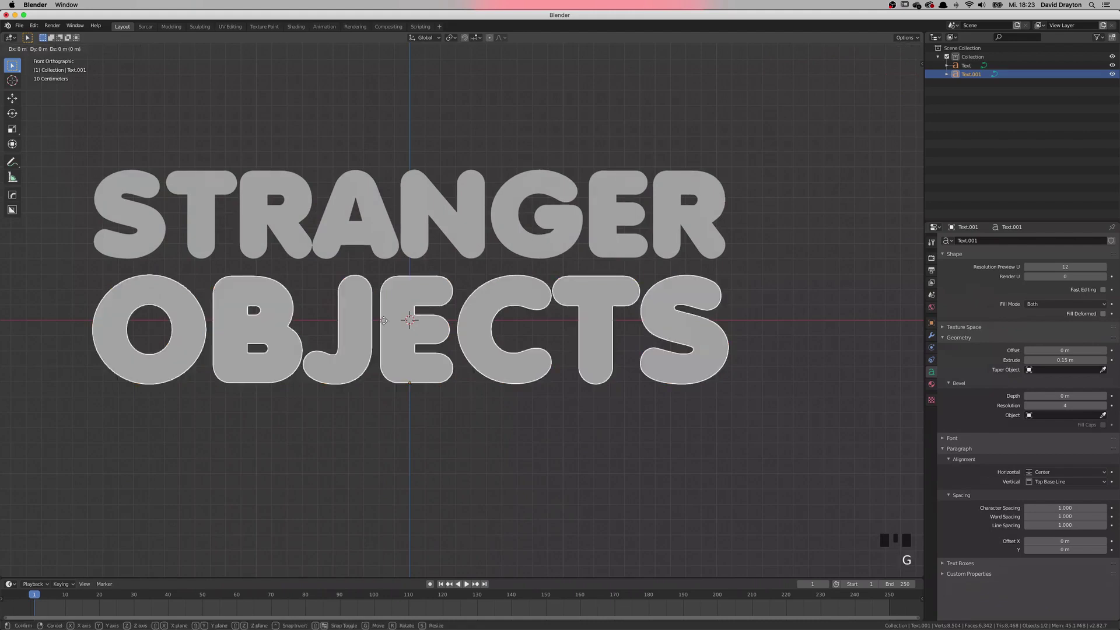
{"action": "key", "text": "z"}
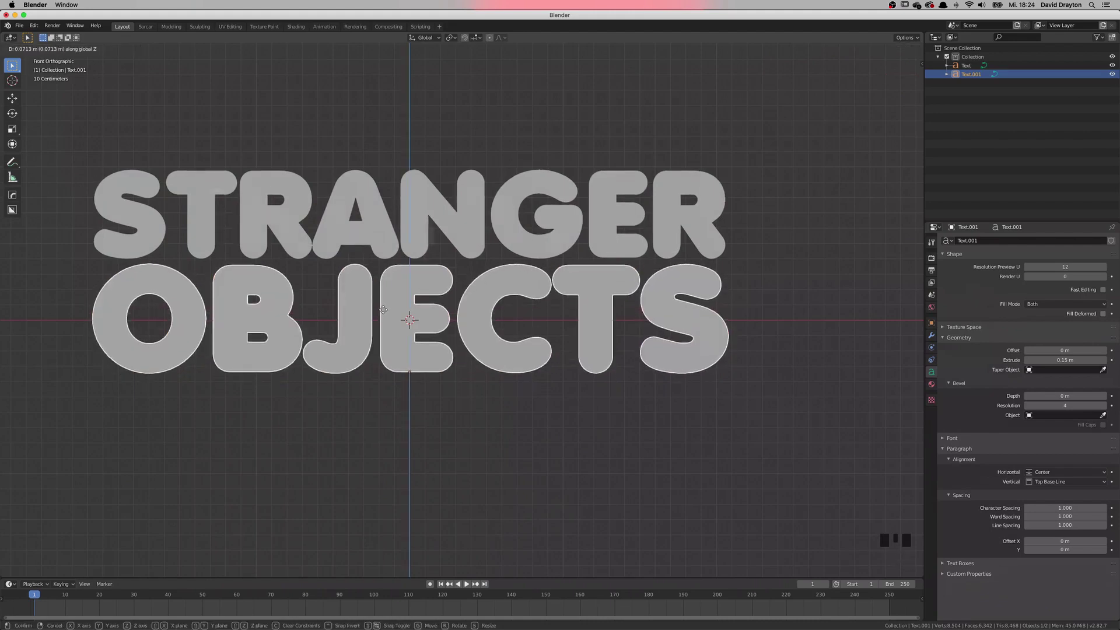
{"action": "left_click", "coordinate": [383, 310]}
{"action": "middle_click_drag", "start_coordinate": [383, 311], "coordinate": [490, 322]}
{"action": "middle_click_drag", "start_coordinate": [490, 322], "coordinate": [497, 323], "text": "shift"}
{"action": "left_click", "coordinate": [490, 243]}
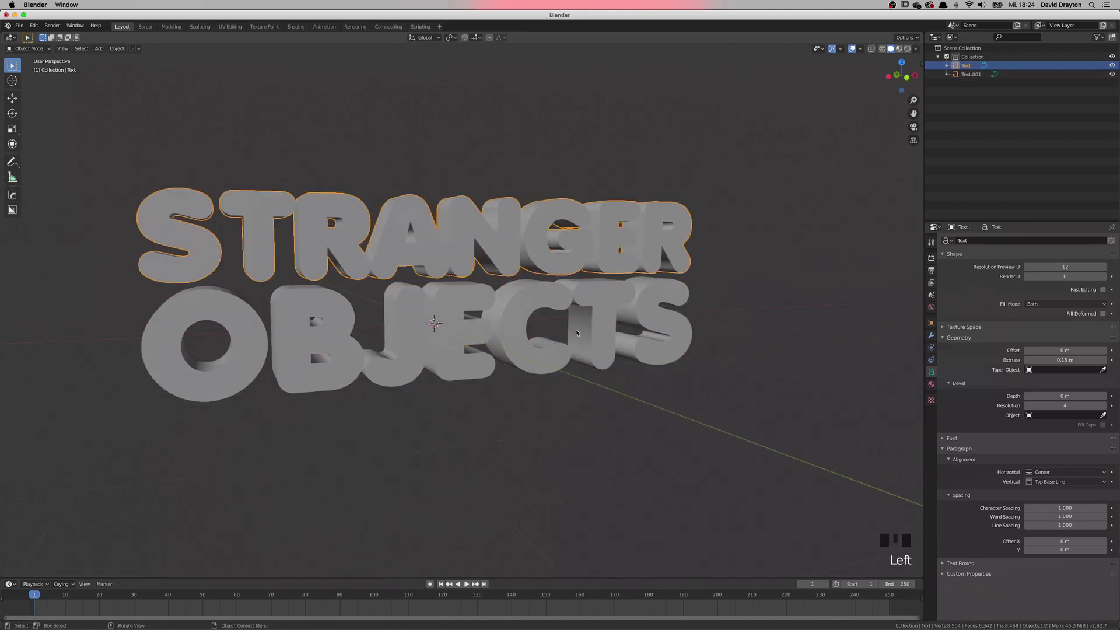
Step: Bevel the STRANGER letters with the Hard Ops Q menu's Bevel
{"action": "middle_click_drag", "start_coordinate": [576, 333], "coordinate": [606, 327]}
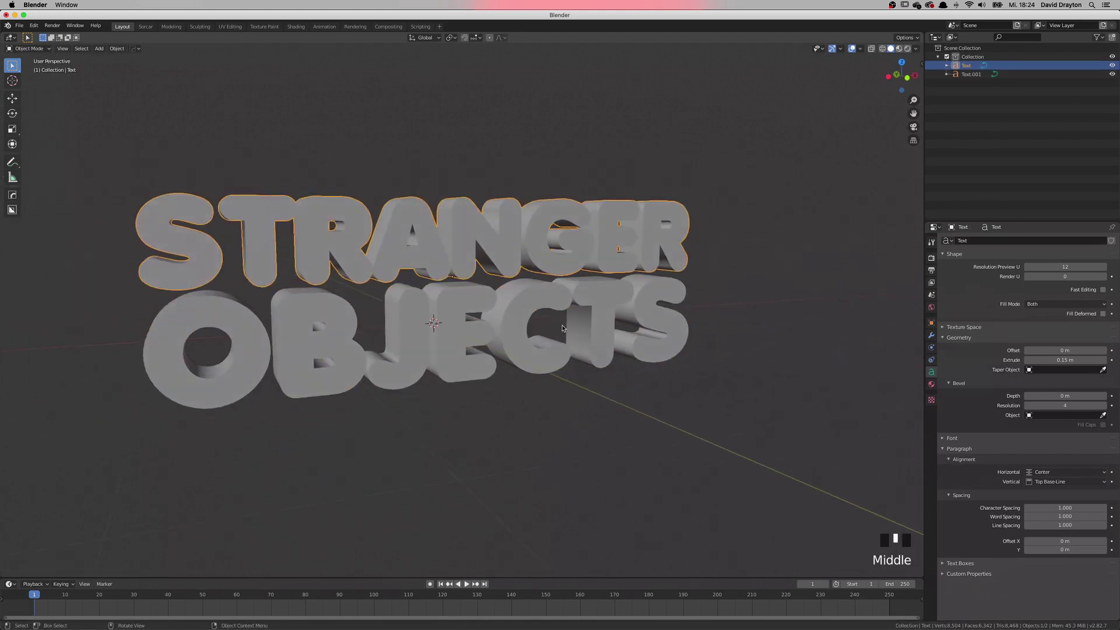
{"action": "left_click", "coordinate": [931, 335]}
{"action": "middle_click_drag", "start_coordinate": [891, 323], "coordinate": [504, 266]}
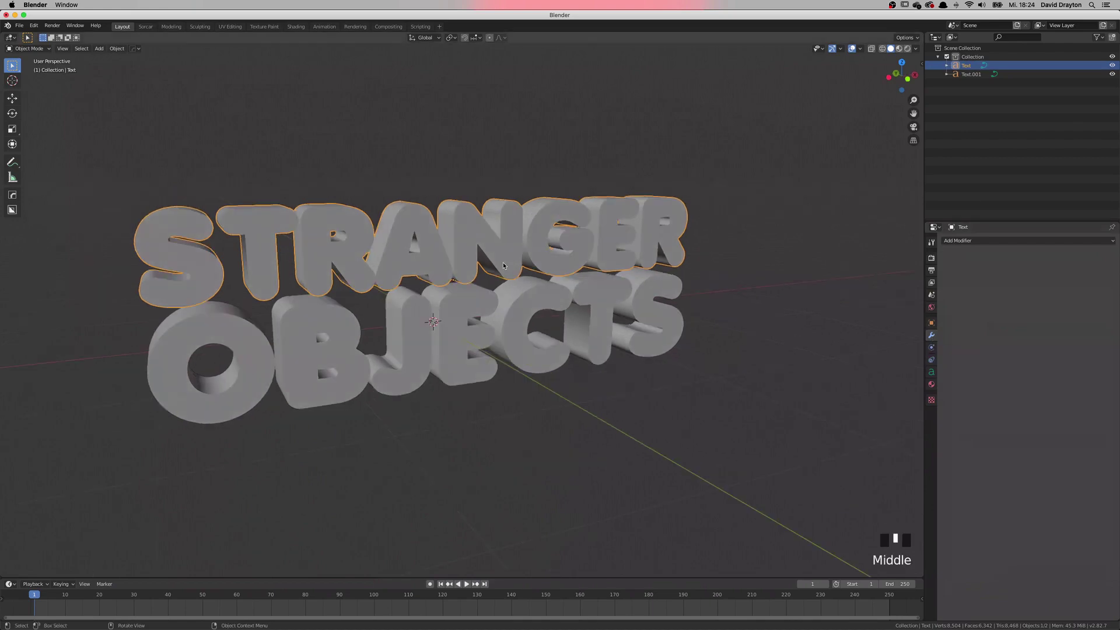
{"action": "left_click", "coordinate": [971, 241]}
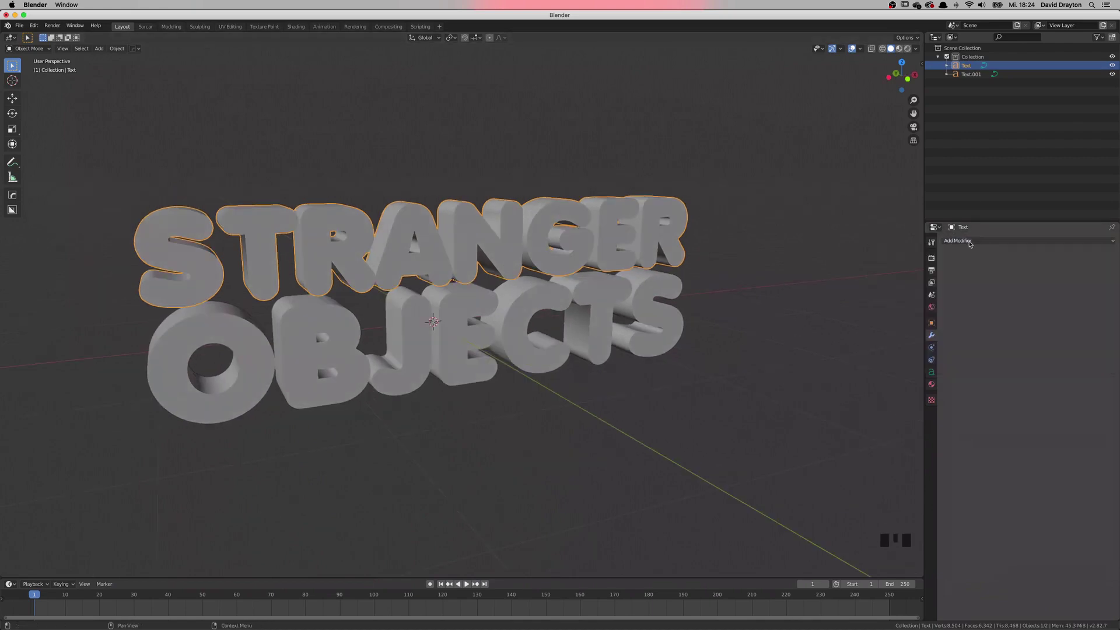
{"action": "key", "text": "q"}
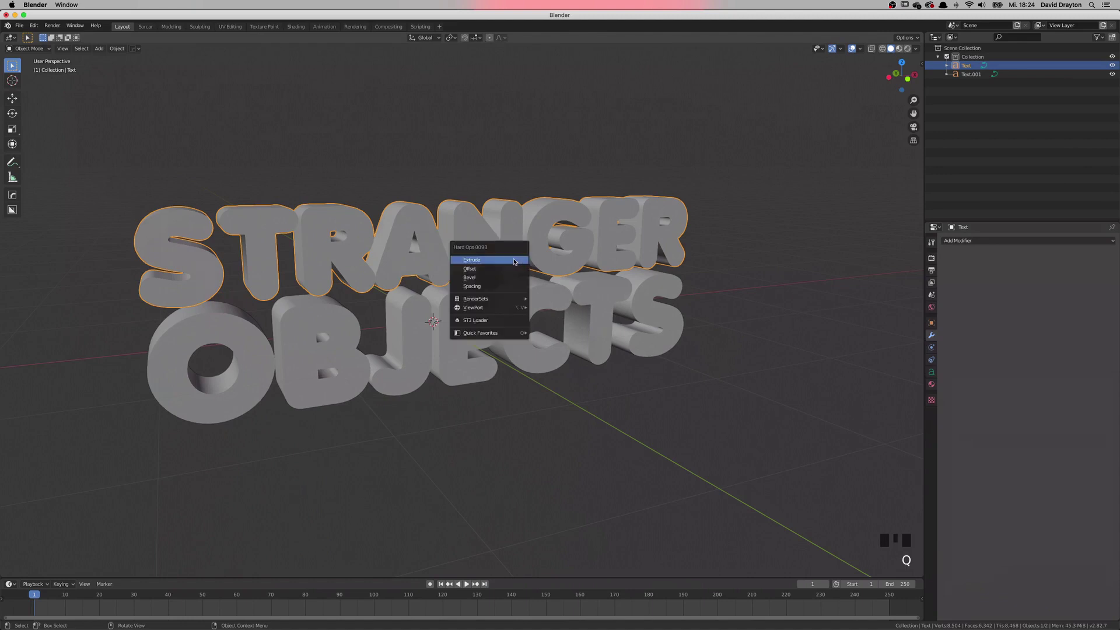
{"action": "left_click", "coordinate": [498, 278]}
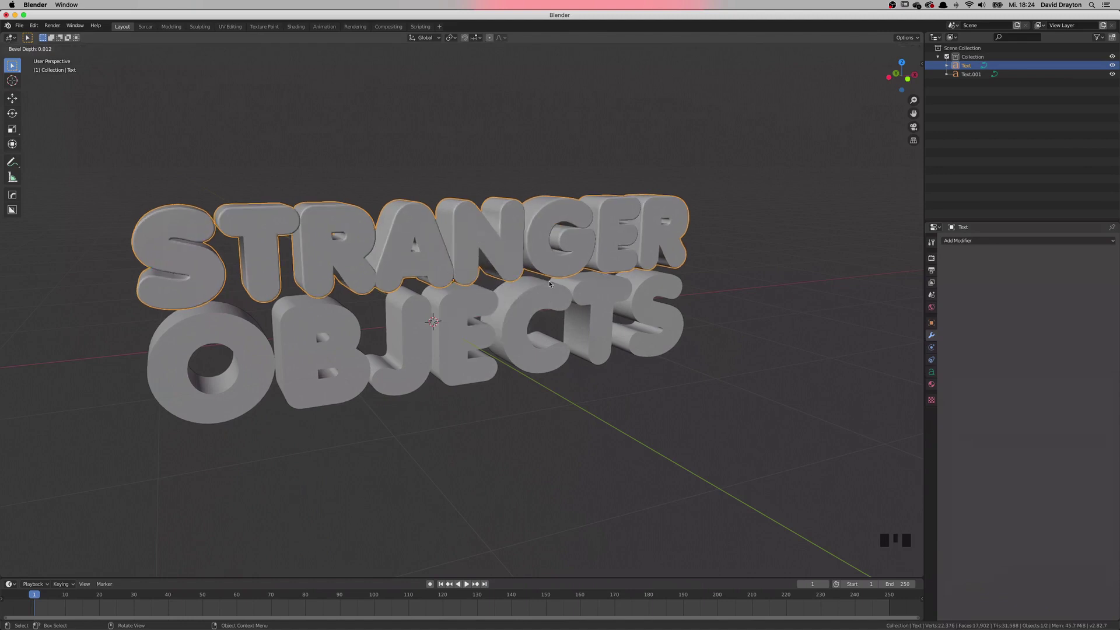
{"action": "left_click", "coordinate": [619, 324]}
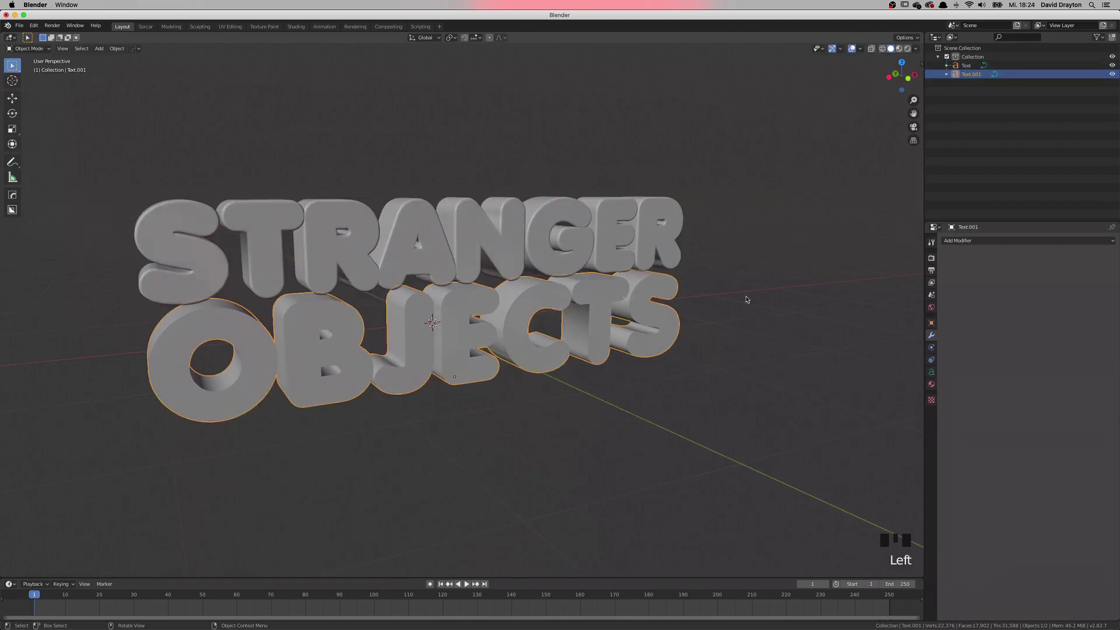
Step: Bevel the OBJECTS letters too, at 0.0179 m depth and resolution 4
{"action": "left_click", "coordinate": [589, 231]}
{"action": "left_click", "coordinate": [618, 301]}
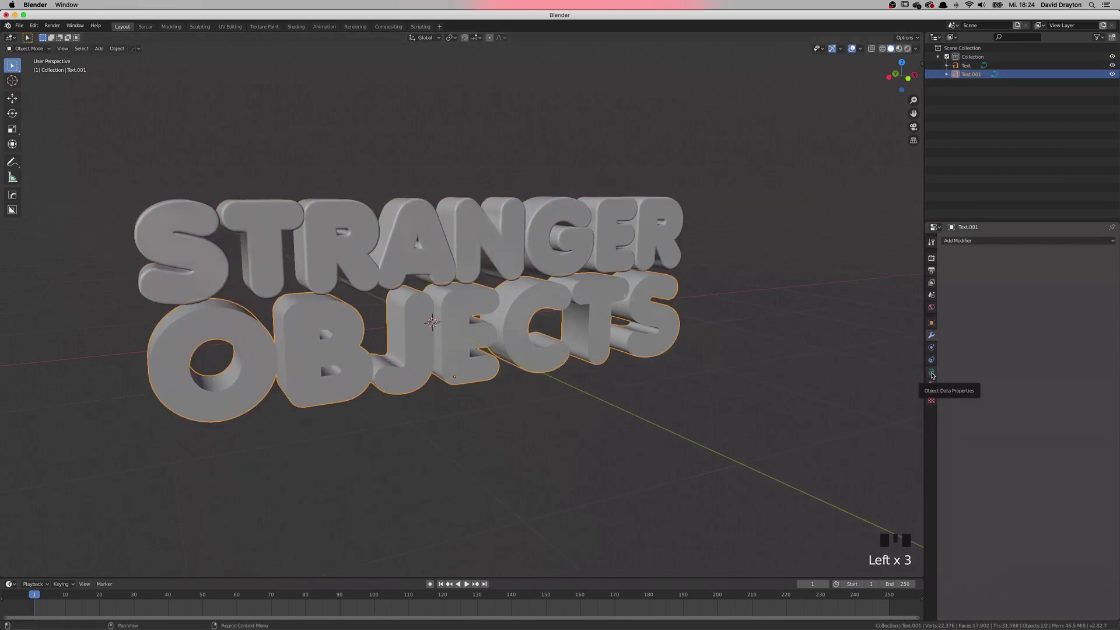
{"action": "middle_click_drag", "start_coordinate": [500, 319], "coordinate": [527, 320]}
{"action": "scroll", "coordinate": [493, 317], "scroll_direction": "up", "scroll_amount": 2}
{"action": "key", "text": "q"}
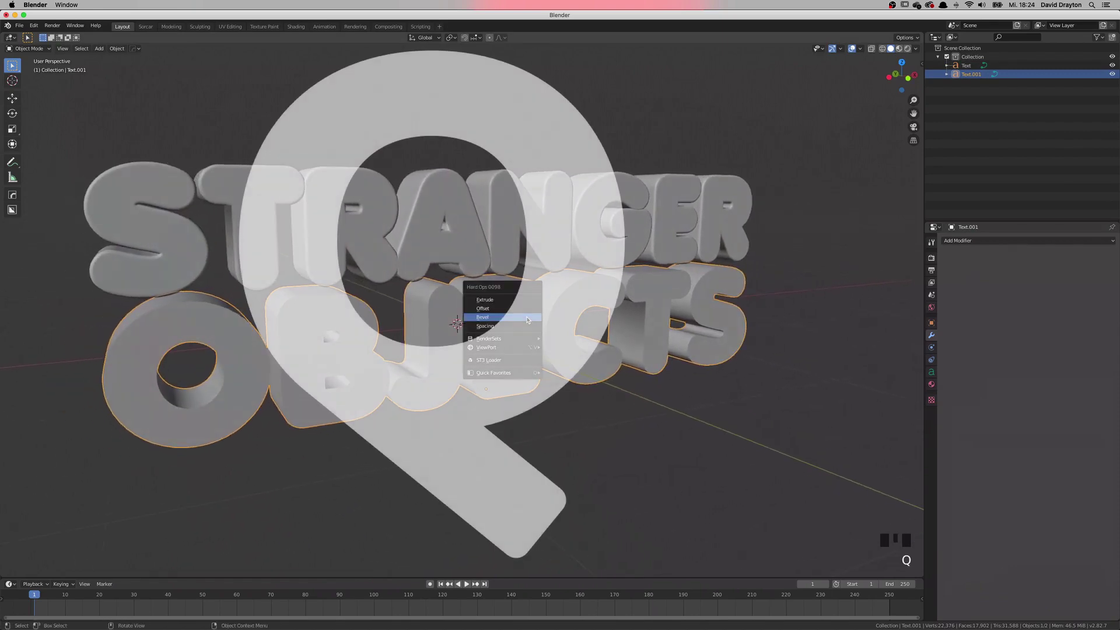
{"action": "left_click", "coordinate": [527, 320]}
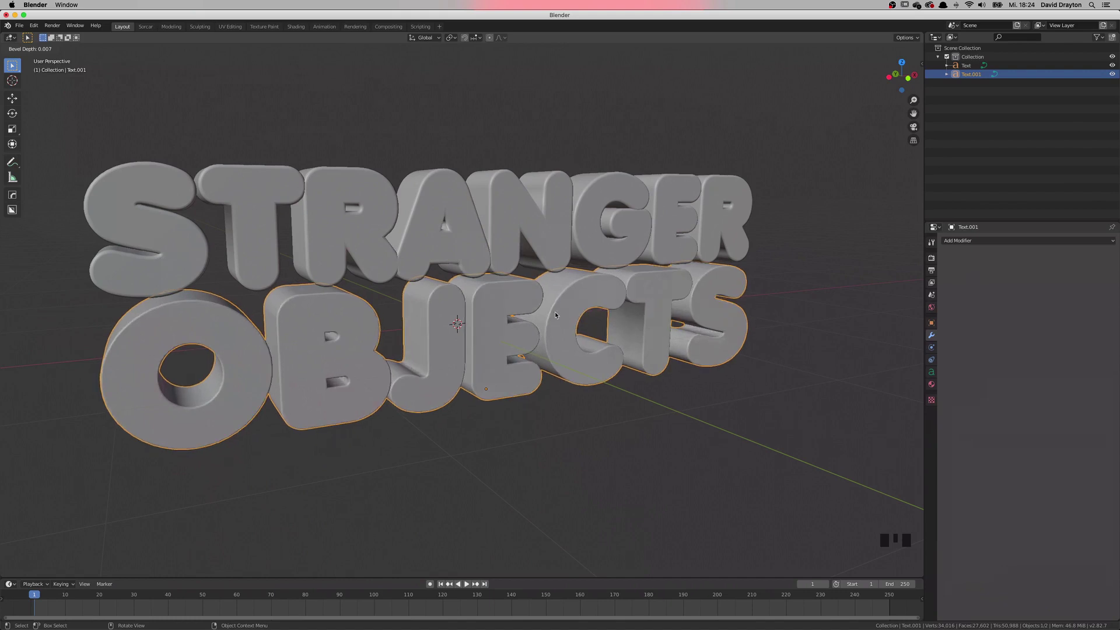
{"action": "left_click", "coordinate": [592, 314]}
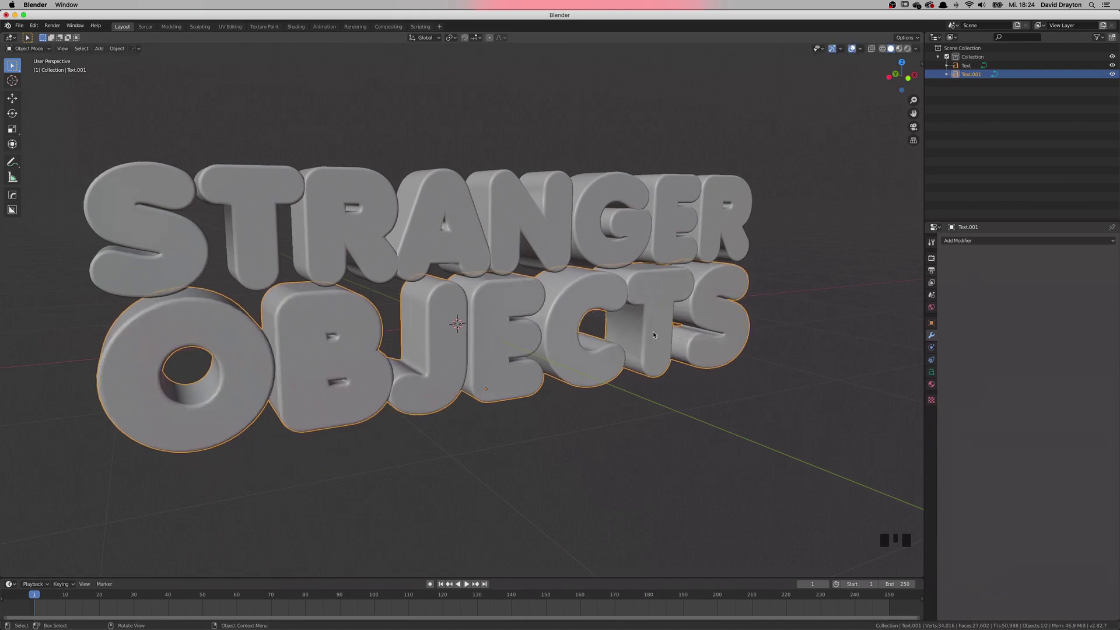
{"action": "left_click", "coordinate": [932, 373]}
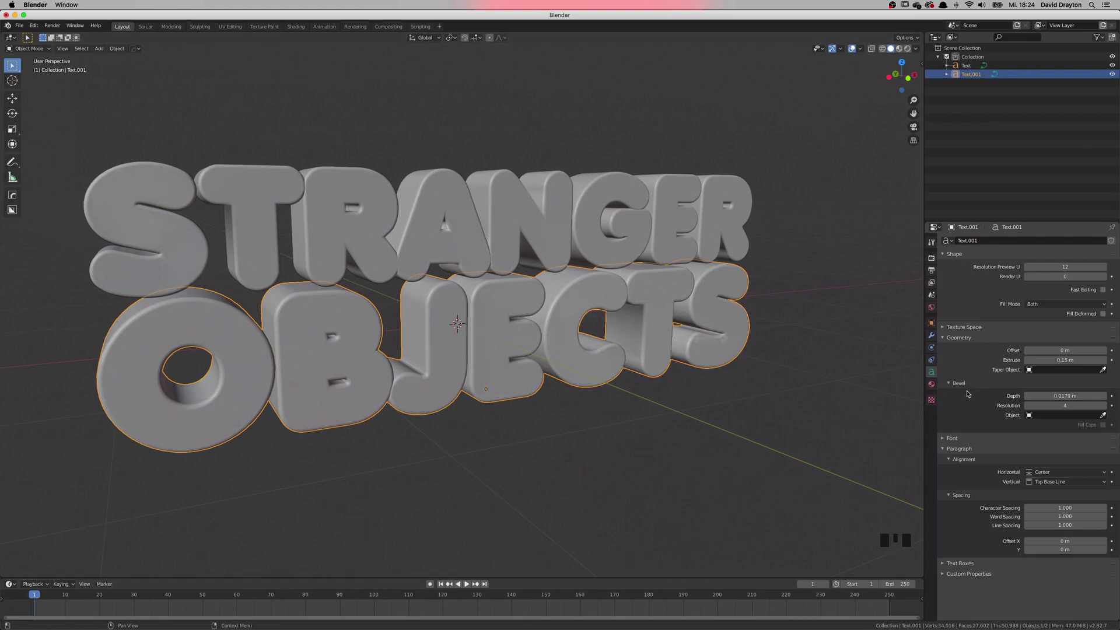
Step: Drag OBJECTS' Geometry Bevel Depth up to 0.0219 m and inspect it from the front
{"action": "mouse_move", "coordinate": [1050, 396]}
{"action": "left_mouse_down"}
{"action": "mouse_move", "coordinate": [1085, 395]}
{"action": "mouse_move", "coordinate": [1055, 396]}
{"action": "left_mouse_up"}
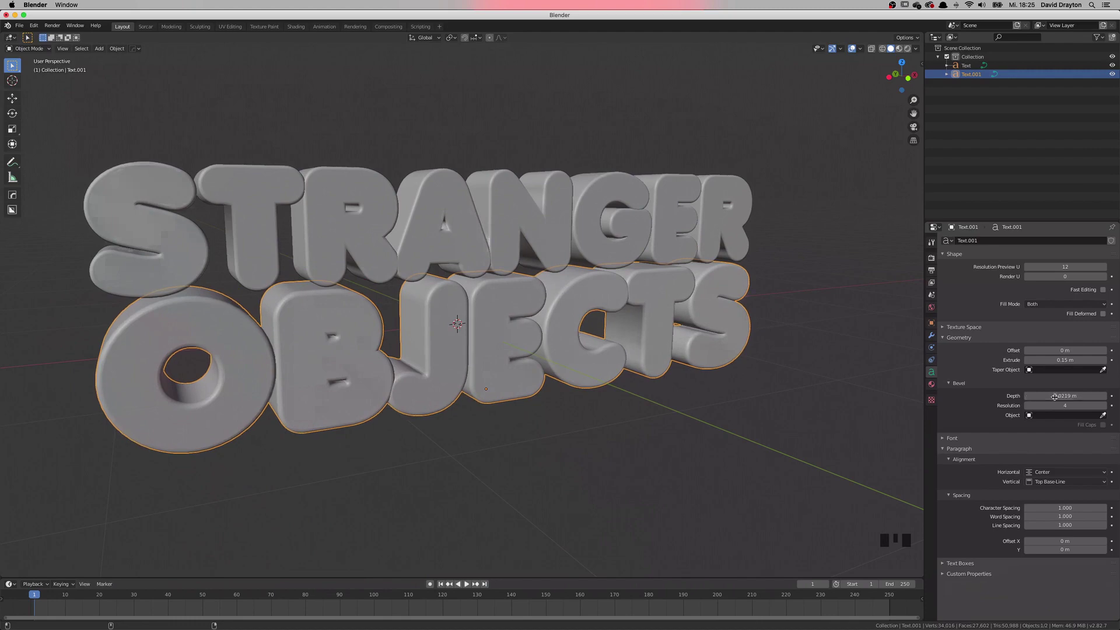
{"action": "middle_click_drag", "start_coordinate": [671, 321], "coordinate": [586, 337]}
{"action": "scroll", "coordinate": [625, 312], "scroll_direction": "down", "scroll_amount": 2}
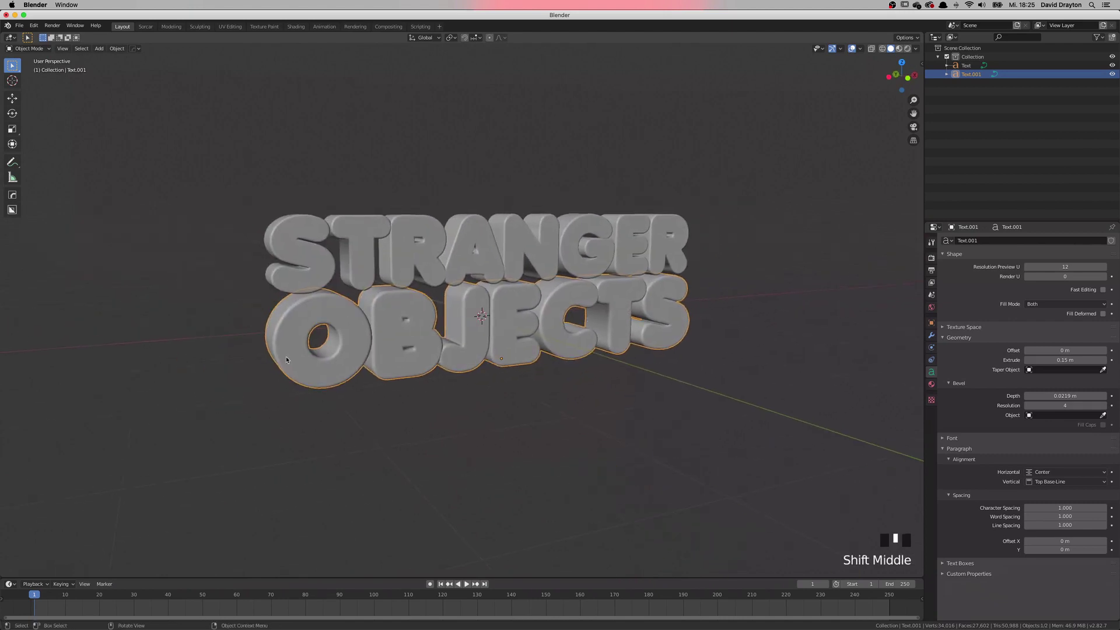
{"action": "middle_click_drag", "start_coordinate": [287, 360], "coordinate": [459, 362], "text": "shift"}
Step: Add a spot light to the scene
{"action": "key", "text": "shift+a"}
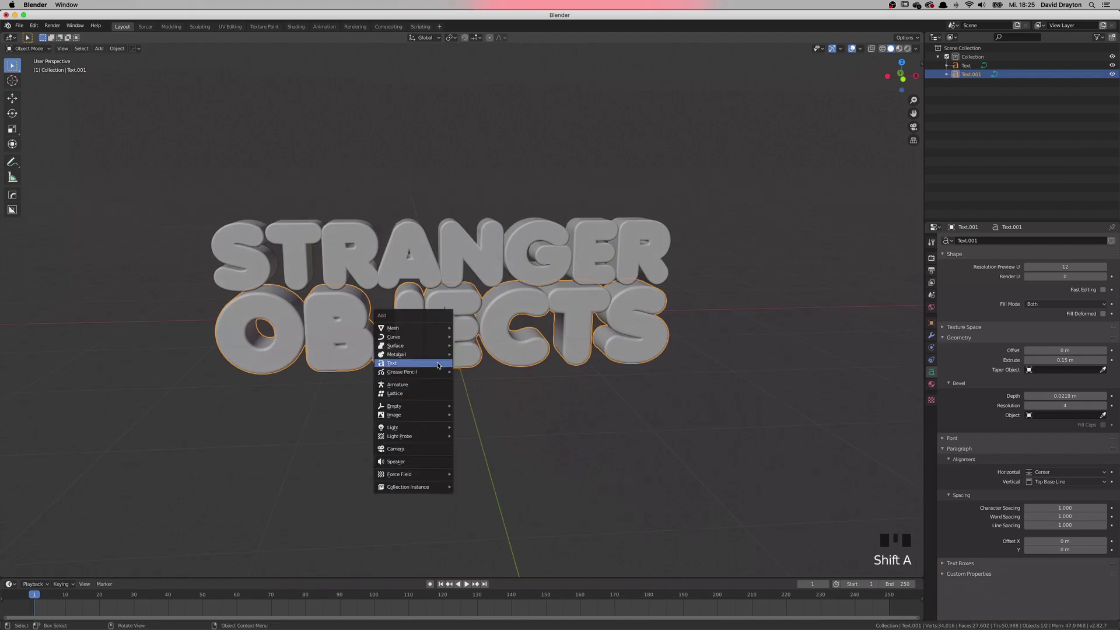
{"action": "mouse_move", "coordinate": [418, 428]}
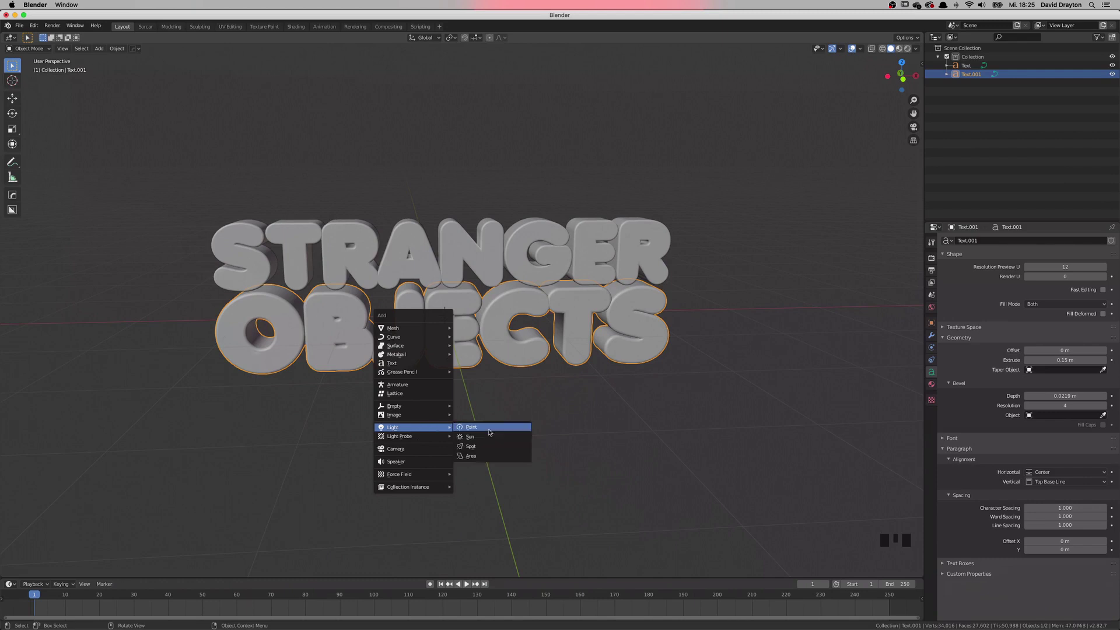
{"action": "left_click", "coordinate": [470, 446]}
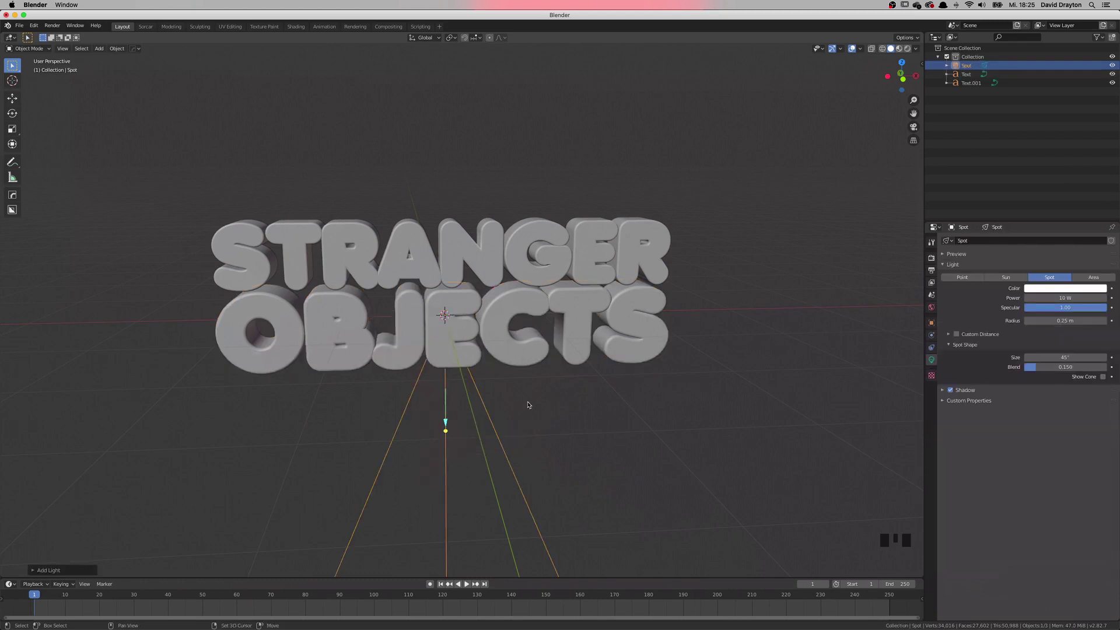
{"action": "middle_click_drag", "start_coordinate": [551, 417], "coordinate": [526, 406], "text": "shift"}
Step: In right orthographic view, move STRANGER and OBJECTS about 0.21 m along Y over the light
{"action": "key", "text": "KP_3"}
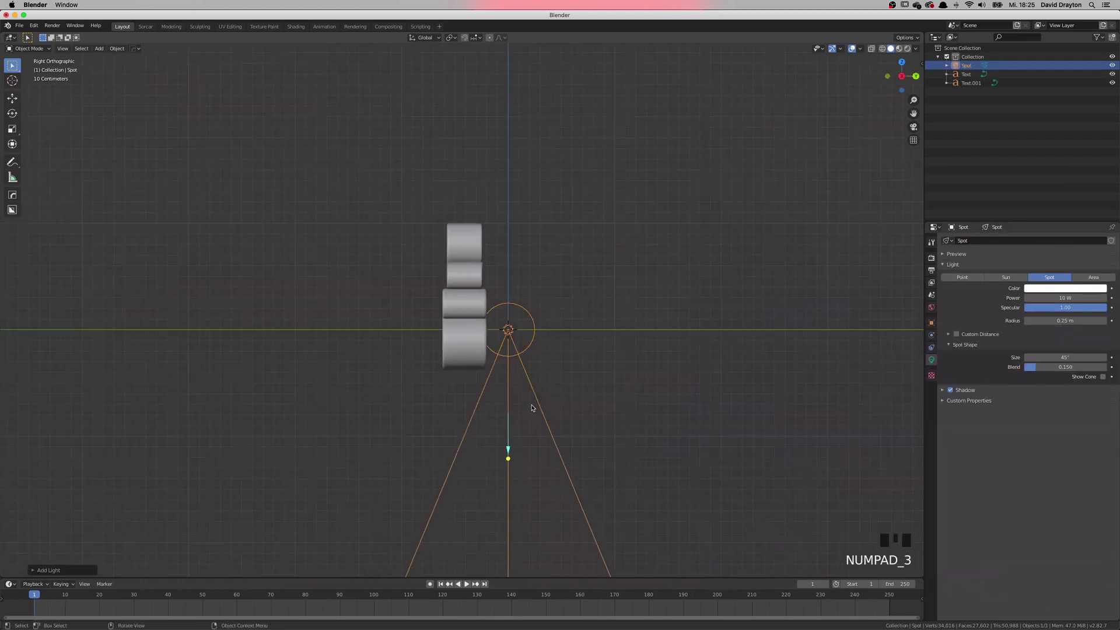
{"action": "scroll", "coordinate": [533, 391], "scroll_direction": "down", "scroll_amount": 2}
{"action": "left_click", "coordinate": [498, 348]}
{"action": "left_click", "coordinate": [497, 314], "text": "shift"}
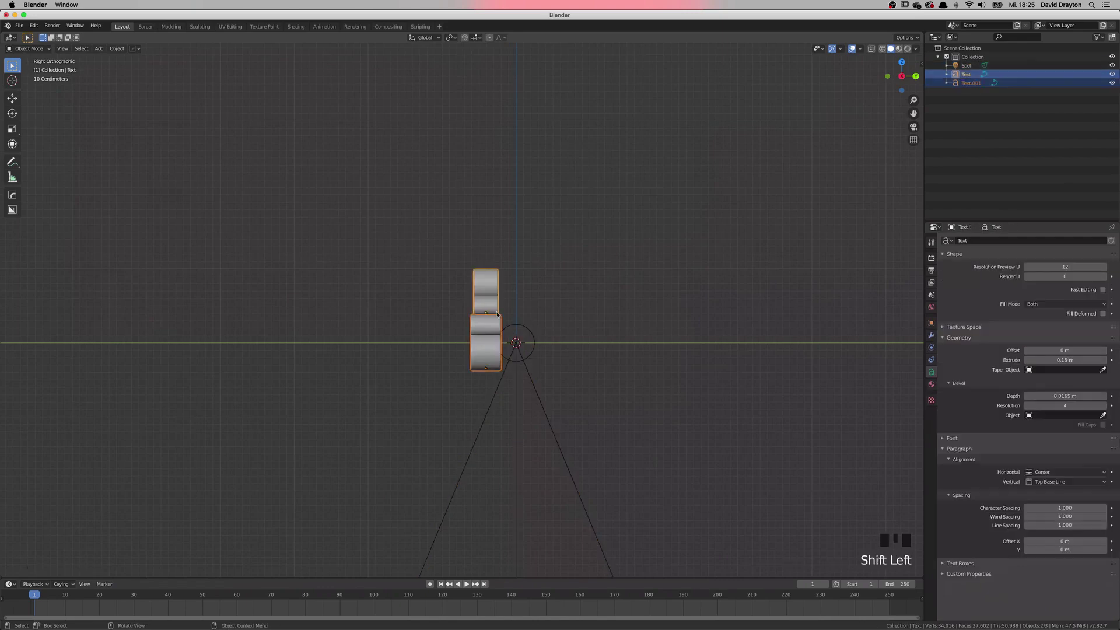
{"action": "key", "text": "g"}
{"action": "key", "text": "y"}
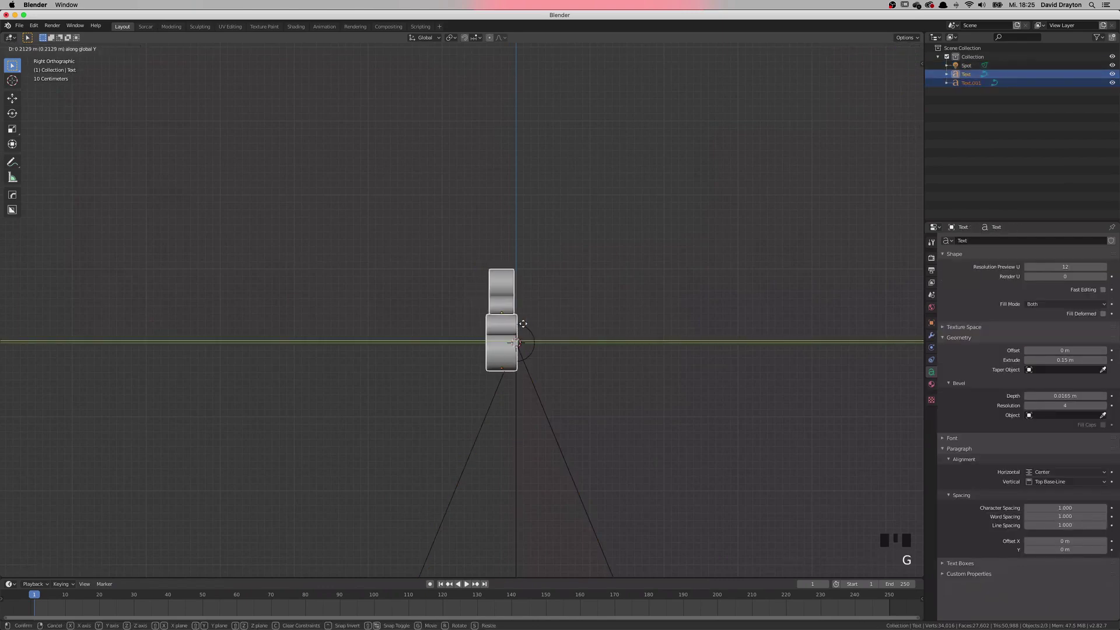
{"action": "left_click", "coordinate": [537, 325]}
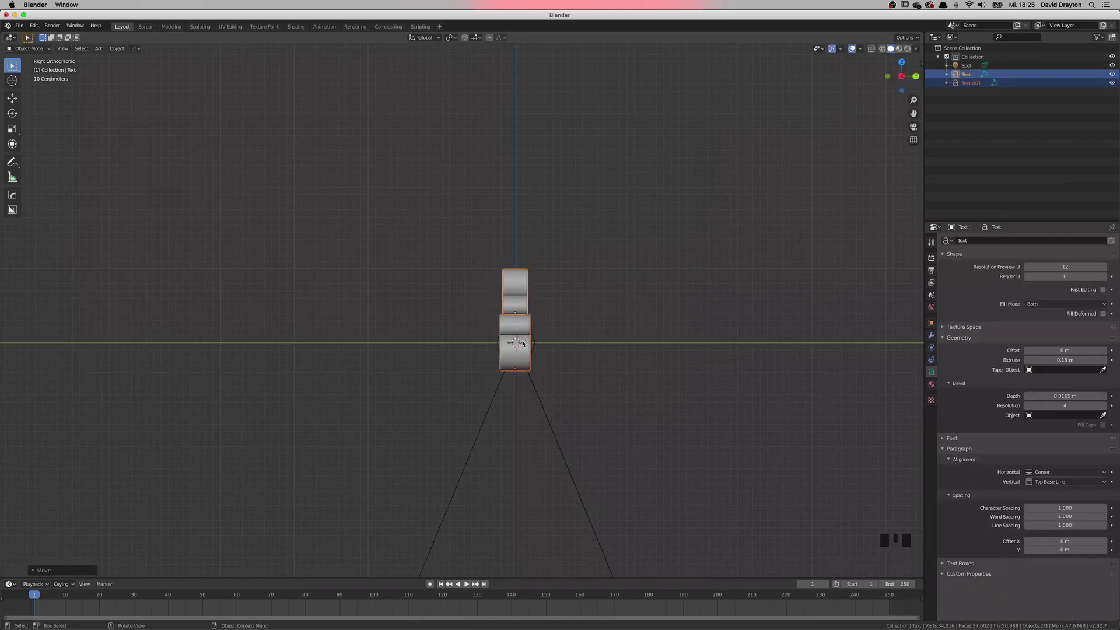
Step: Select only the OBJECTS text and apply a transform to it with Ctrl+A
{"action": "left_click", "coordinate": [590, 327]}
{"action": "left_click", "coordinate": [528, 329]}
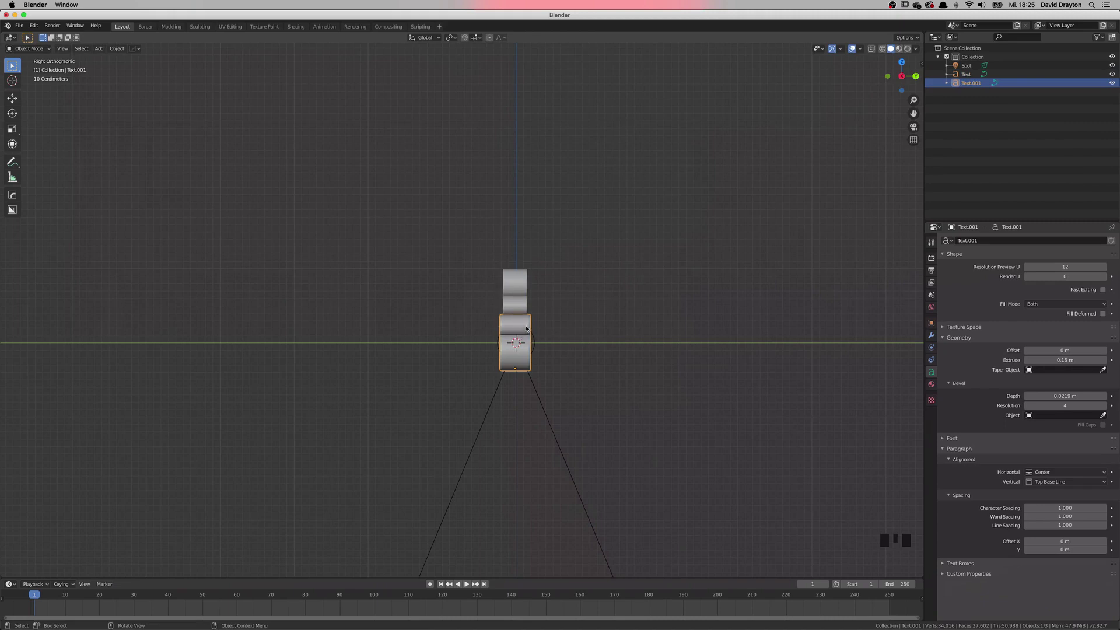
{"action": "key", "text": "ctrl+a"}
{"action": "left_click", "coordinate": [523, 344]}
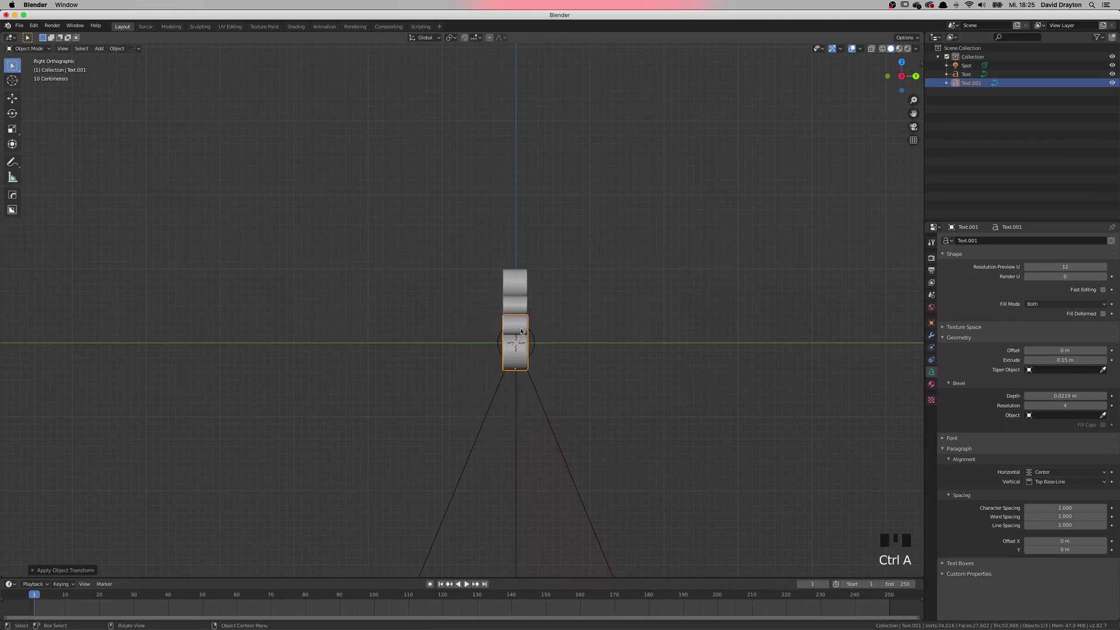
Step: Apply Scale to the OBJECTS text (Text.001), keeping its enlarged size
{"action": "scroll", "coordinate": [535, 314], "scroll_direction": "up", "scroll_amount": 10}
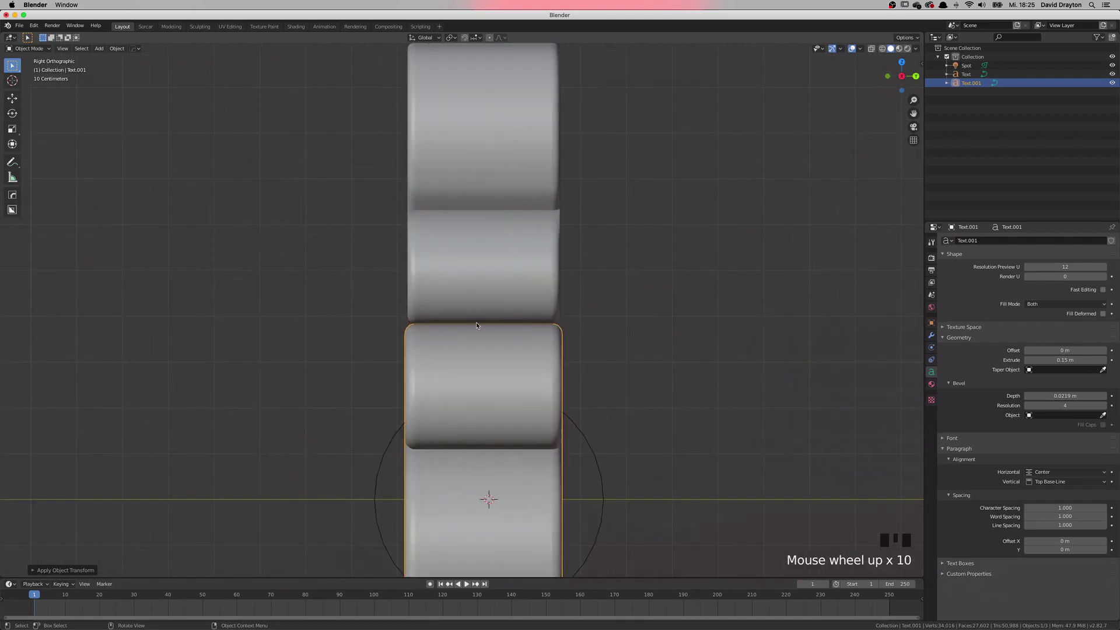
{"action": "scroll", "coordinate": [489, 290], "scroll_direction": "down", "scroll_amount": 9}
{"action": "middle_click_drag", "start_coordinate": [490, 290], "coordinate": [528, 352]}
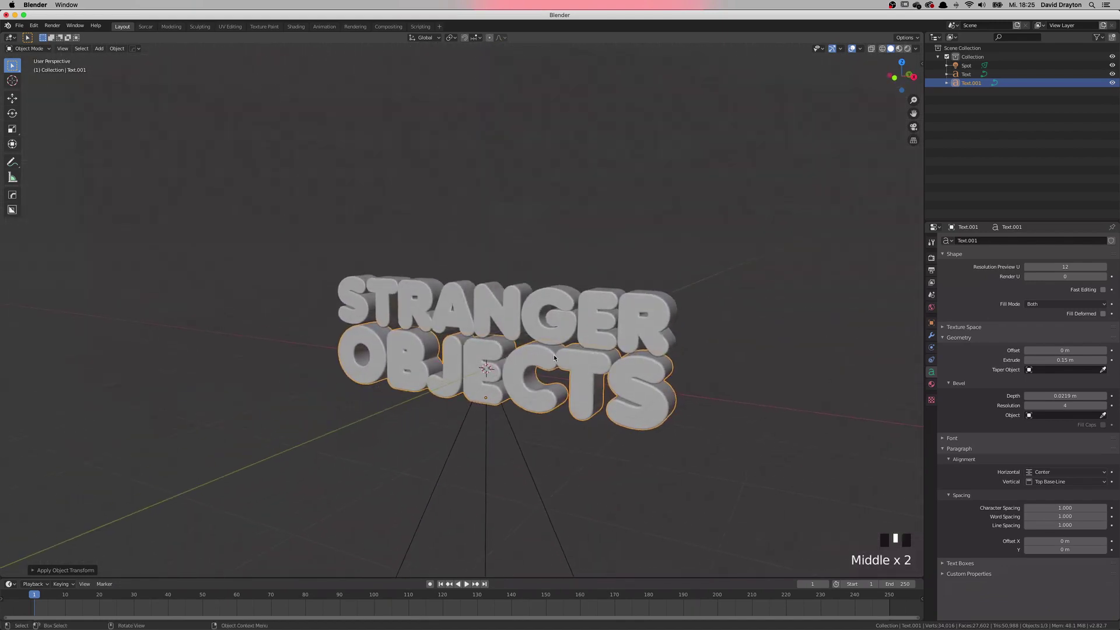
{"action": "key", "text": "s"}
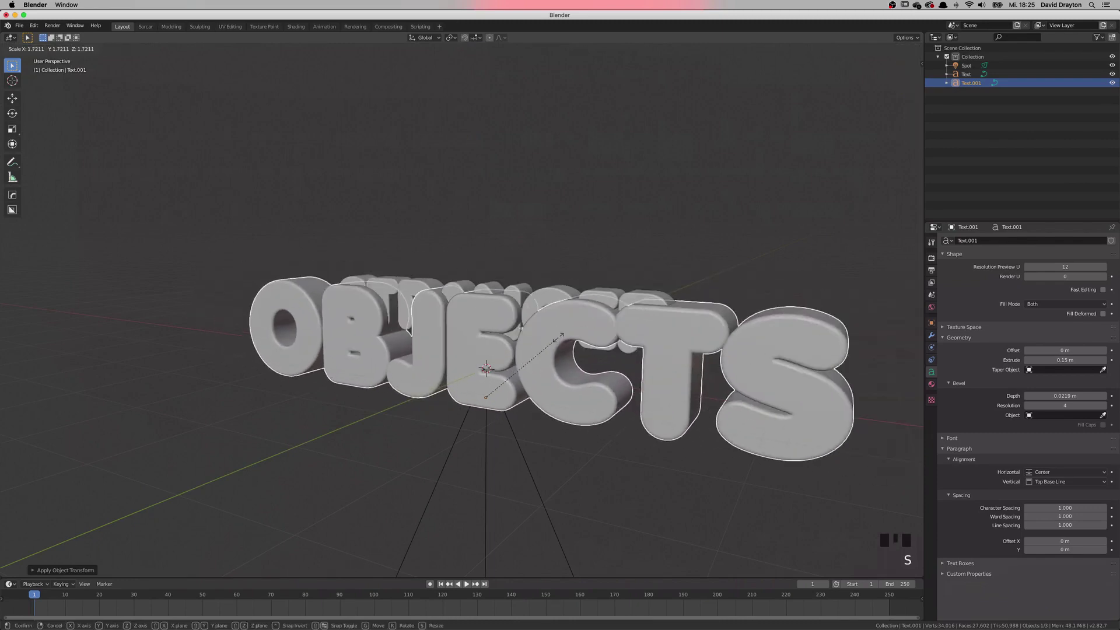
{"action": "key", "text": "Escape"}
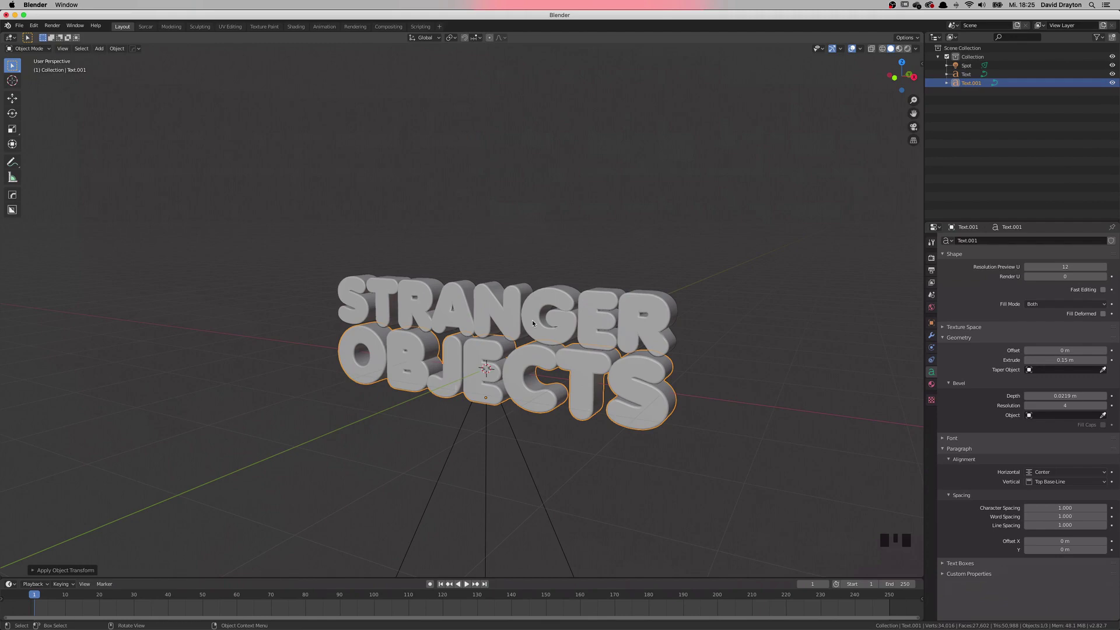
{"action": "key", "text": "ctrl+a"}
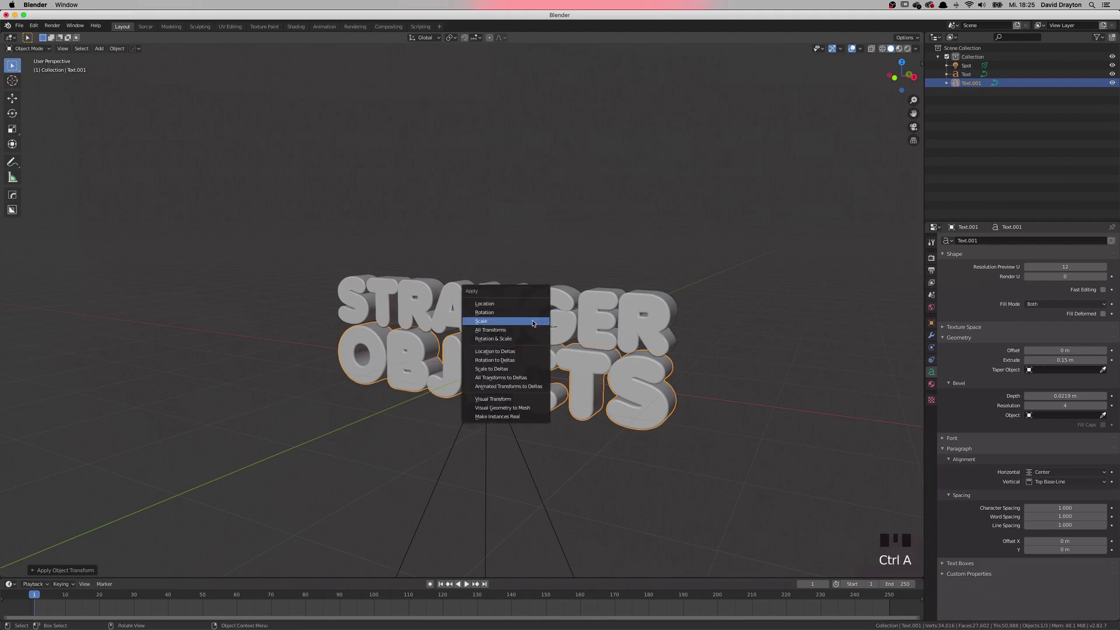
{"action": "left_click", "coordinate": [532, 321]}
{"action": "middle_click_drag", "start_coordinate": [560, 342], "coordinate": [596, 358]}
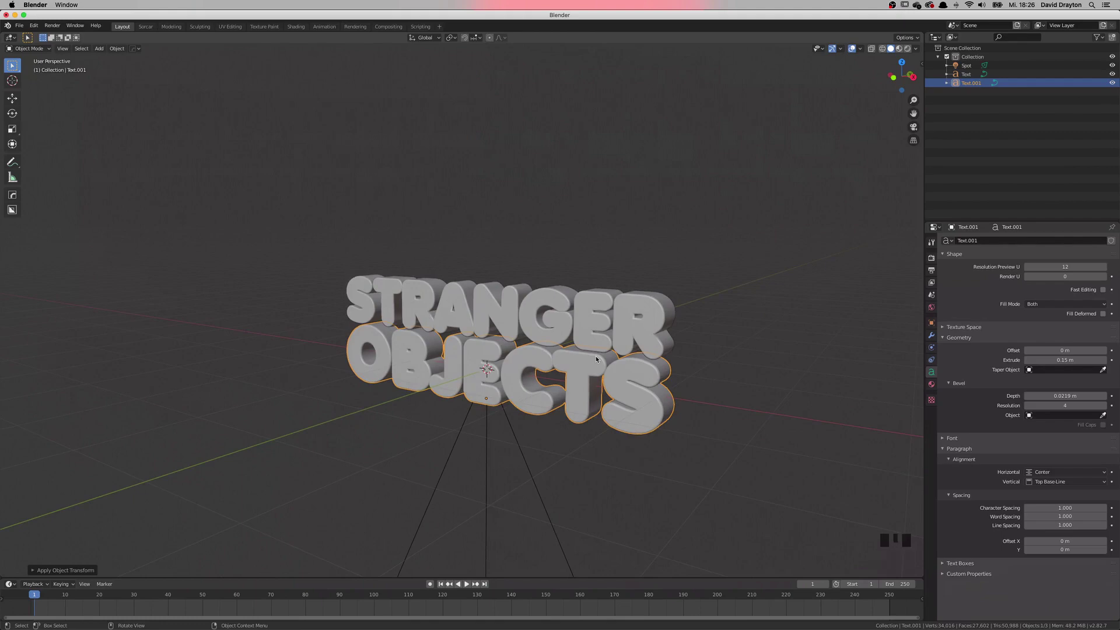
Step: In side view, move the spotlight high above the text
{"action": "key", "text": "KP_3"}
{"action": "left_click", "coordinate": [505, 436]}
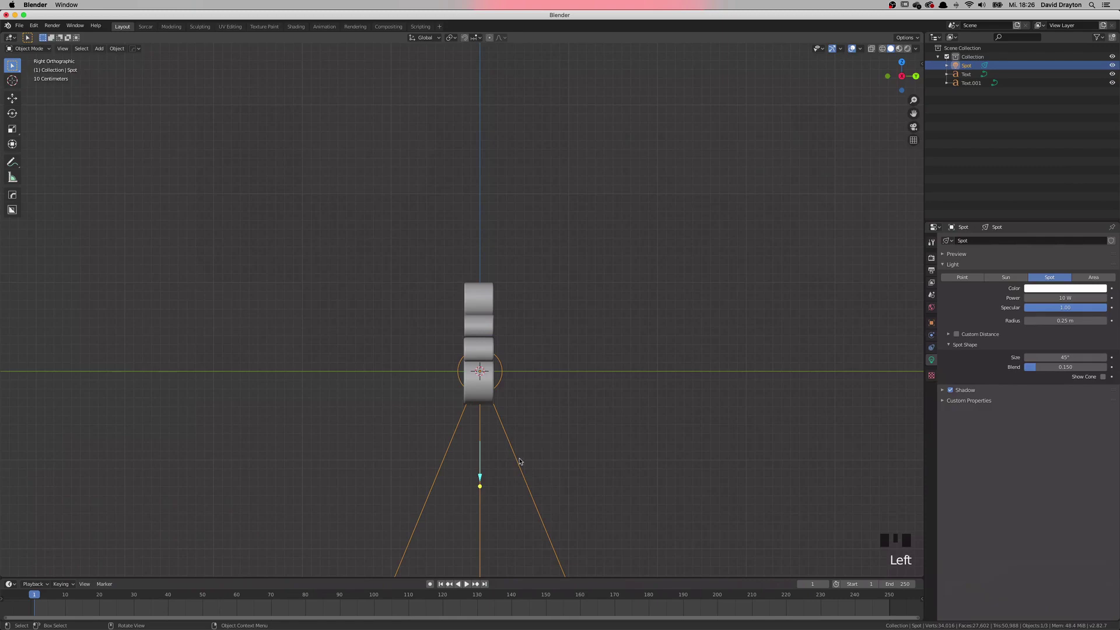
{"action": "left_click_drag", "start_coordinate": [520, 462], "coordinate": [417, 65]}
{"action": "scroll", "coordinate": [508, 335], "scroll_direction": "down", "scroll_amount": 4}
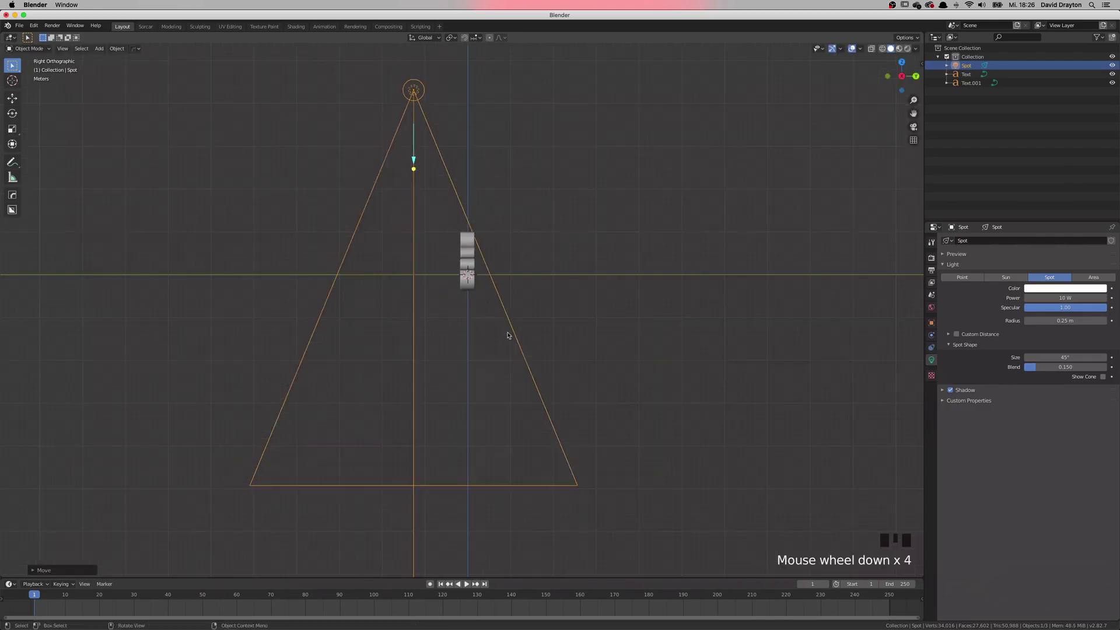
{"action": "mouse_move", "coordinate": [508, 336]}
{"action": "middle_mouse_down"}
{"action": "mouse_move", "coordinate": [527, 380]}
{"action": "mouse_move", "coordinate": [514, 324]}
{"action": "middle_mouse_up"}
Step: Switch the viewport to Rendered shading
{"action": "left_click", "coordinate": [934, 243]}
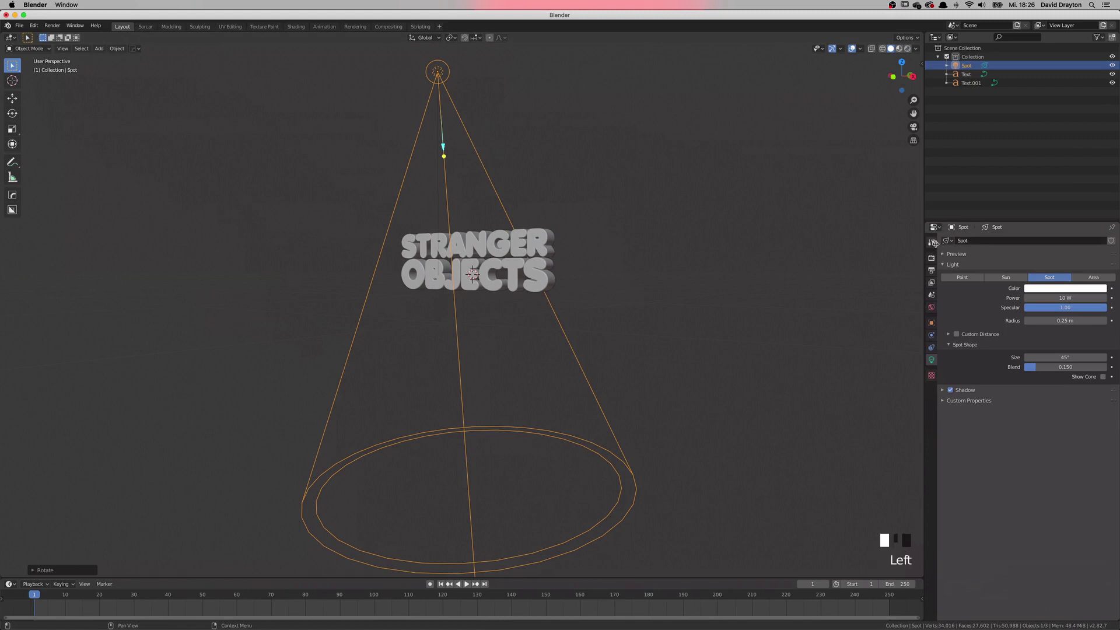
{"action": "key", "text": "z"}
{"action": "left_click", "coordinate": [385, 265]}
{"action": "middle_click_drag", "start_coordinate": [500, 319], "coordinate": [502, 270]}
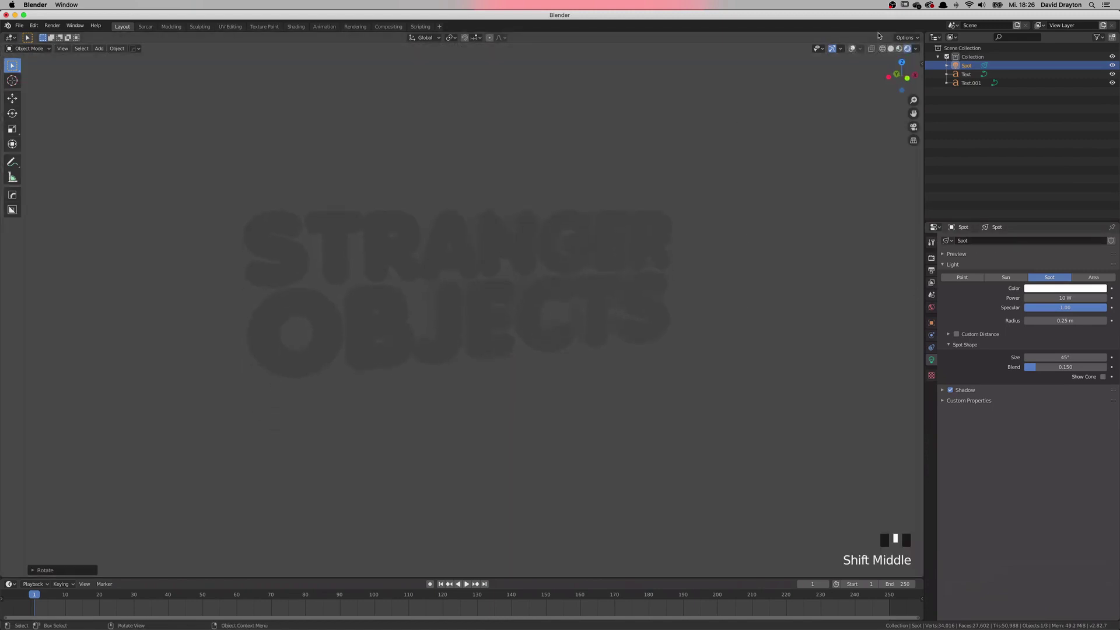
Step: Set the spotlight's Power to 1500 W
{"action": "left_click", "coordinate": [968, 65]}
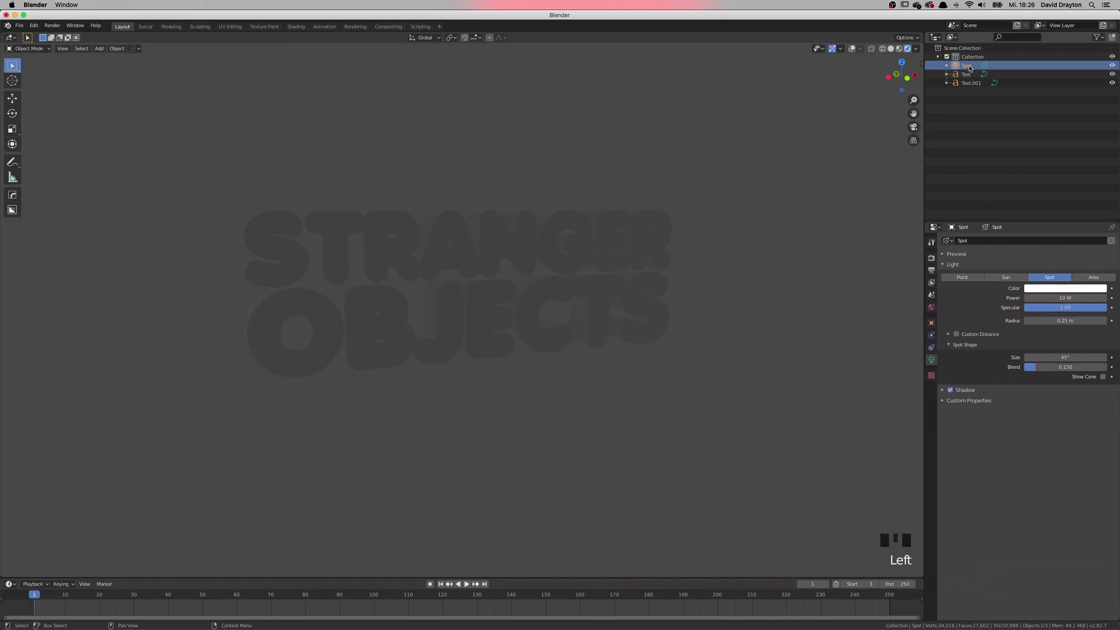
{"action": "left_click", "coordinate": [932, 362]}
{"action": "left_click", "coordinate": [1059, 299]}
{"action": "type", "text": "15"}
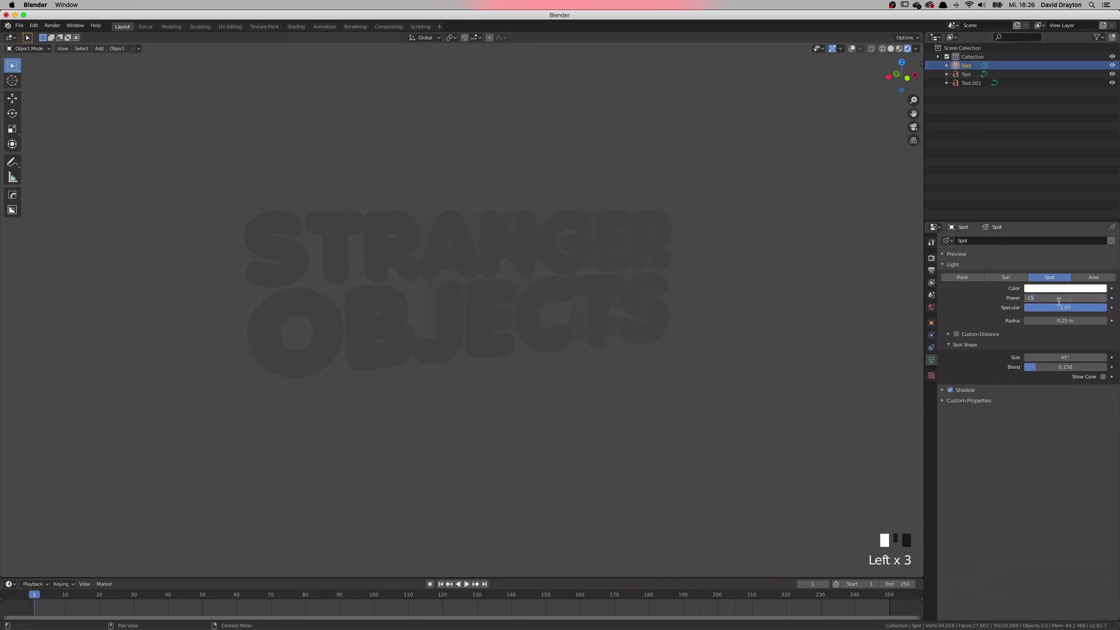
{"action": "type", "text": "00"}
{"action": "key", "text": "Return"}
{"action": "middle_click_drag", "start_coordinate": [578, 280], "coordinate": [556, 305]}
{"action": "scroll", "coordinate": [607, 281], "scroll_direction": "down", "scroll_amount": 2}
{"action": "scroll", "coordinate": [606, 282], "scroll_direction": "up", "scroll_amount": 1}
Step: Brighten the world background colour in World properties
{"action": "left_click", "coordinate": [931, 307]}
{"action": "left_click", "coordinate": [1067, 298]}
{"action": "mouse_move", "coordinate": [1100, 232]}
{"action": "left_mouse_down"}
{"action": "mouse_move", "coordinate": [1100, 202]}
{"action": "mouse_move", "coordinate": [1048, 222]}
{"action": "left_mouse_up"}
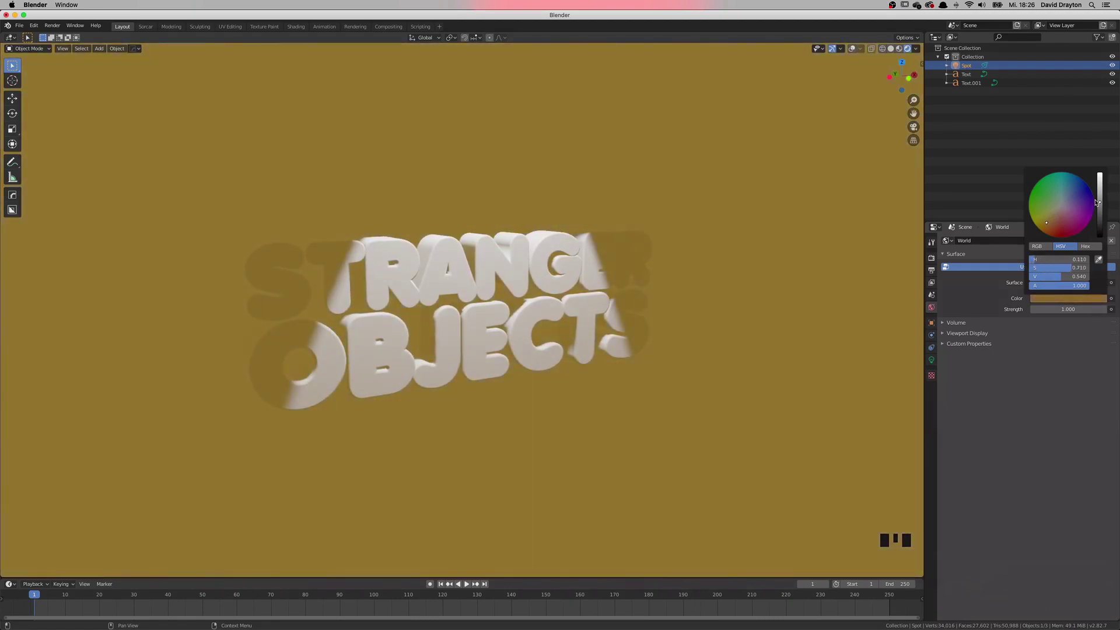
Step: Shift the world colour's value and hue from mustard-gold to amber-orange
{"action": "left_click_drag", "start_coordinate": [1096, 202], "coordinate": [1099, 190]}
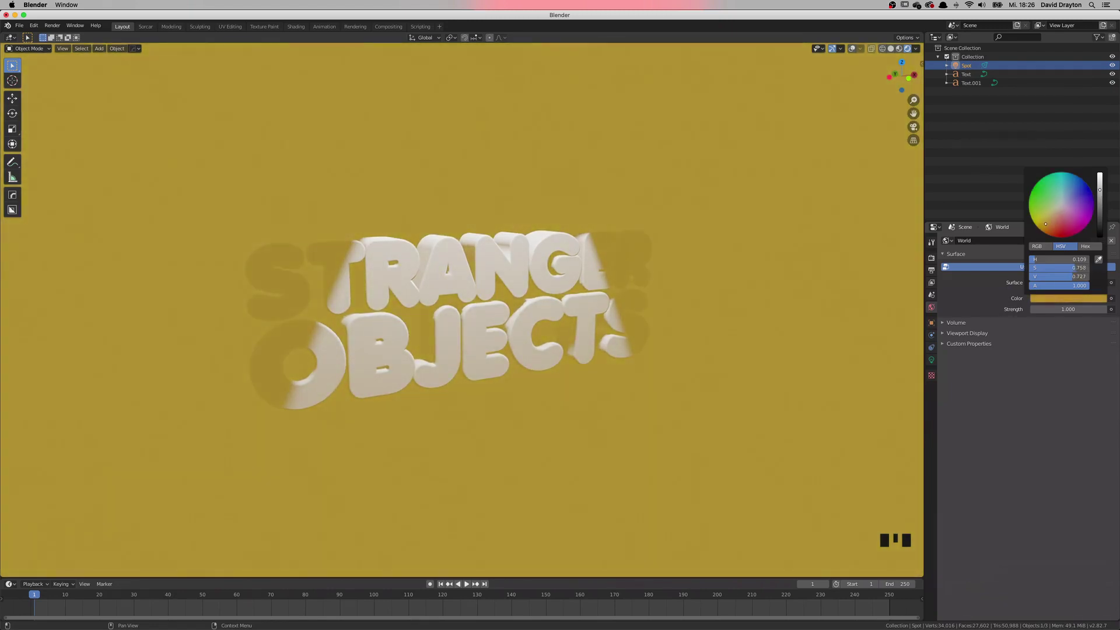
{"action": "left_click_drag", "start_coordinate": [1048, 224], "coordinate": [1050, 228]}
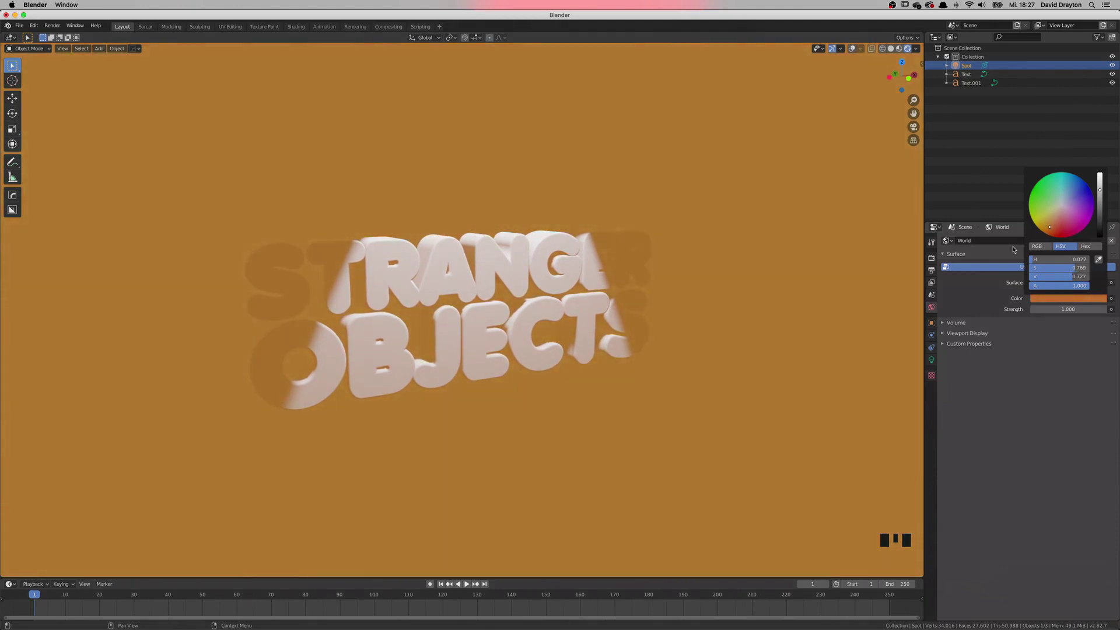
{"action": "middle_click_drag", "start_coordinate": [449, 340], "coordinate": [458, 344]}
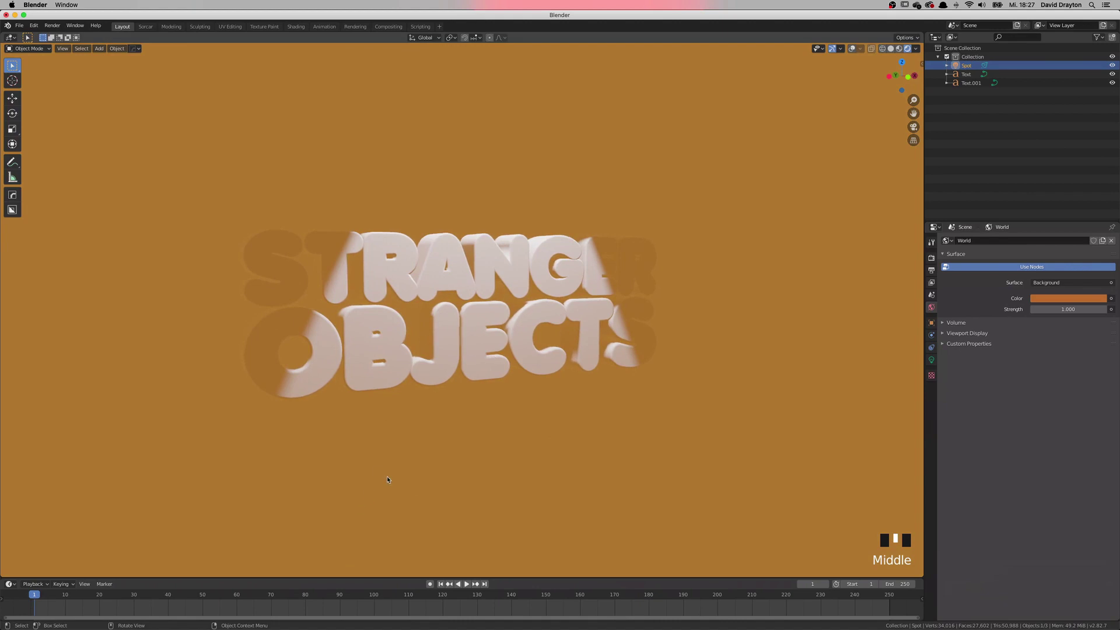
{"action": "middle_click_drag", "start_coordinate": [387, 479], "coordinate": [449, 460], "text": "shift"}
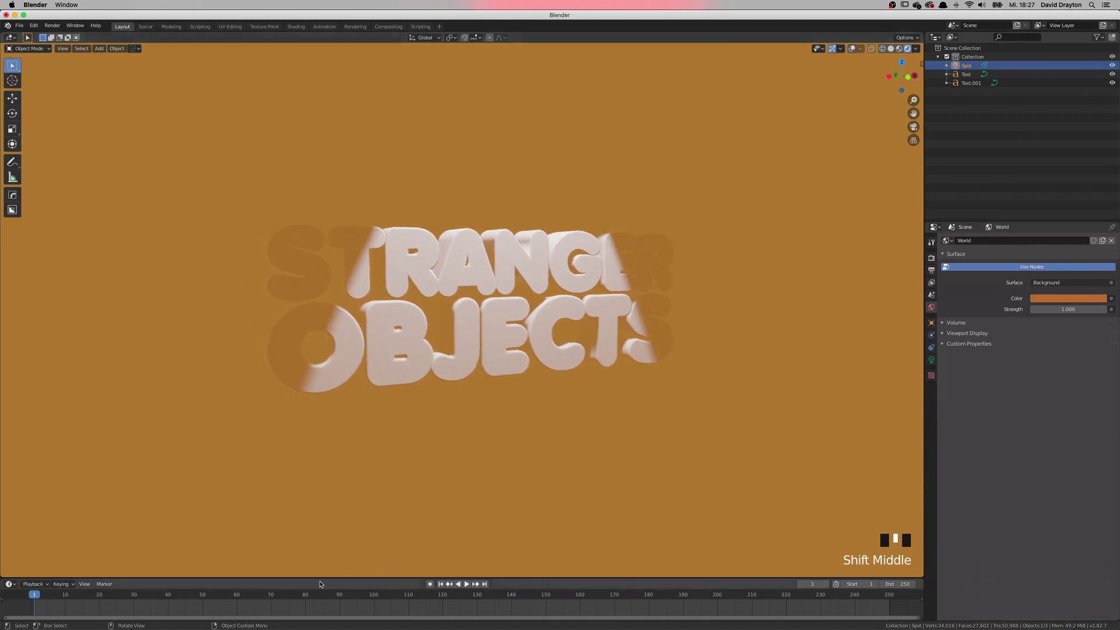
Step: Select the Text object, enlarge the lower timeline area and change it to a Shader Editor
{"action": "left_click_drag", "start_coordinate": [350, 577], "coordinate": [342, 395]}
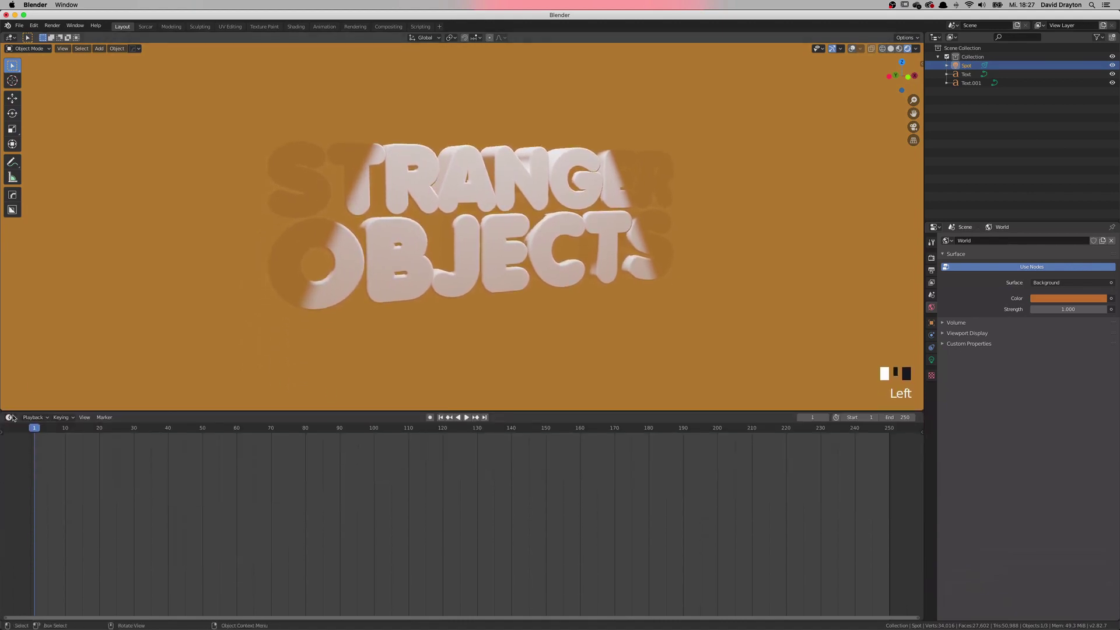
{"action": "left_click", "coordinate": [9, 418]}
{"action": "left_click", "coordinate": [439, 243]}
{"action": "left_click", "coordinate": [439, 243]}
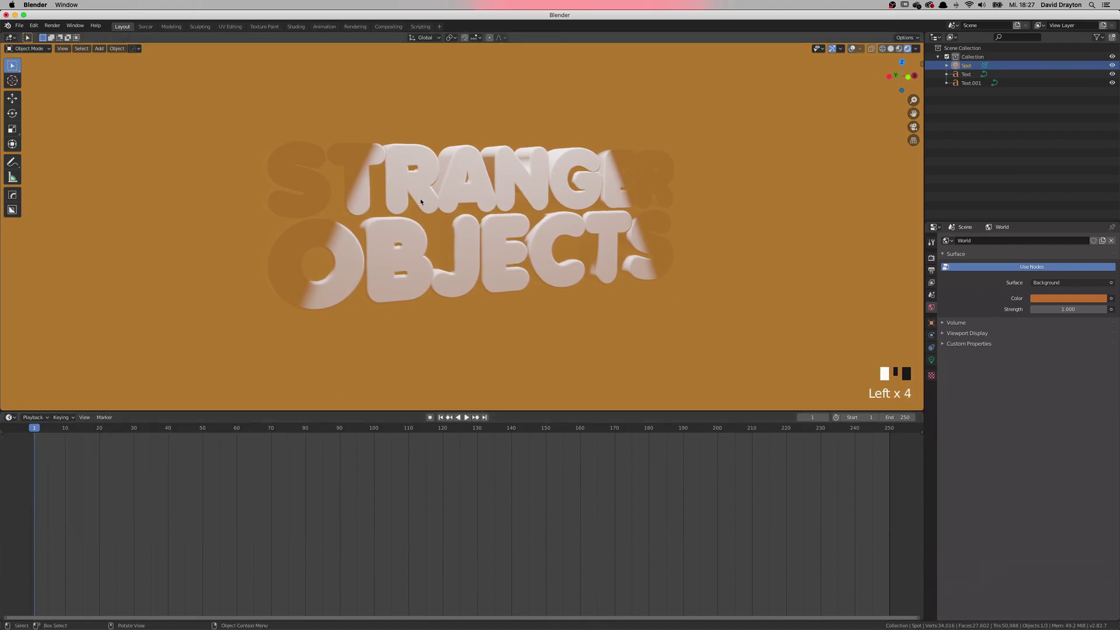
{"action": "left_click", "coordinate": [11, 417]}
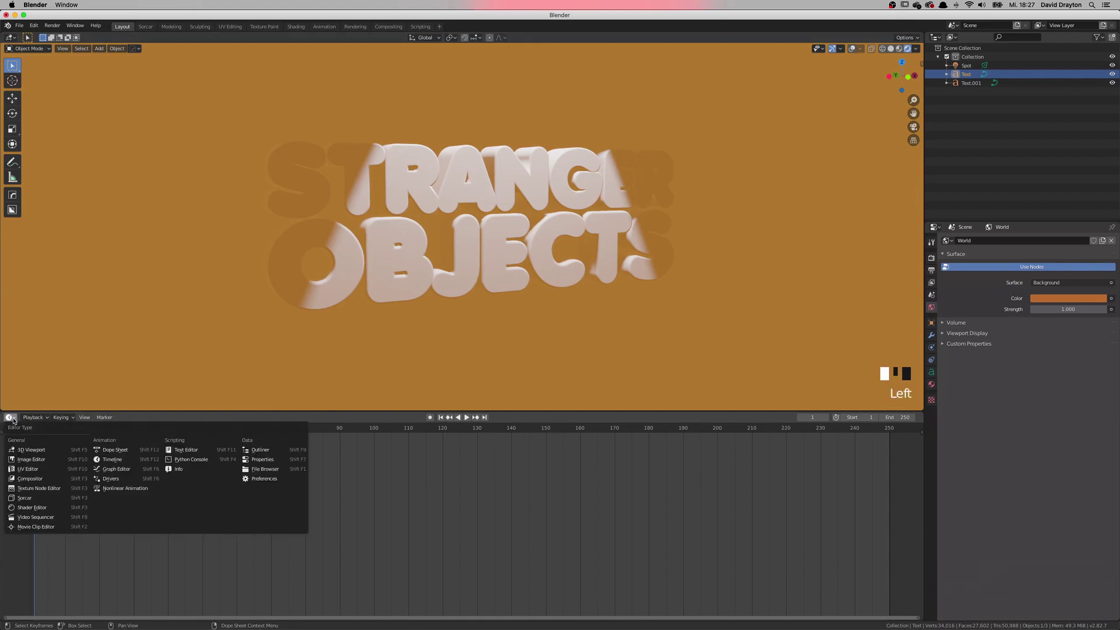
{"action": "left_click", "coordinate": [414, 421]}
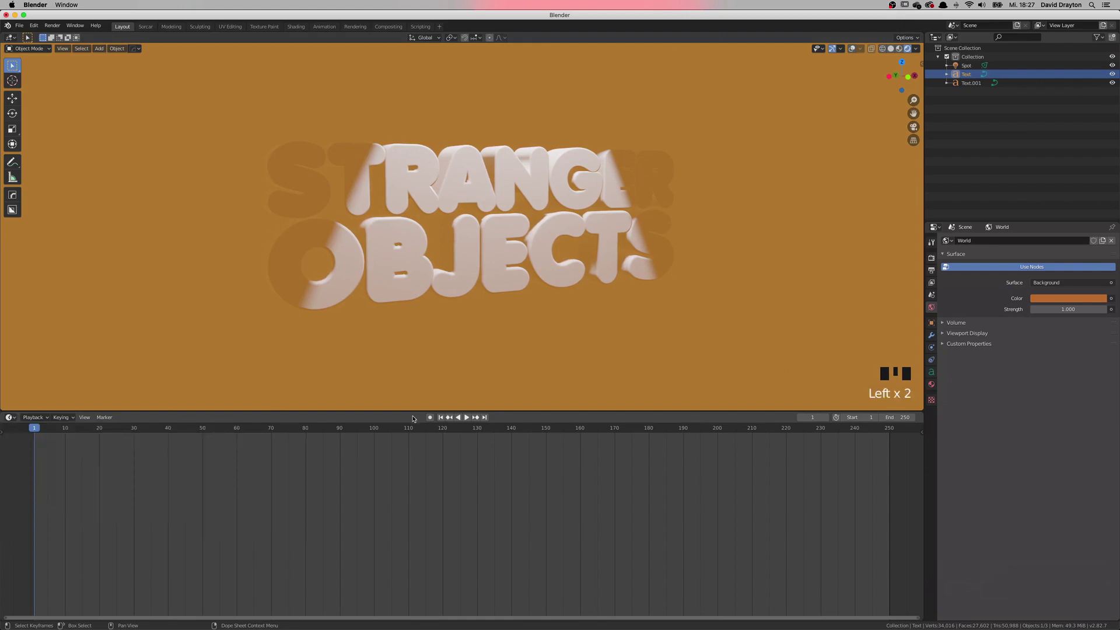
{"action": "left_click_drag", "start_coordinate": [410, 412], "coordinate": [408, 390]}
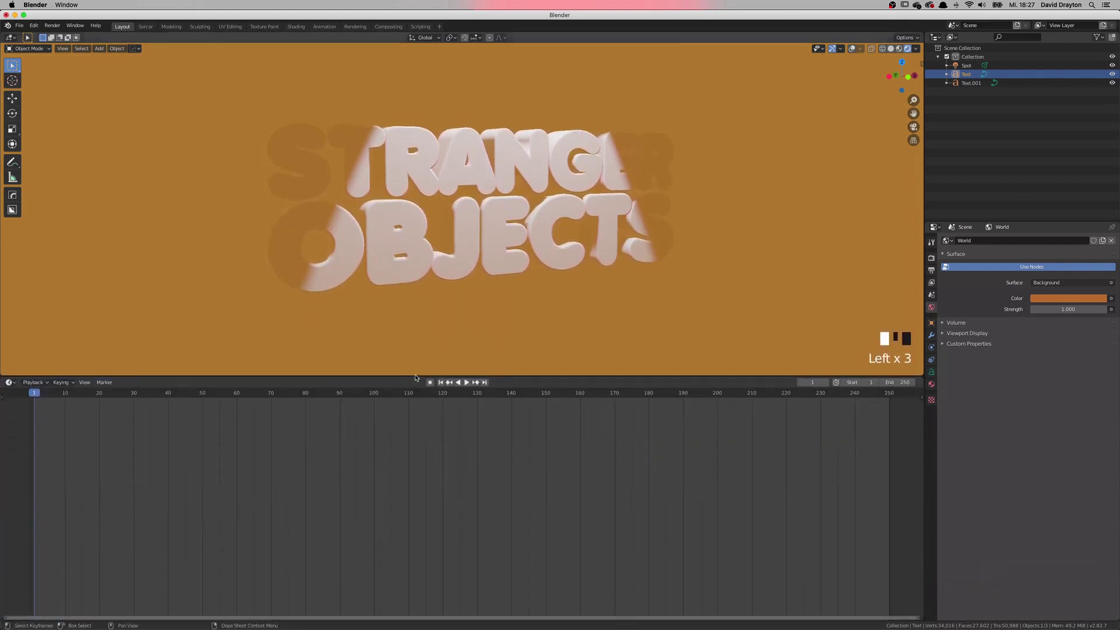
{"action": "left_click", "coordinate": [10, 383]}
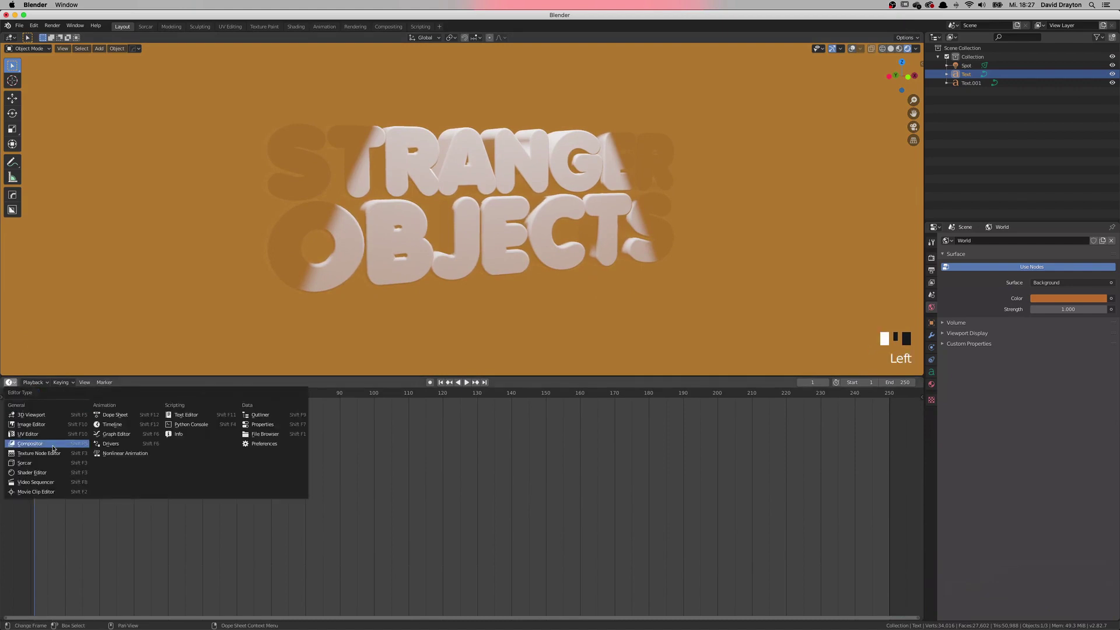
{"action": "left_click", "coordinate": [32, 473]}
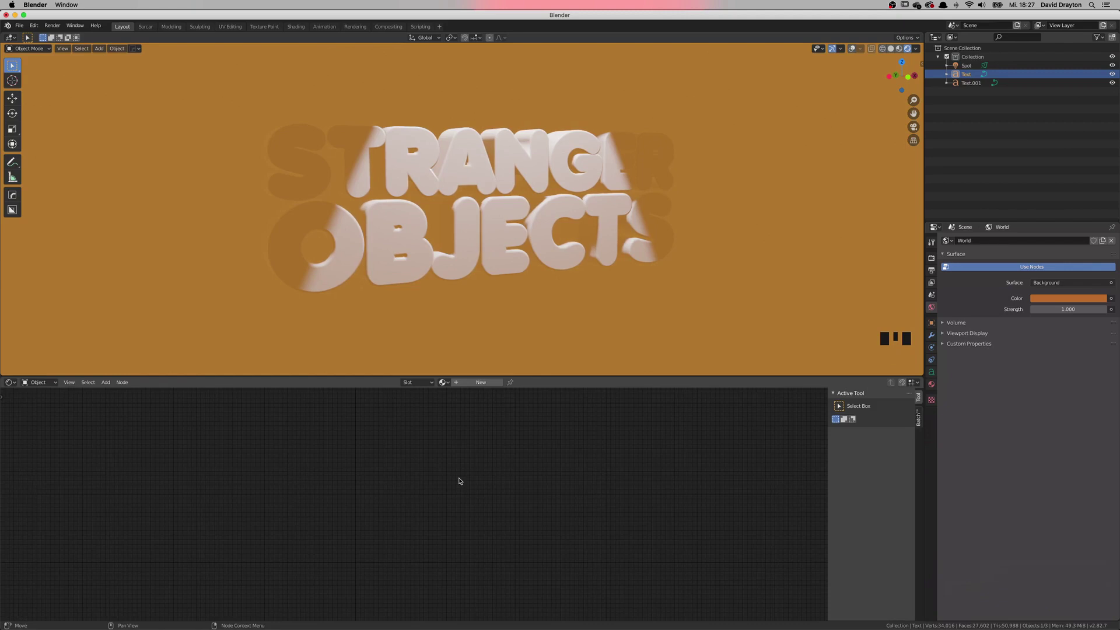
{"action": "left_click", "coordinate": [456, 182]}
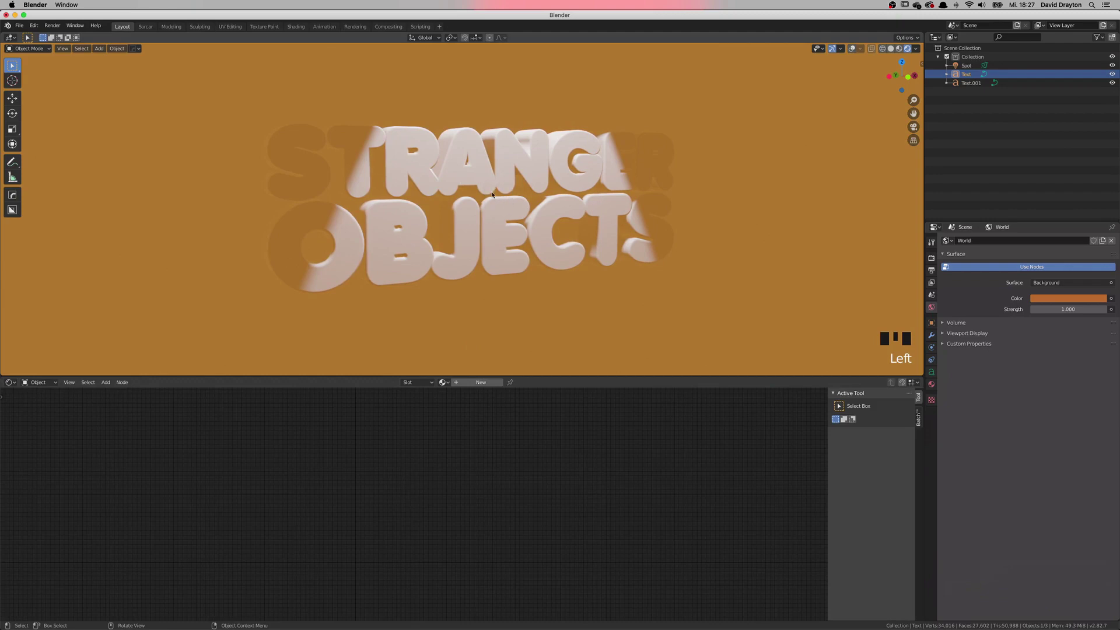
Step: Create a new material named 'Typography' for STRANGER with an orange base colour
{"action": "left_click", "coordinate": [477, 382]}
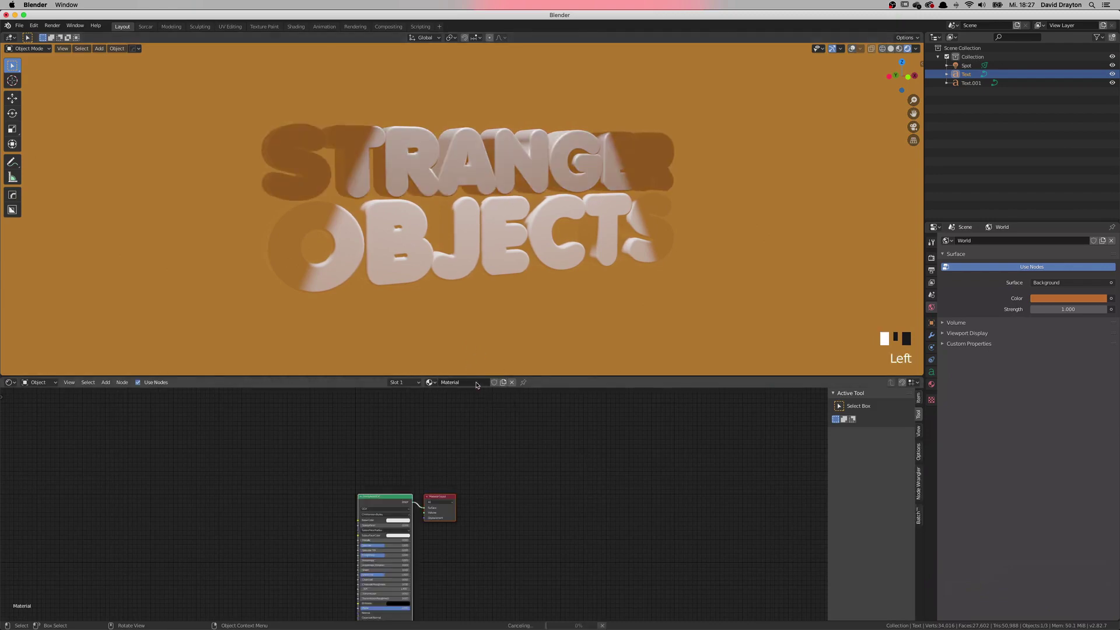
{"action": "middle_click_drag", "start_coordinate": [449, 511], "coordinate": [487, 480]}
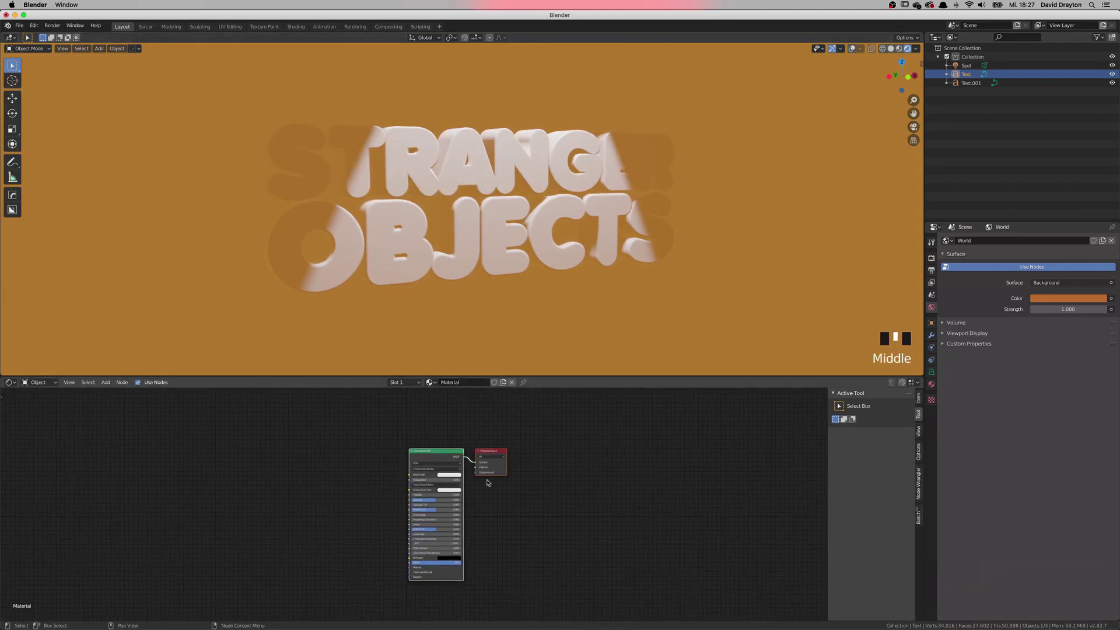
{"action": "scroll", "coordinate": [494, 465], "scroll_direction": "up", "scroll_amount": 2}
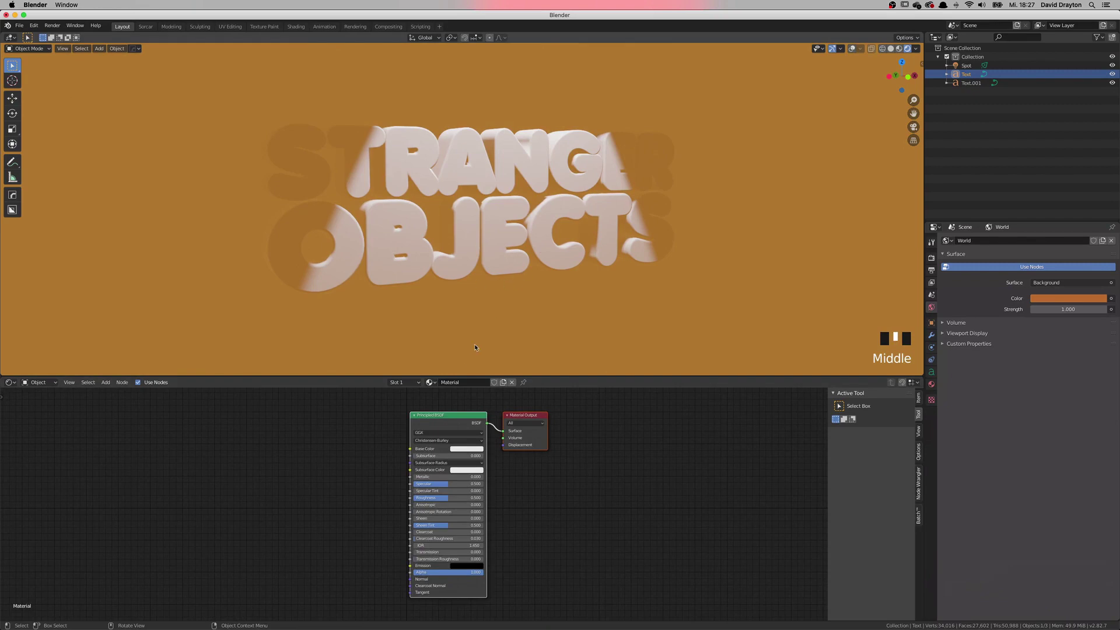
{"action": "double_click", "coordinate": [465, 382]}
{"action": "type", "text": "Typo"}
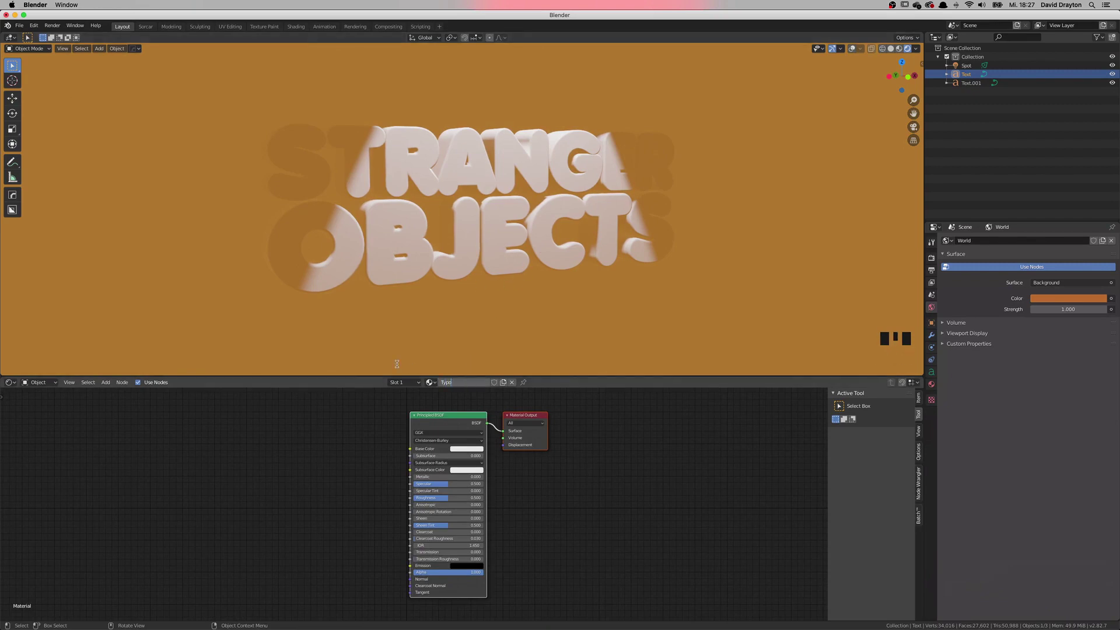
{"action": "type", "text": "graphy"}
{"action": "key", "text": "Return"}
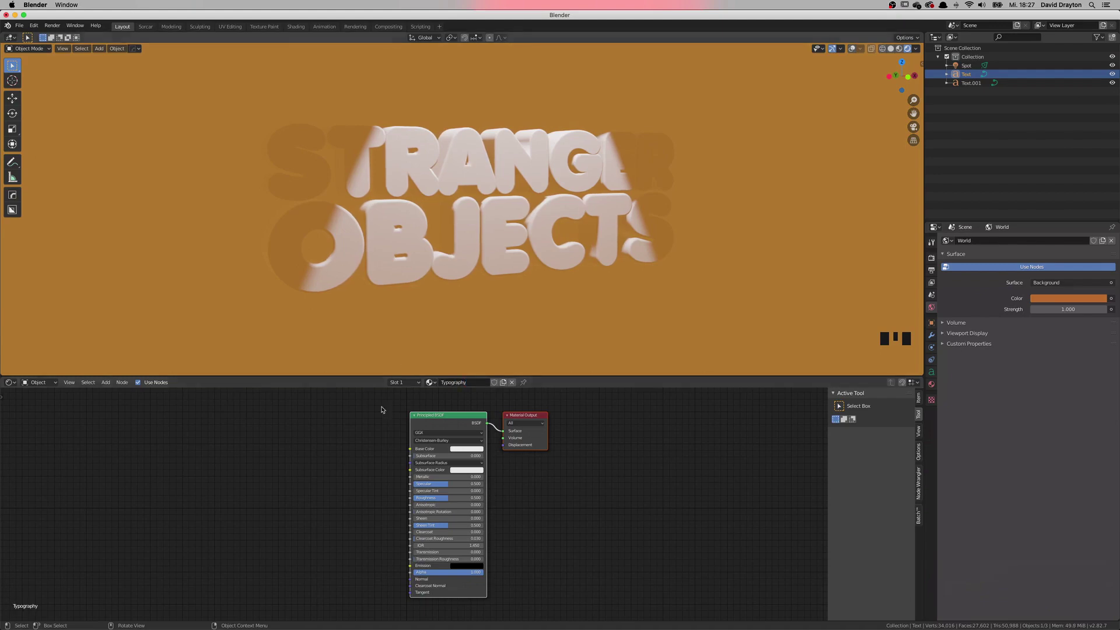
{"action": "left_click", "coordinate": [444, 449]}
{"action": "left_click", "coordinate": [467, 448]}
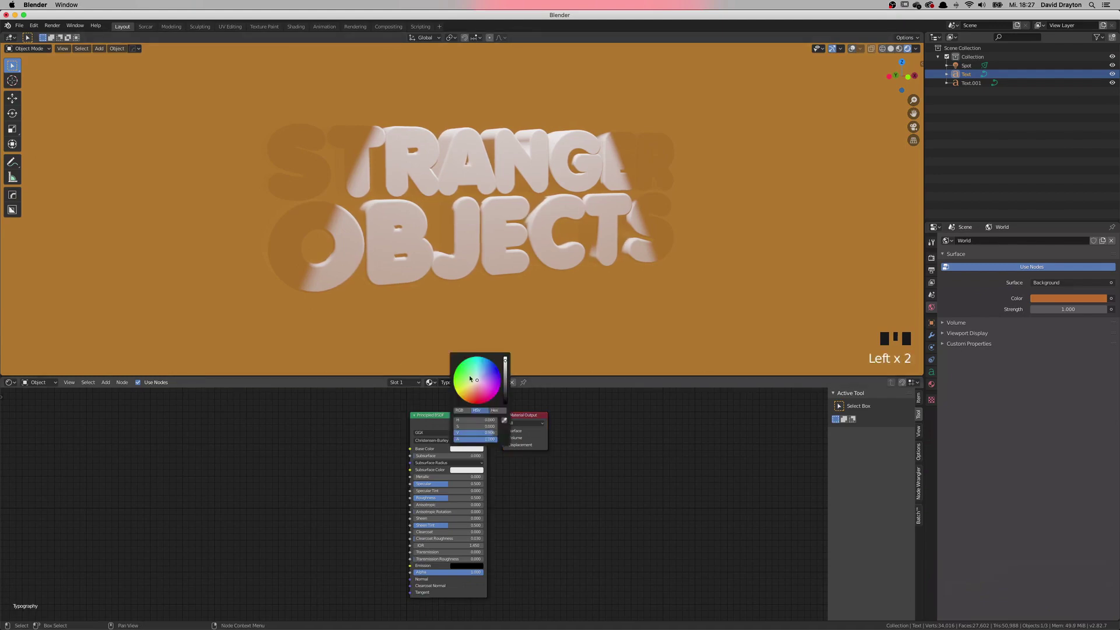
{"action": "left_click_drag", "start_coordinate": [470, 378], "coordinate": [472, 395]}
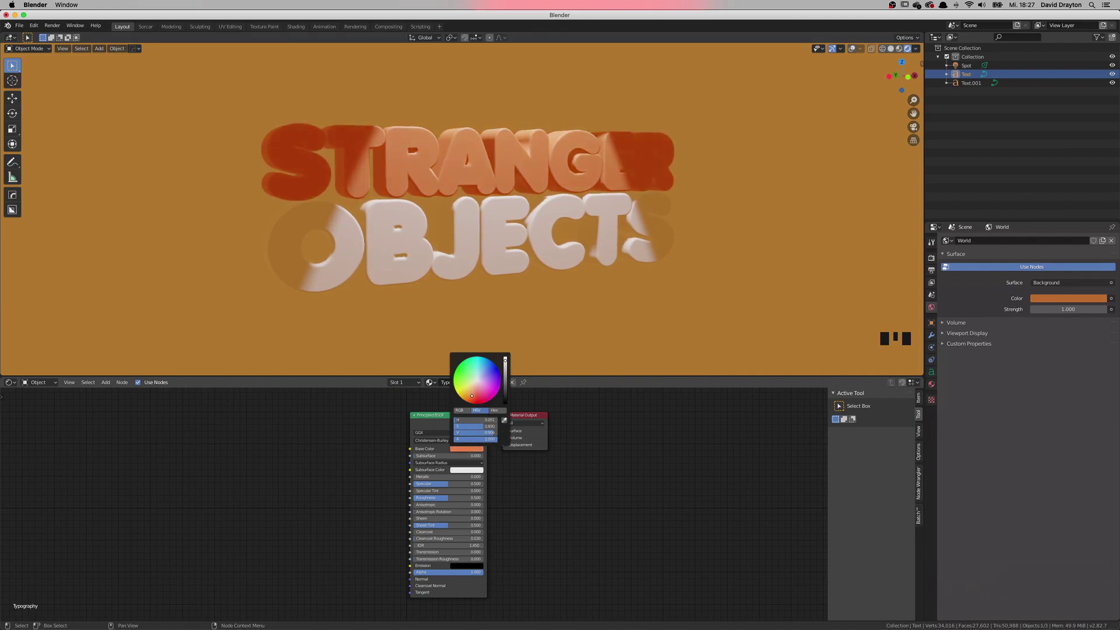
Step: Set Principled BSDF Specular to 1.000 and Roughness to about 0.077
{"action": "scroll", "coordinate": [450, 478], "scroll_direction": "up", "scroll_amount": 2}
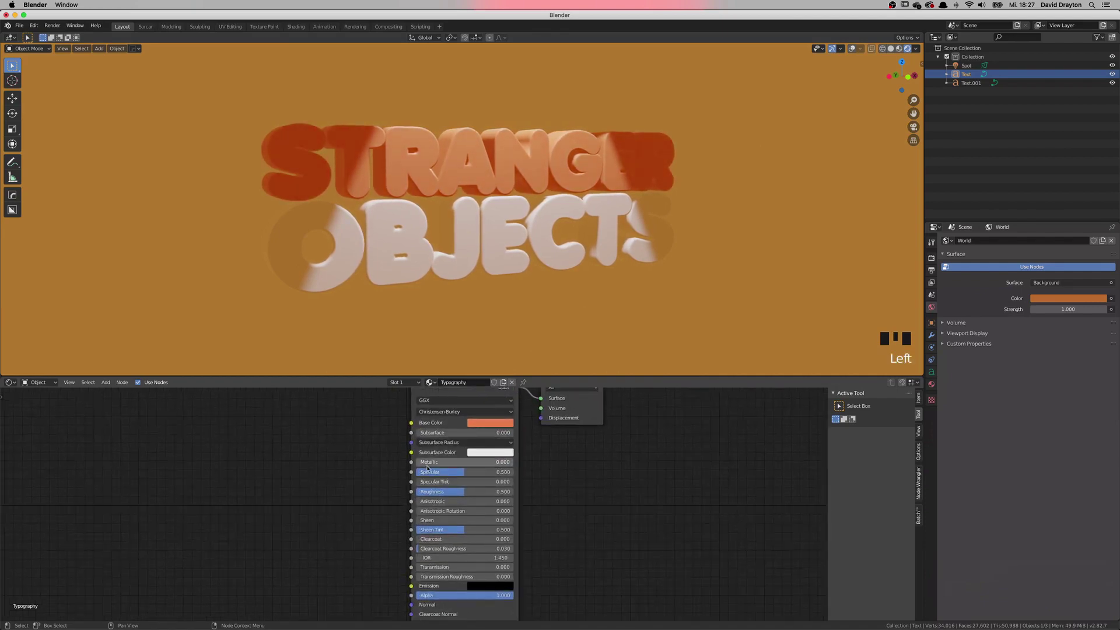
{"action": "left_click_drag", "start_coordinate": [449, 474], "coordinate": [408, 492]}
{"action": "middle_click_drag", "start_coordinate": [443, 303], "coordinate": [502, 280]}
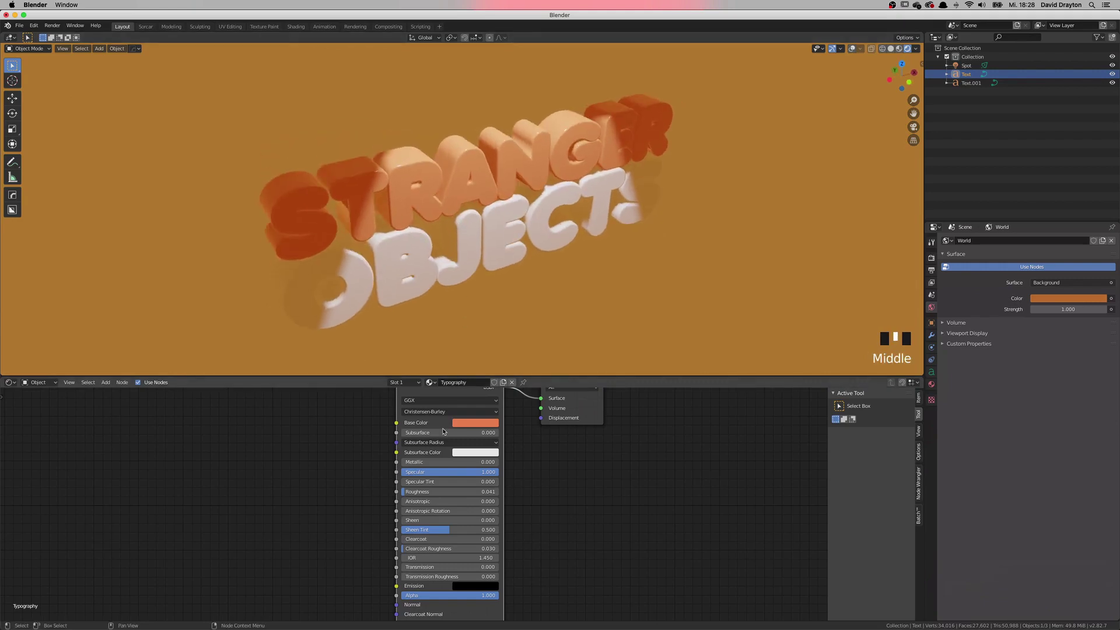
{"action": "left_click_drag", "start_coordinate": [415, 495], "coordinate": [418, 495]}
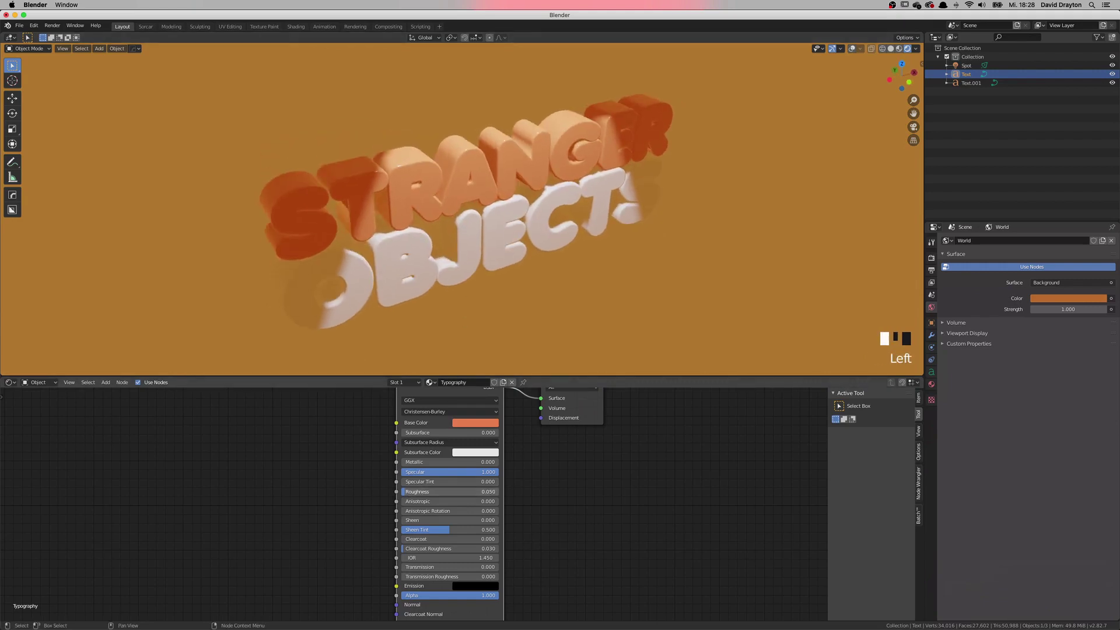
{"action": "middle_click_drag", "start_coordinate": [449, 496], "coordinate": [458, 524]}
{"action": "middle_click_drag", "start_coordinate": [435, 311], "coordinate": [438, 282]}
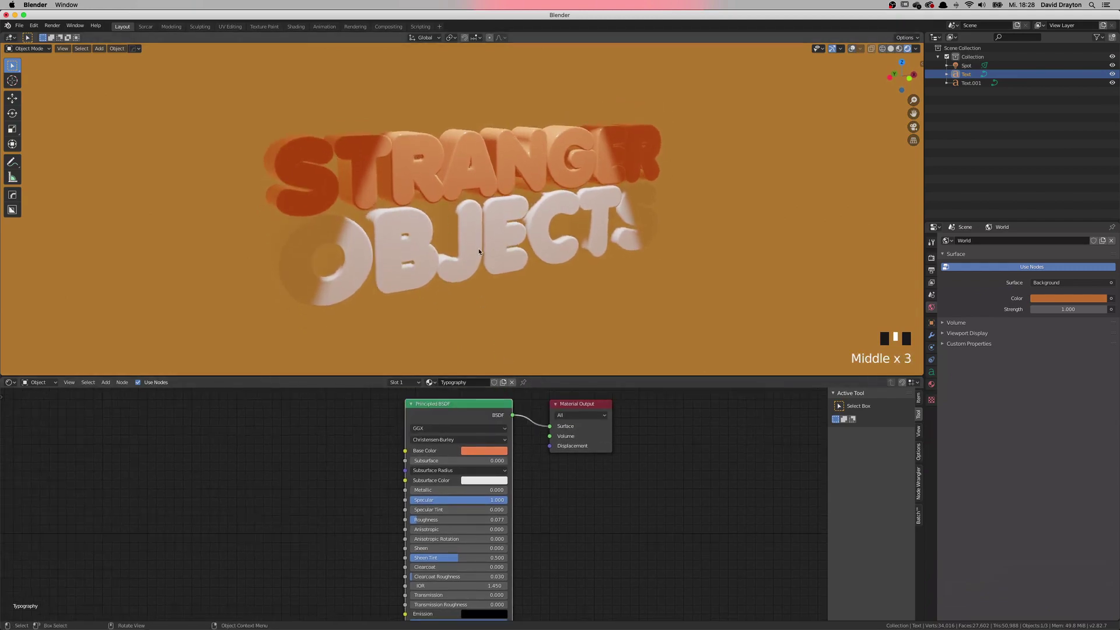
{"action": "left_click", "coordinate": [425, 251]}
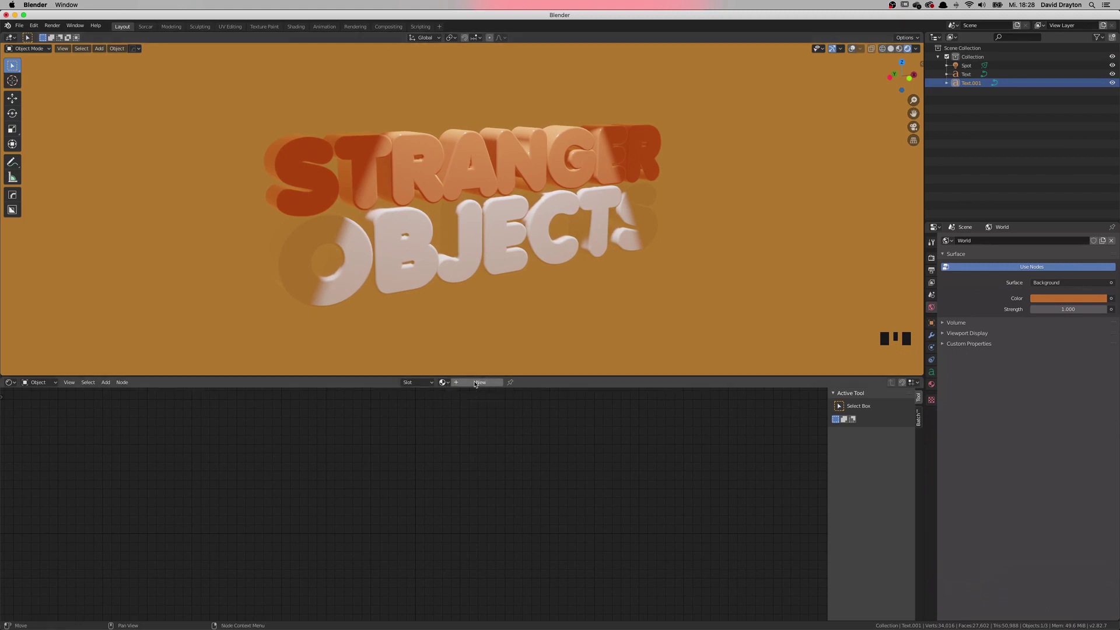
Step: Assign the existing Typography material to the OBJECTS text
{"action": "left_click", "coordinate": [445, 382]}
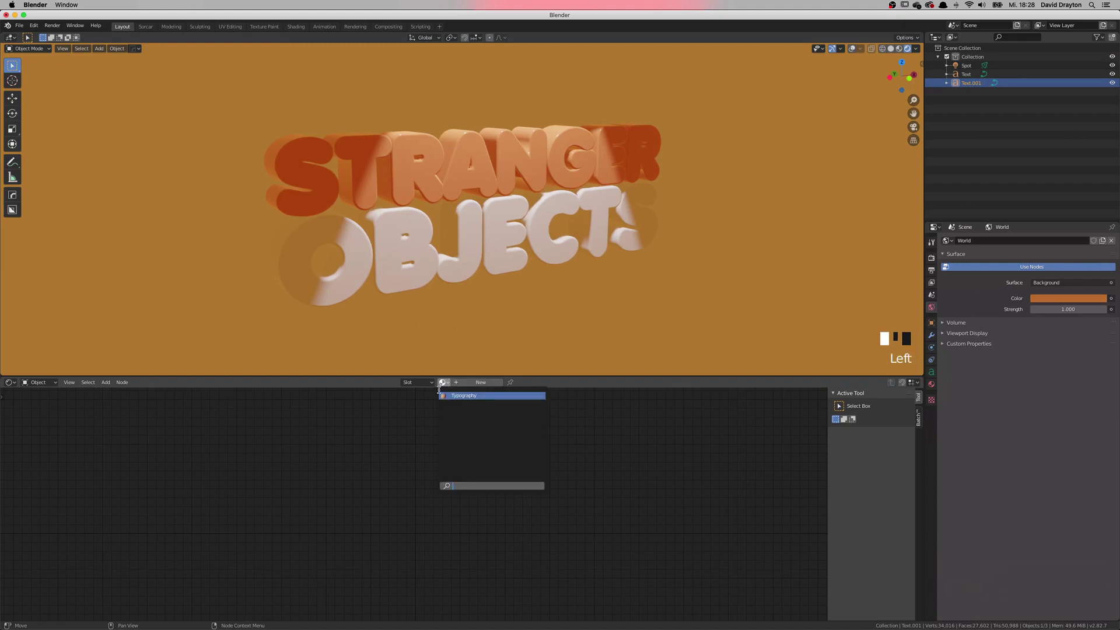
{"action": "left_click", "coordinate": [472, 396]}
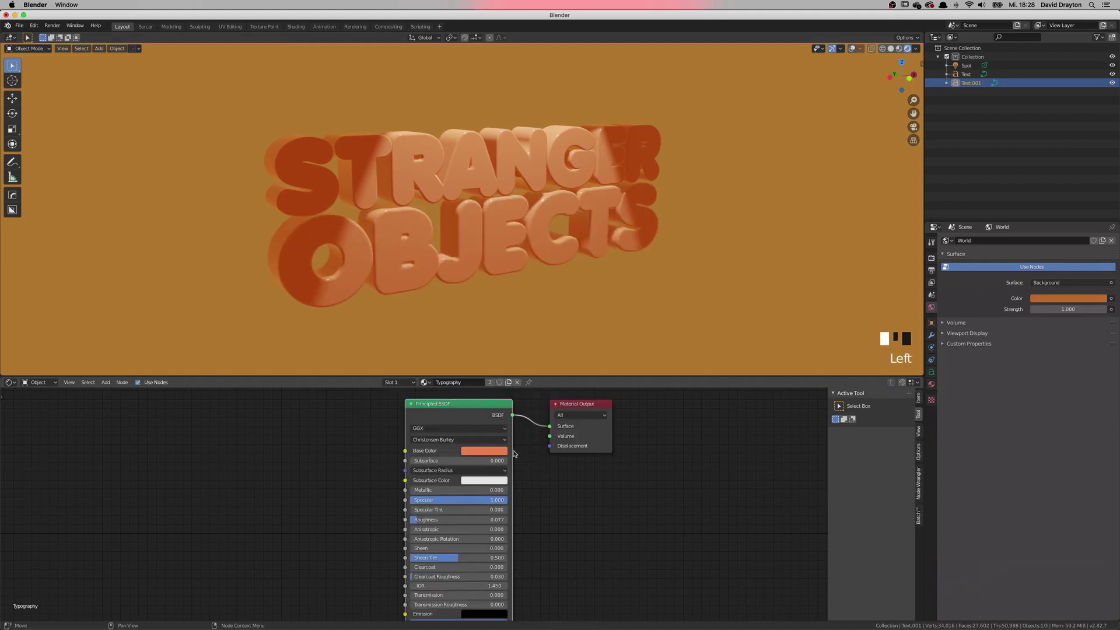
{"action": "middle_click_drag", "start_coordinate": [570, 474], "coordinate": [572, 498]}
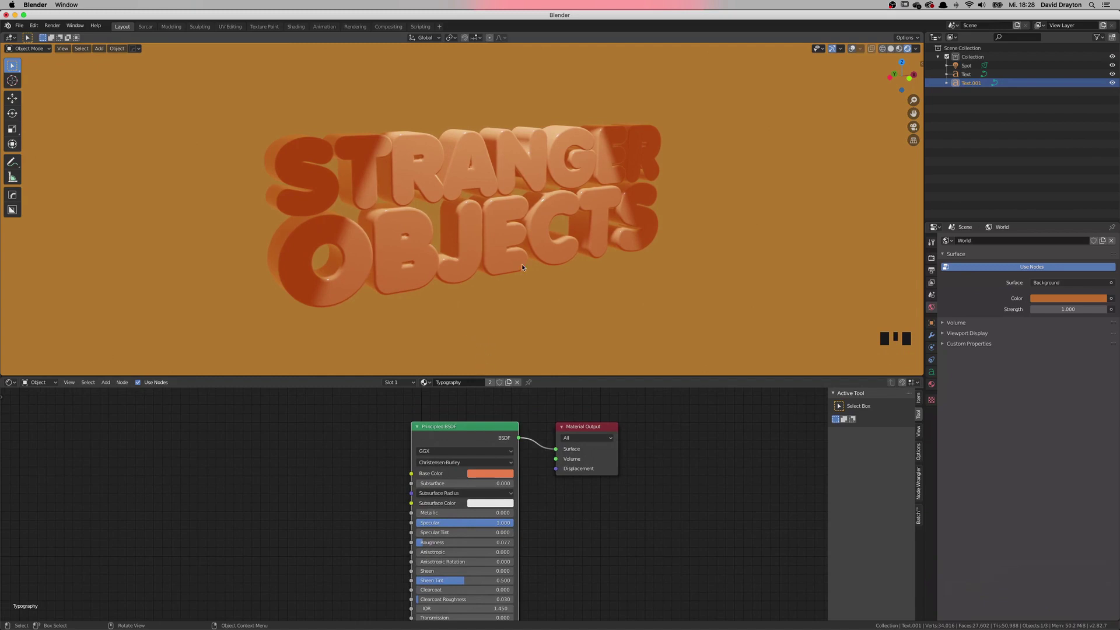
Step: Switch to the right orthographic view in Solid shading to see the lights
{"action": "key", "text": "KP_3"}
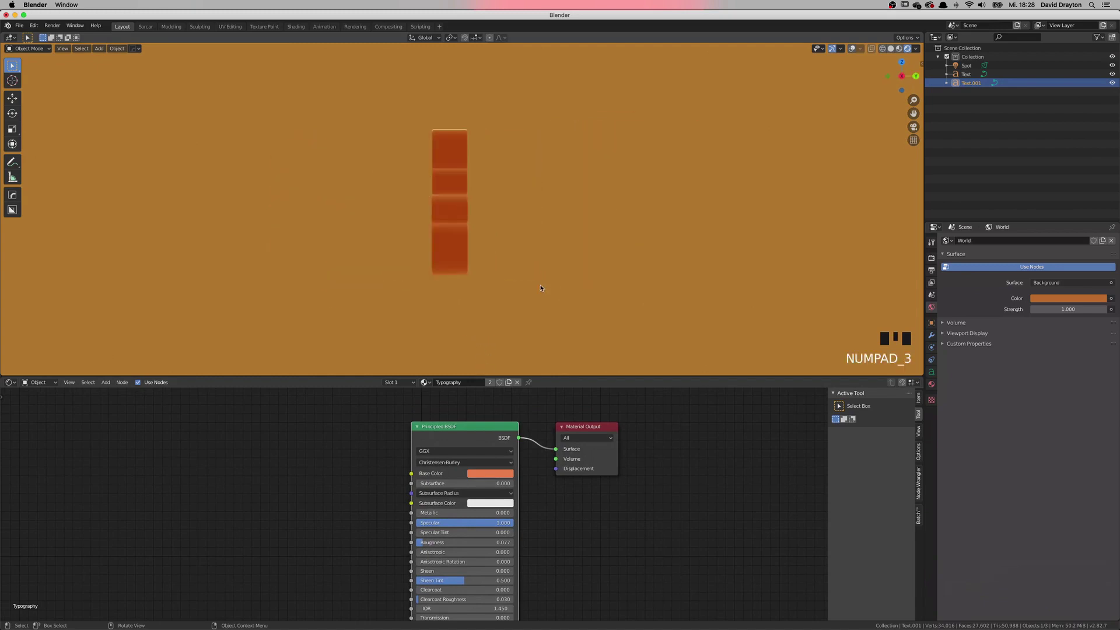
{"action": "scroll", "coordinate": [524, 260], "scroll_direction": "down", "scroll_amount": 4}
{"action": "key", "text": "z"}
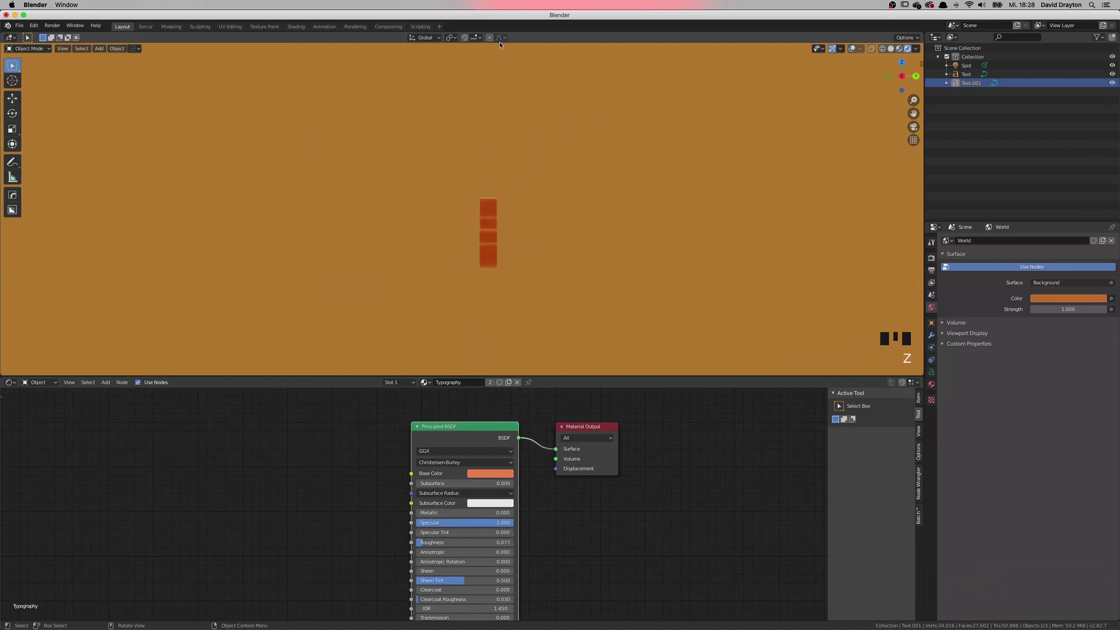
{"action": "key", "text": "z"}
{"action": "left_click", "coordinate": [500, 91]}
{"action": "key", "text": "z"}
{"action": "left_click", "coordinate": [607, 195]}
{"action": "scroll", "coordinate": [580, 212], "scroll_direction": "down", "scroll_amount": 3}
{"action": "middle_click_drag", "start_coordinate": [580, 213], "coordinate": [458, 153], "text": "shift"}
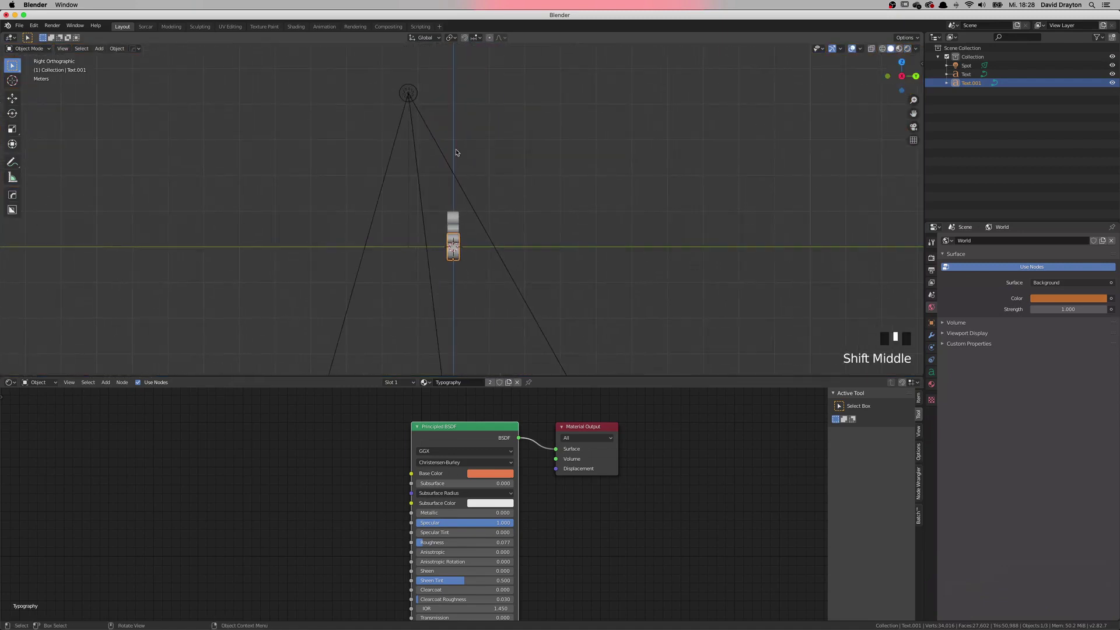
Step: Duplicate the spot light and drop the copy below the text
{"action": "left_click", "coordinate": [415, 99]}
{"action": "key", "text": "shift+d"}
{"action": "left_click", "coordinate": [578, 315]}
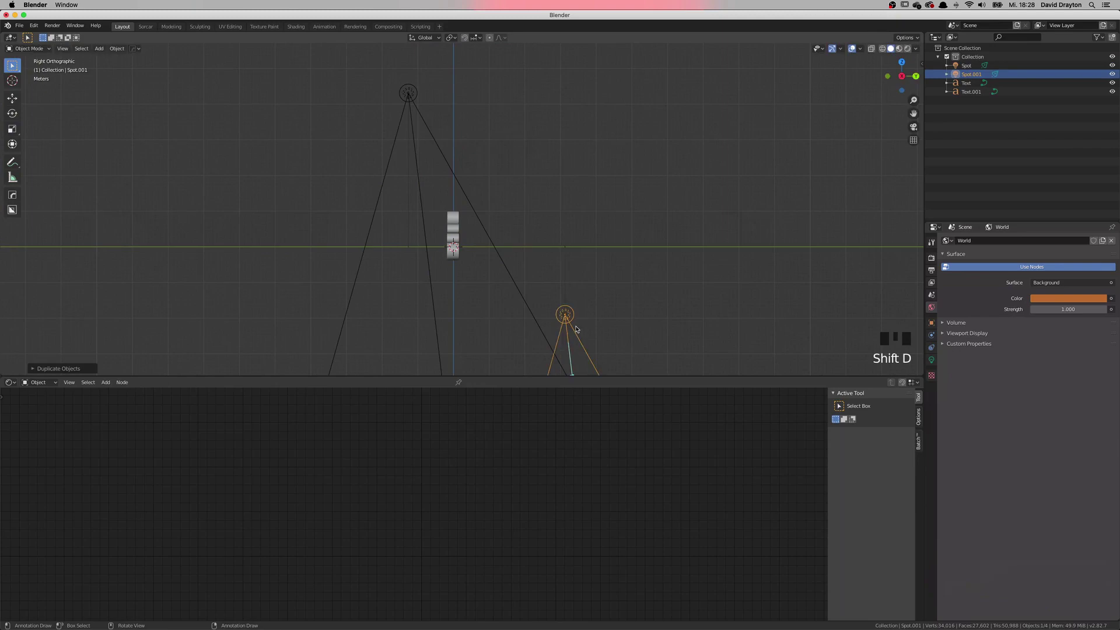
{"action": "middle_click_drag", "start_coordinate": [577, 315], "coordinate": [485, 243], "text": "shift"}
{"action": "scroll", "coordinate": [514, 248], "scroll_direction": "down", "scroll_amount": 3}
Step: Rotate the copied spot to aim upward and position it beneath the text
{"action": "key", "text": "r"}
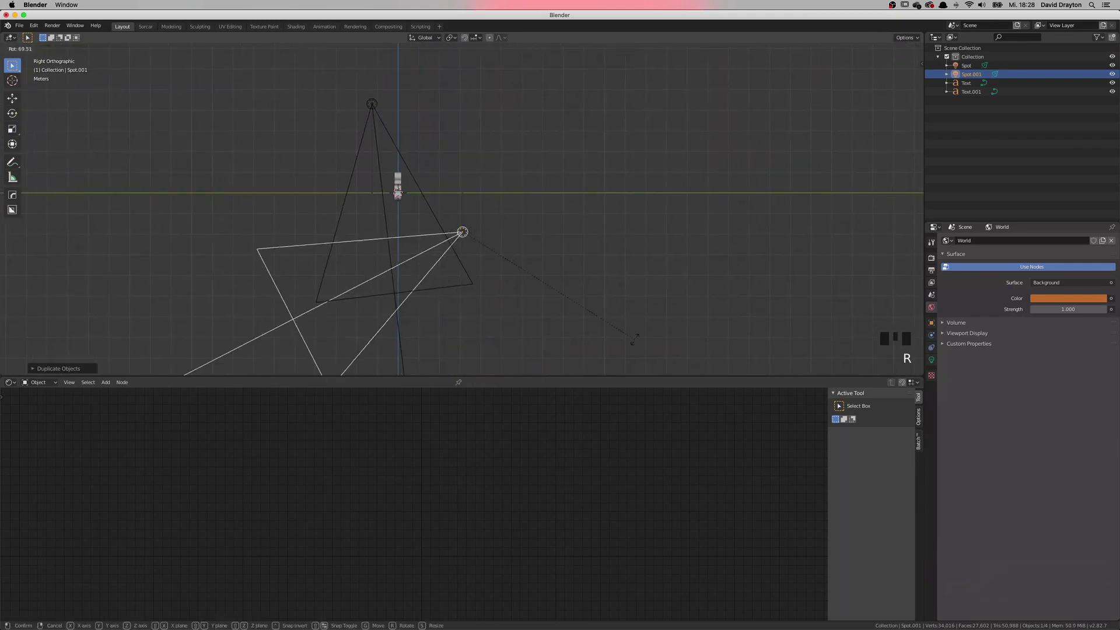
{"action": "left_click", "coordinate": [449, 175]}
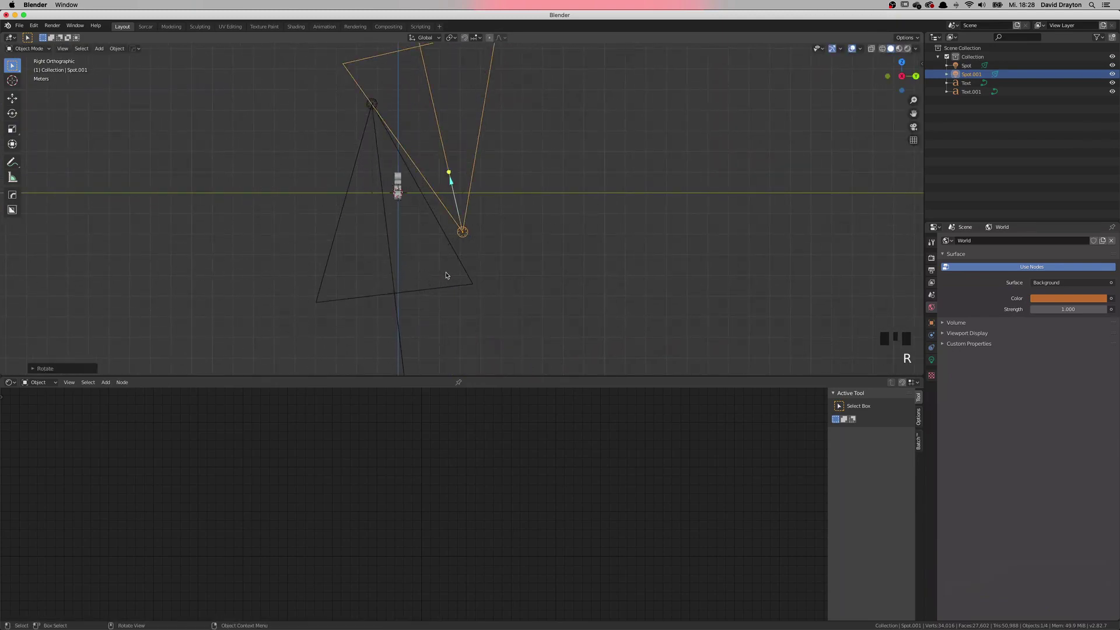
{"action": "key", "text": "r"}
{"action": "left_click", "coordinate": [566, 219]}
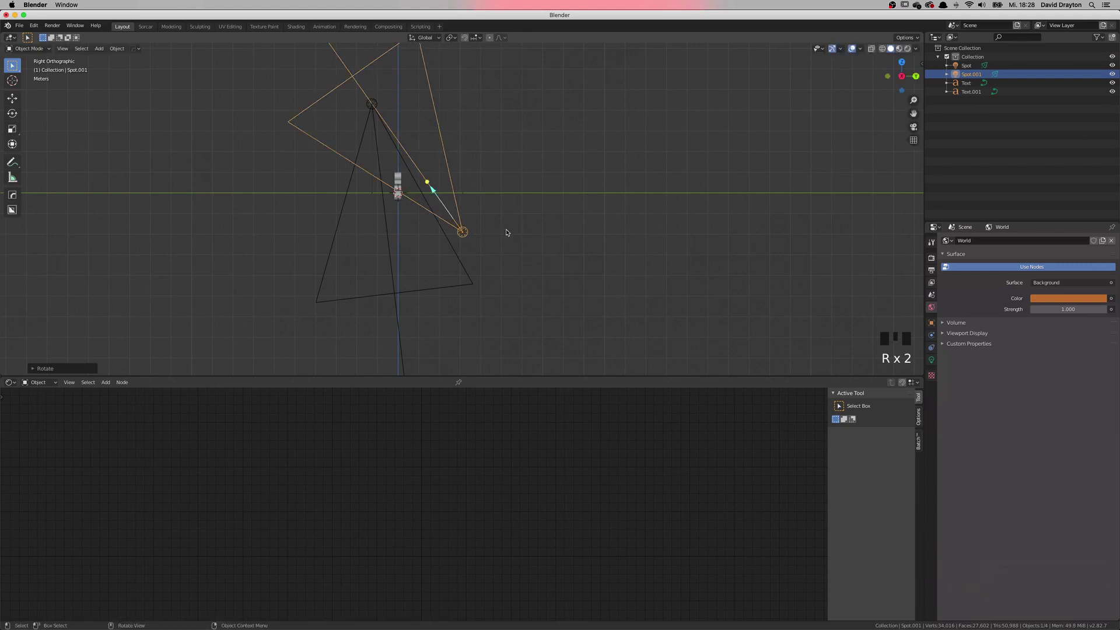
{"action": "key", "text": "r"}
{"action": "left_click", "coordinate": [575, 198]}
{"action": "key", "text": "r"}
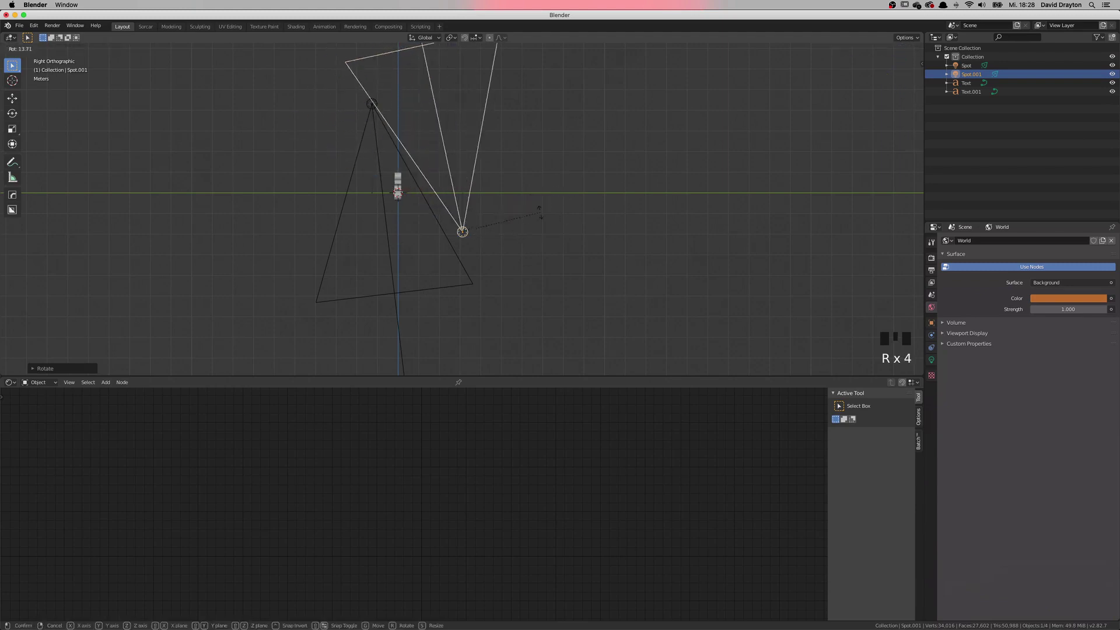
{"action": "key", "text": "g"}
{"action": "left_click", "coordinate": [518, 283]}
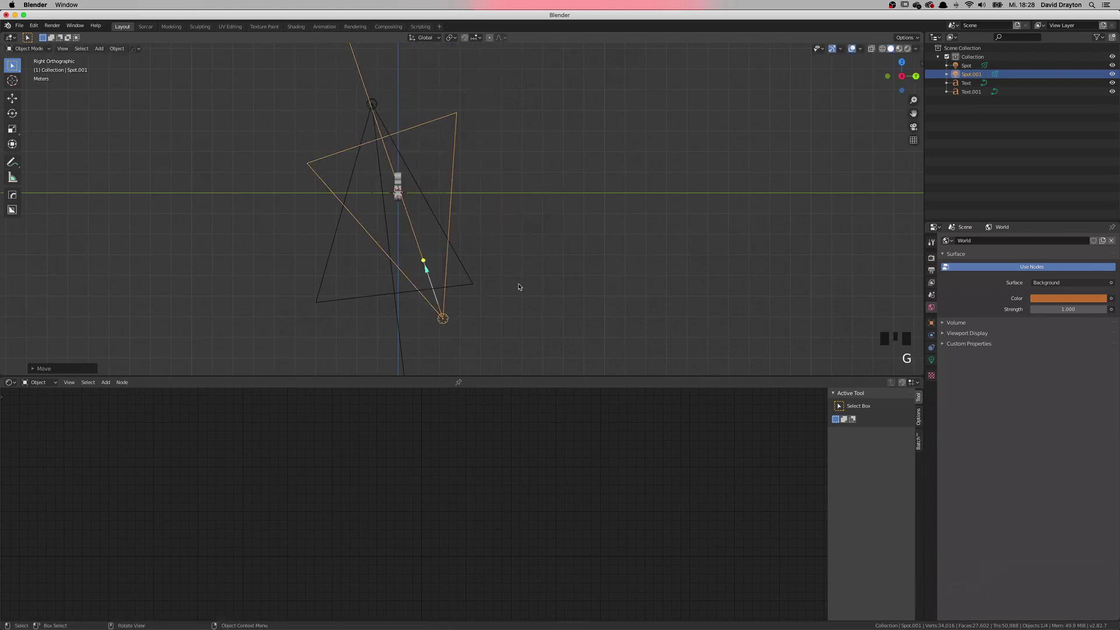
Step: Deselect everything and orbit back into a perspective view of the scene
{"action": "key", "text": "KP_0"}
{"action": "left_click", "coordinate": [418, 210]}
{"action": "middle_click_drag", "start_coordinate": [418, 210], "coordinate": [513, 199]}
{"action": "scroll", "coordinate": [466, 204], "scroll_direction": "up", "scroll_amount": 3}
Step: Switch to Rendered shading and hide the tool shelf
{"action": "key", "text": "z"}
{"action": "left_click", "coordinate": [536, 128]}
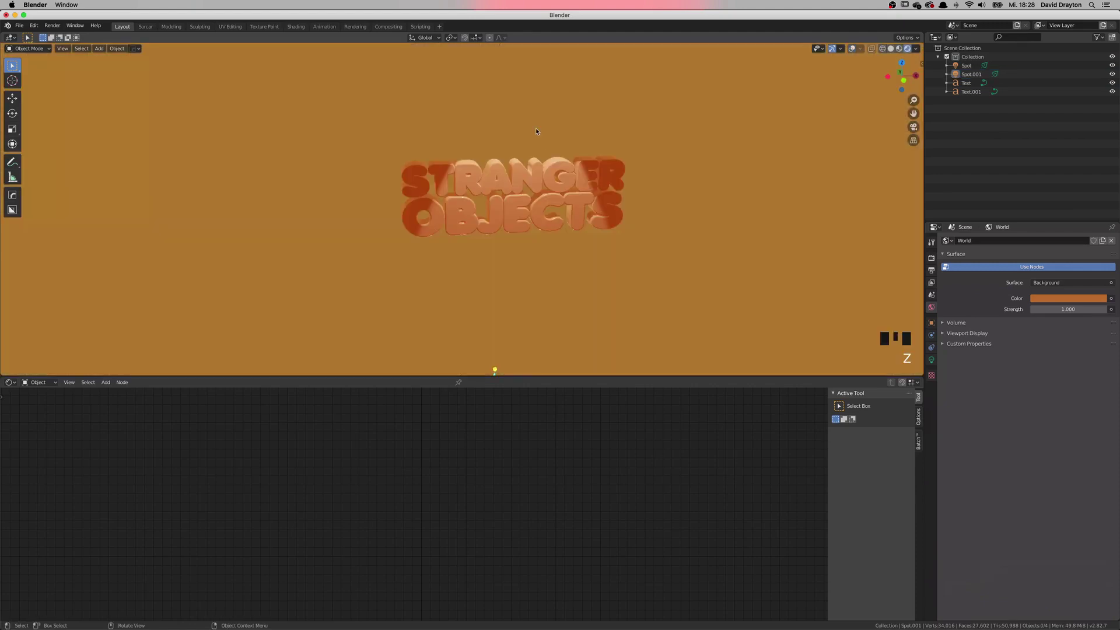
{"action": "mouse_move", "coordinate": [535, 128]}
{"action": "middle_mouse_down", "text": "shift"}
{"action": "mouse_move", "coordinate": [479, 226]}
{"action": "mouse_move", "coordinate": [552, 220]}
{"action": "middle_mouse_up", "text": "shift"}
{"action": "scroll", "coordinate": [478, 226], "scroll_direction": "up", "scroll_amount": 2}
{"action": "scroll", "coordinate": [551, 220], "scroll_direction": "down", "scroll_amount": 1}
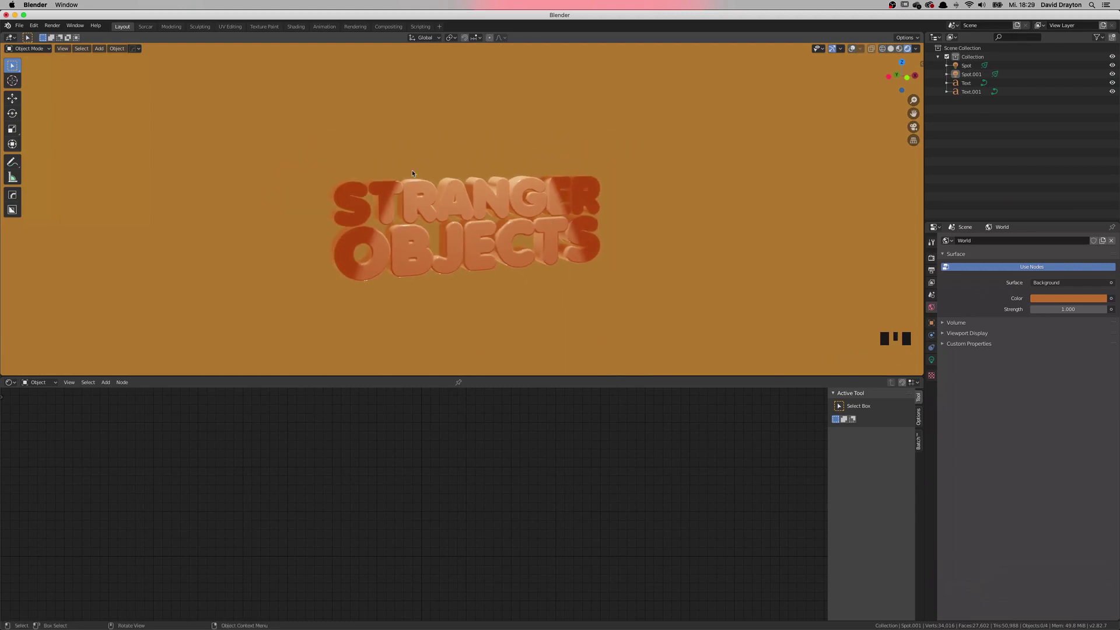
{"action": "key", "text": "t"}
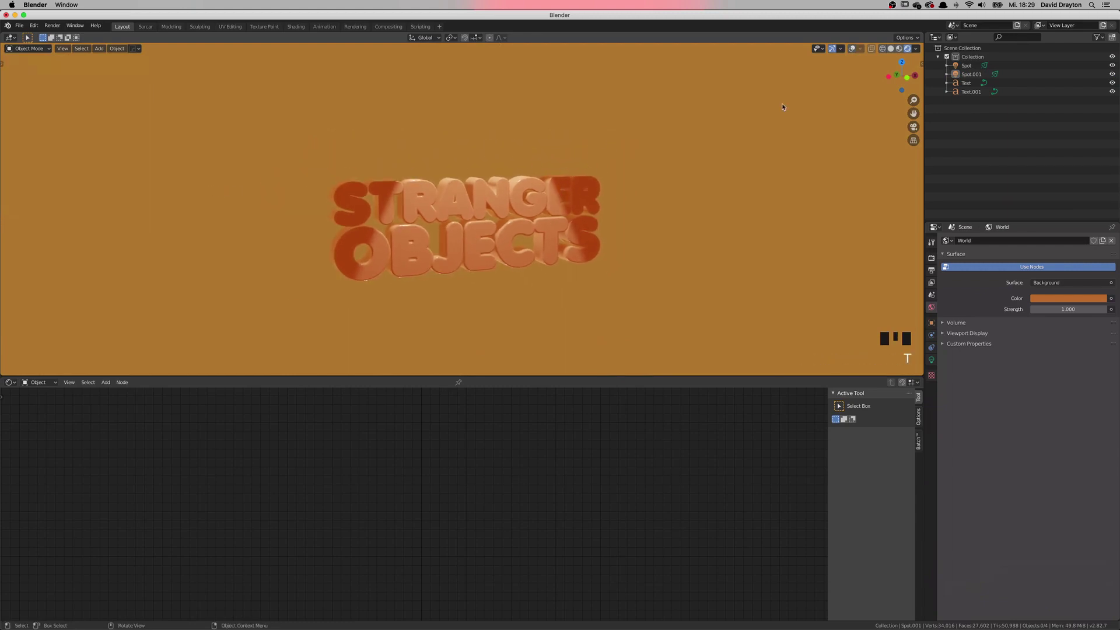
Step: Split off a second side-by-side viewport showing light cones and grid overlays
{"action": "left_click", "coordinate": [924, 31]}
{"action": "left_click", "coordinate": [924, 33]}
{"action": "left_click_drag", "start_coordinate": [920, 33], "coordinate": [455, 82]}
{"action": "scroll", "coordinate": [294, 221], "scroll_direction": "up", "scroll_amount": 2}
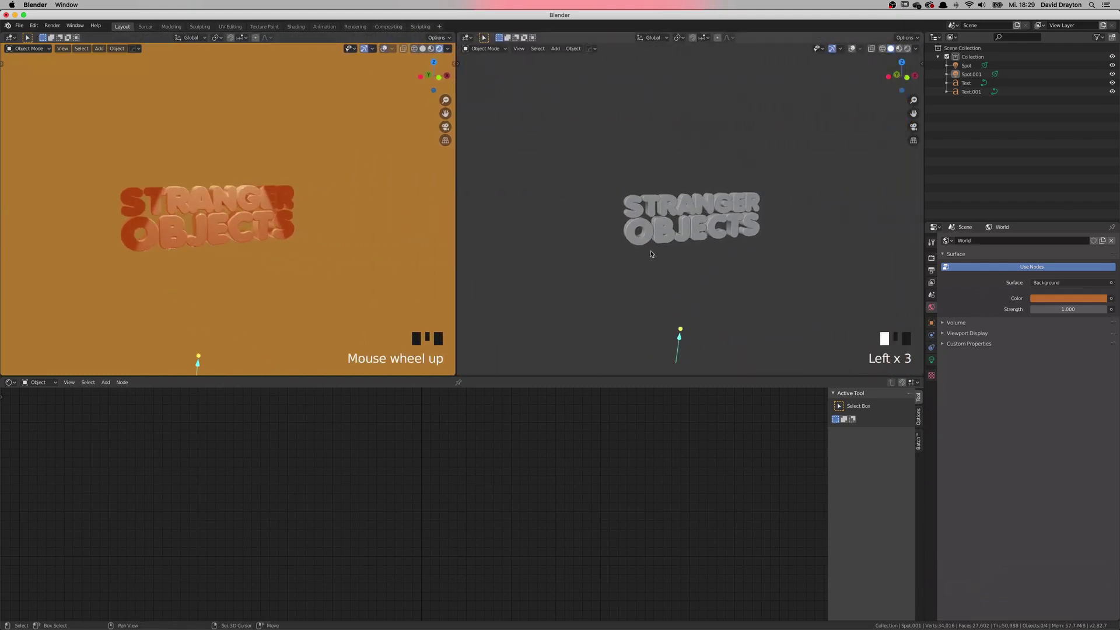
{"action": "middle_click_drag", "start_coordinate": [653, 250], "coordinate": [595, 257], "text": "shift"}
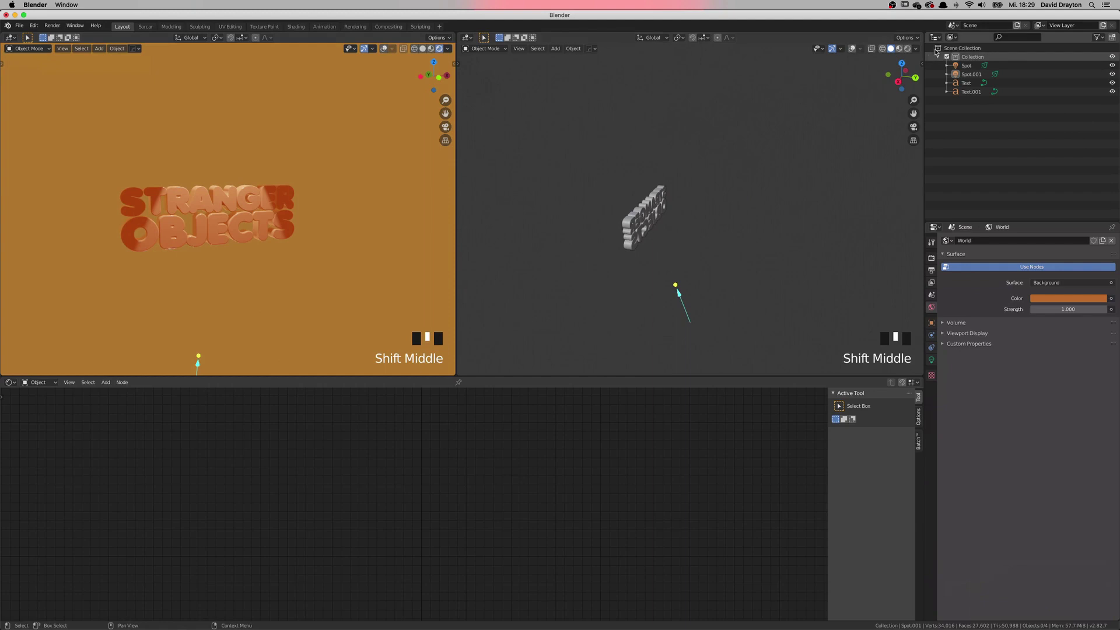
{"action": "left_click", "coordinate": [852, 49]}
{"action": "middle_click_drag", "start_coordinate": [699, 286], "coordinate": [716, 293], "text": "shift"}
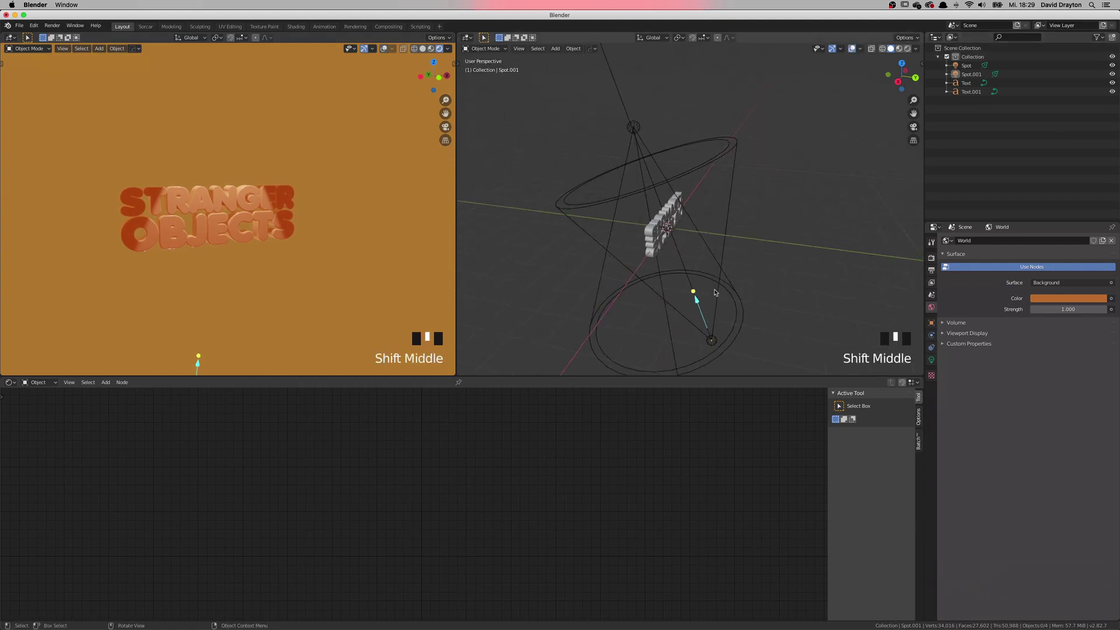
Step: Re-aim the main spot light onto the text by dragging its target
{"action": "left_click", "coordinate": [634, 126]}
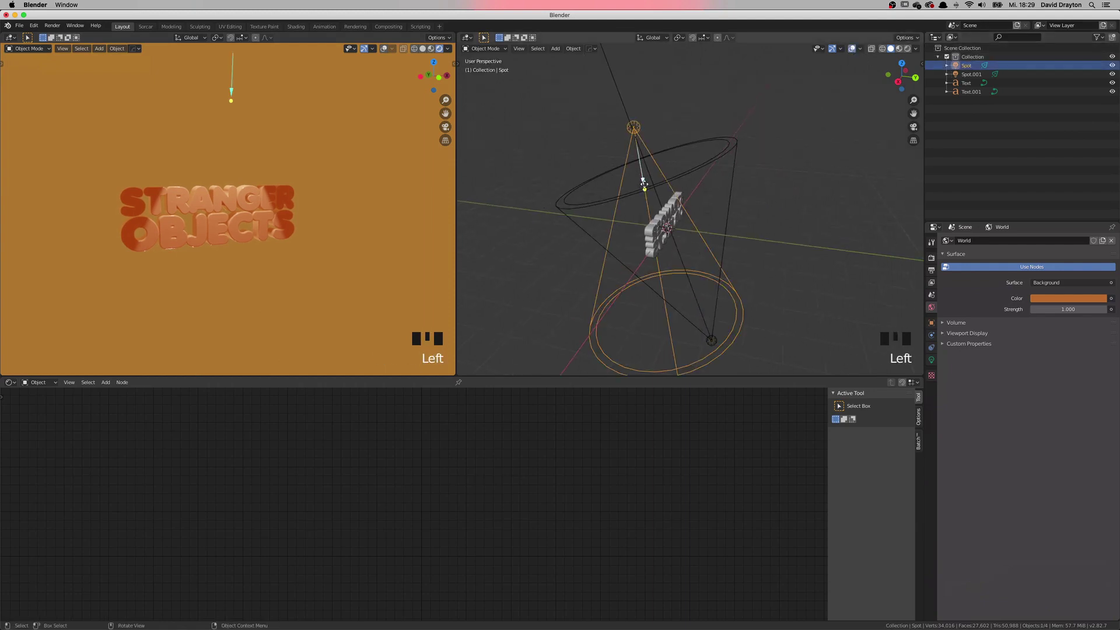
{"action": "double_click", "coordinate": [644, 188]}
{"action": "key", "text": "super+z"}
{"action": "left_click", "coordinate": [738, 311]}
{"action": "left_click", "coordinate": [741, 314]}
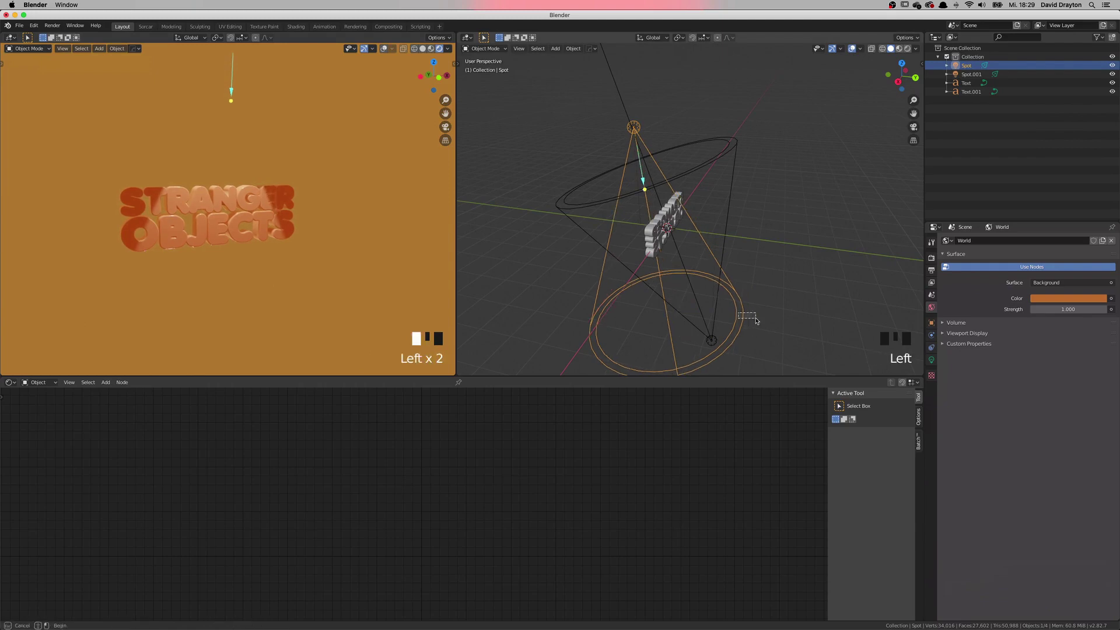
{"action": "left_click", "coordinate": [747, 305]}
{"action": "middle_click_drag", "start_coordinate": [747, 305], "coordinate": [721, 295]}
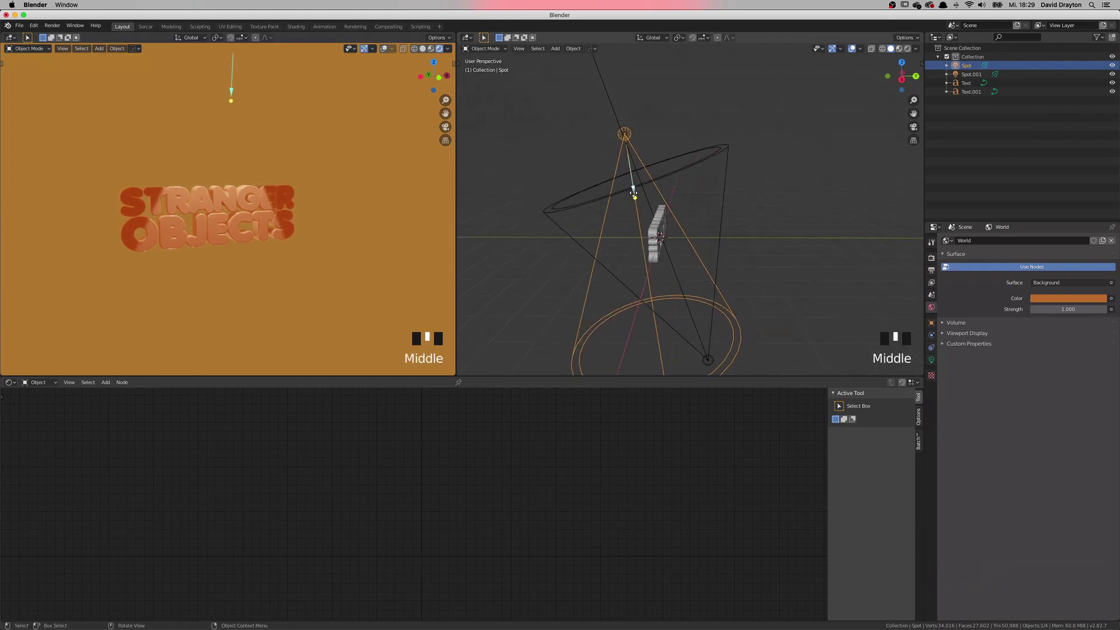
{"action": "left_click_drag", "start_coordinate": [634, 198], "coordinate": [635, 194]}
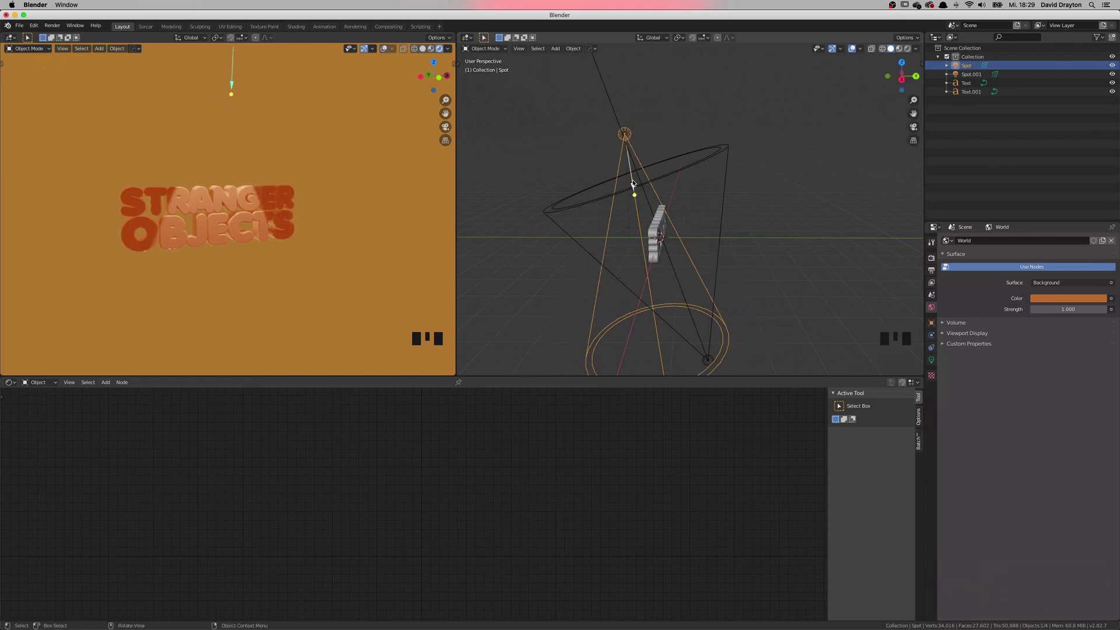
{"action": "left_click_drag", "start_coordinate": [634, 185], "coordinate": [658, 202]}
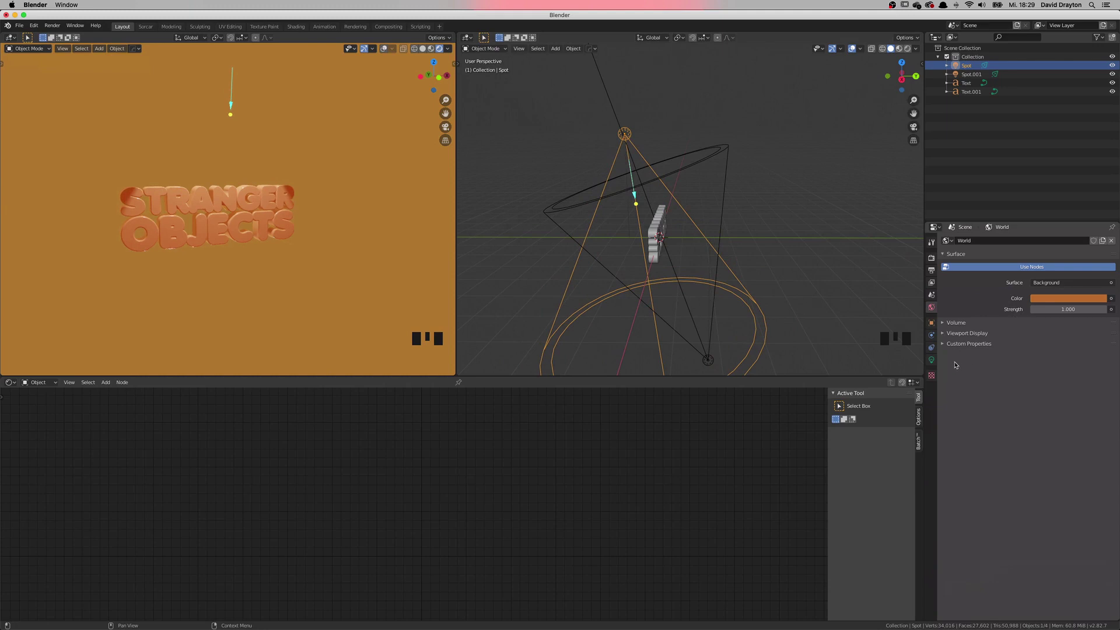
Step: Soften the spot lights' edges: Blend 1.000 on Spot, about 0.72 on Spot.001
{"action": "left_click", "coordinate": [933, 360]}
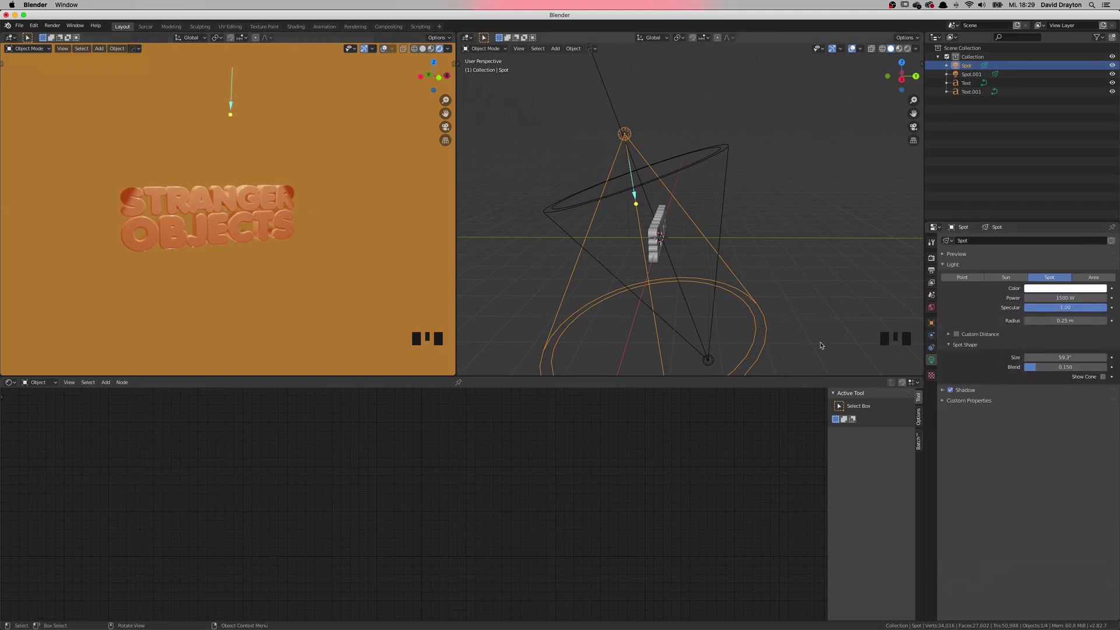
{"action": "left_click", "coordinate": [944, 391]}
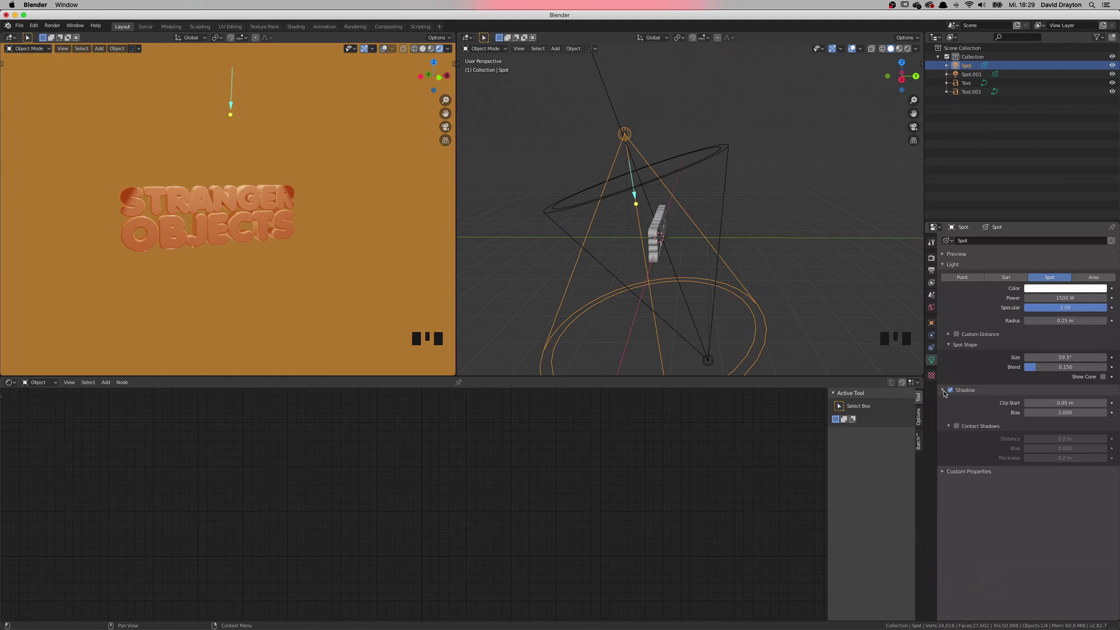
{"action": "mouse_move", "coordinate": [1074, 367]}
{"action": "left_mouse_down"}
{"action": "mouse_move", "coordinate": [1118, 367]}
{"action": "mouse_move", "coordinate": [1049, 367]}
{"action": "mouse_move", "coordinate": [1065, 367]}
{"action": "left_mouse_up"}
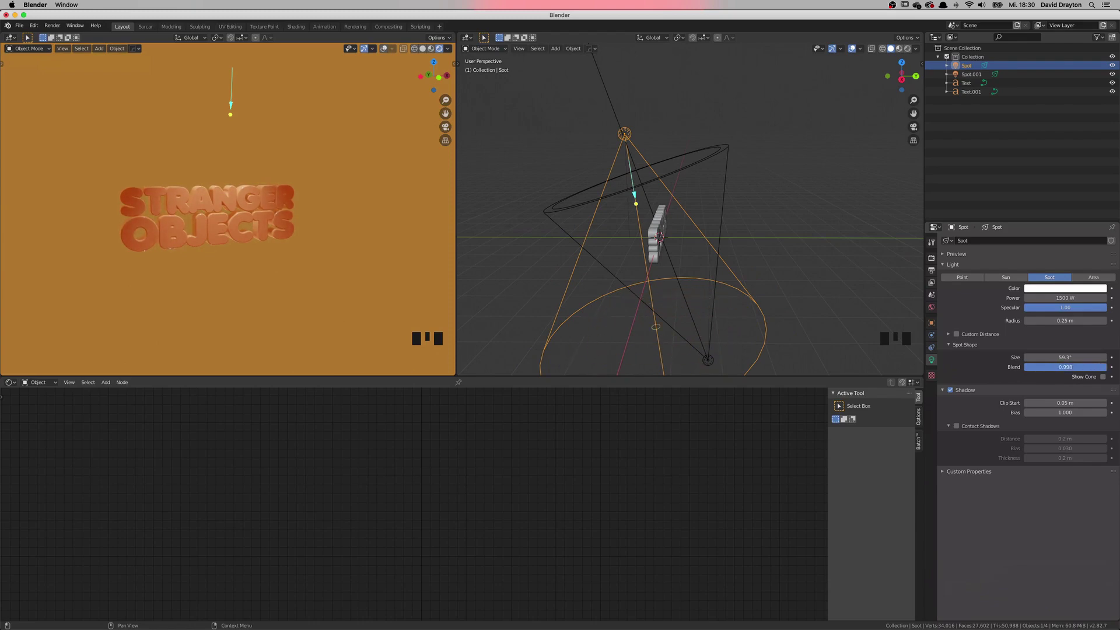
{"action": "left_click", "coordinate": [729, 145]}
{"action": "left_click_drag", "start_coordinate": [1057, 367], "coordinate": [1082, 367]}
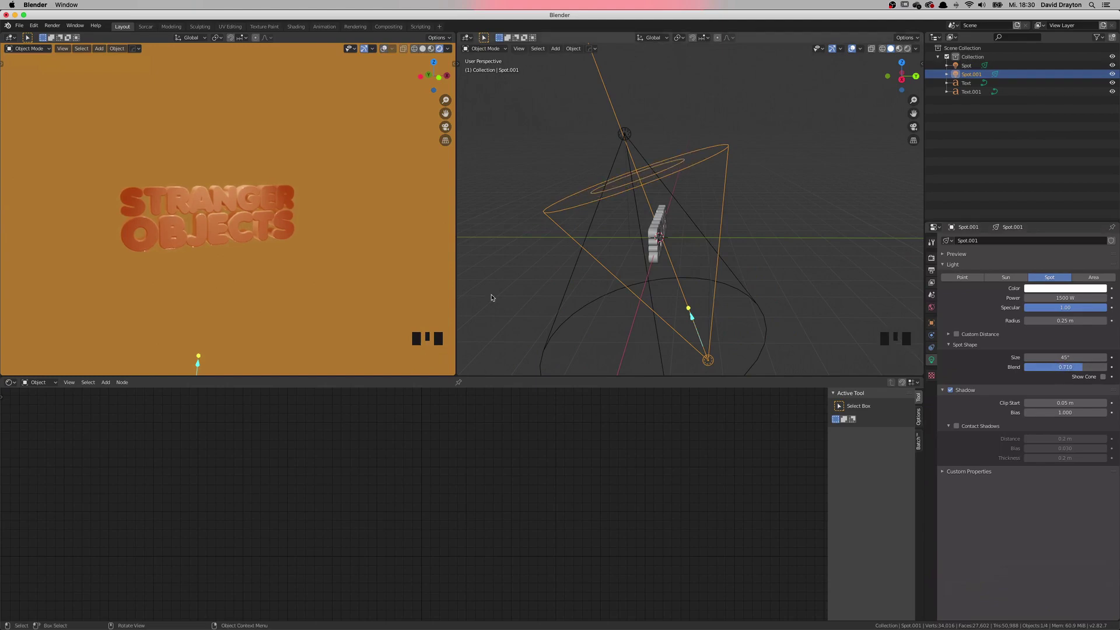
Step: Zoom and reframe the rendered view on the text, then select the text
{"action": "middle_click_drag", "start_coordinate": [273, 226], "coordinate": [253, 233]}
{"action": "scroll", "coordinate": [266, 229], "scroll_direction": "up", "scroll_amount": 2}
{"action": "left_click", "coordinate": [247, 239]}
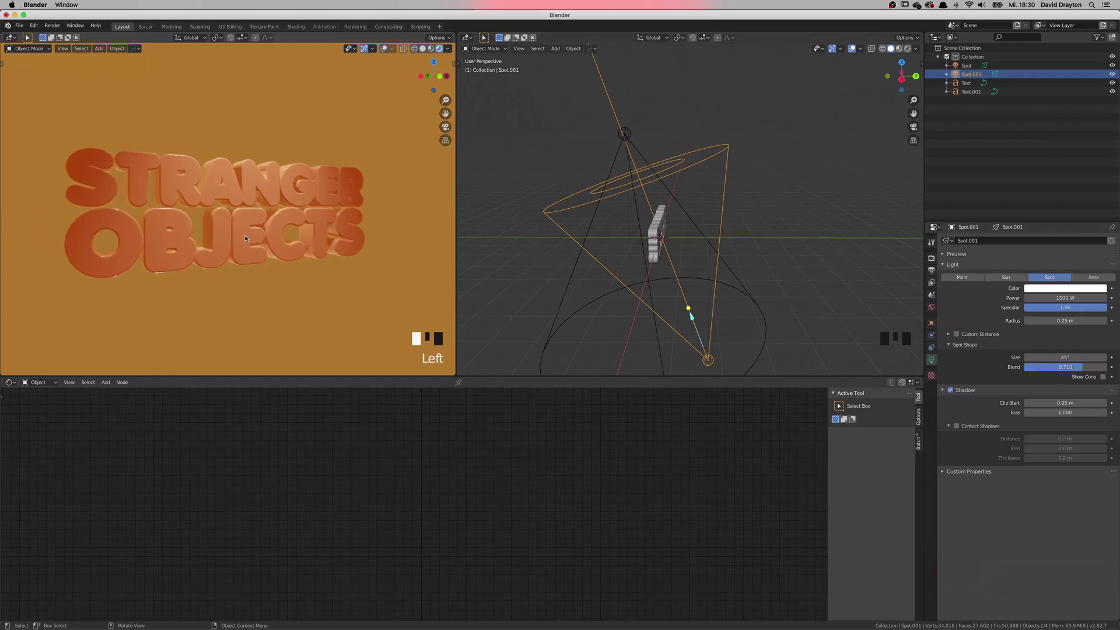
Step: Make the text material's base colour a more saturated orange
{"action": "left_click", "coordinate": [479, 474]}
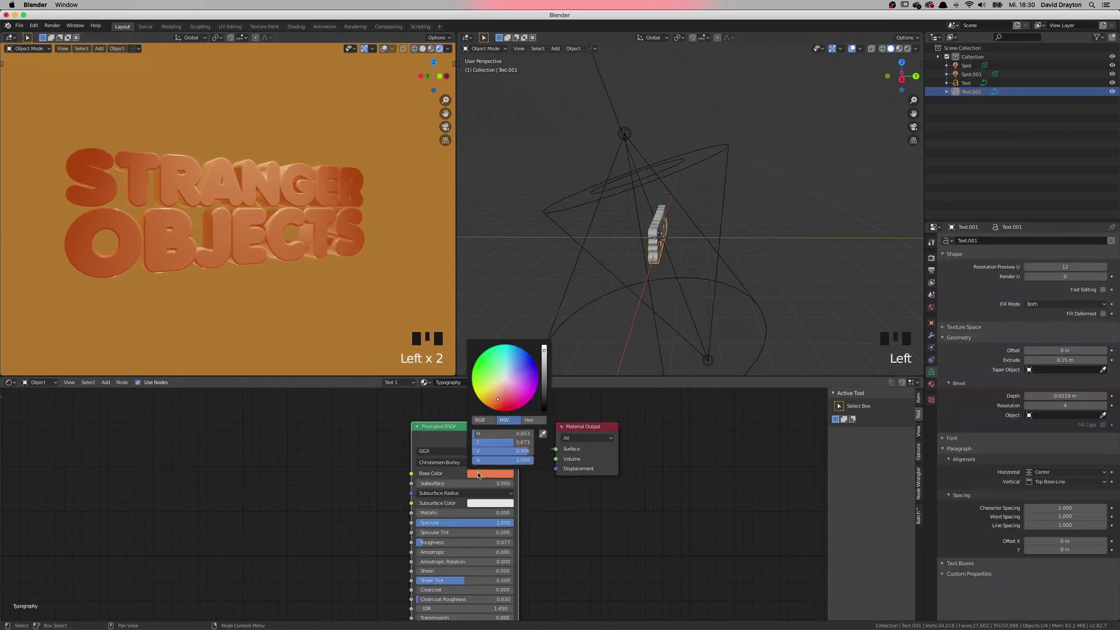
{"action": "left_click", "coordinate": [495, 403]}
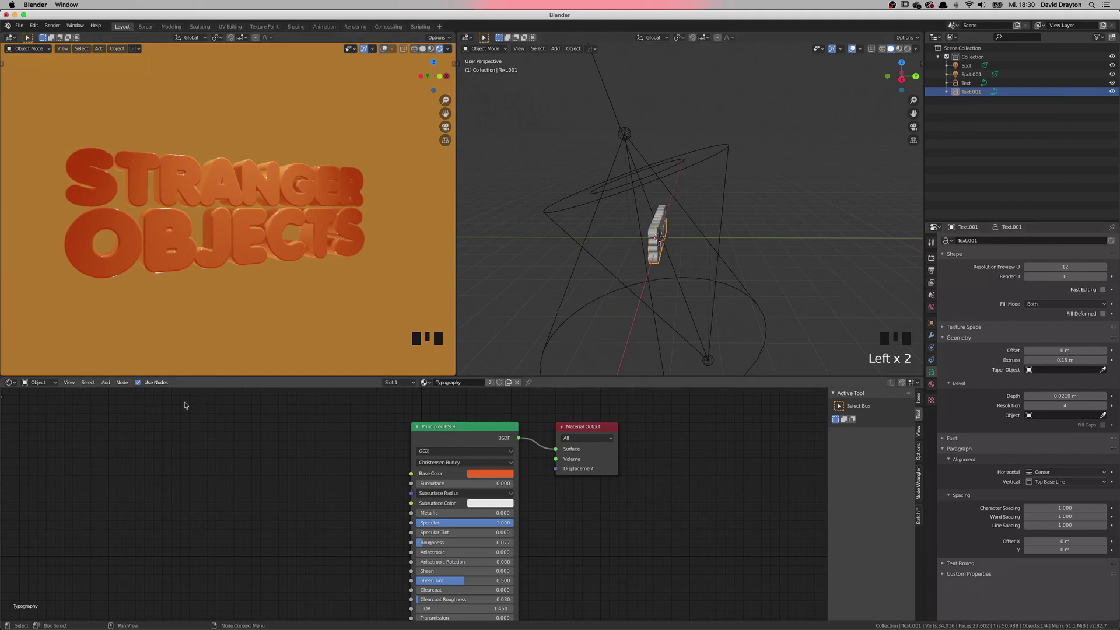
{"action": "left_click", "coordinate": [36, 385]}
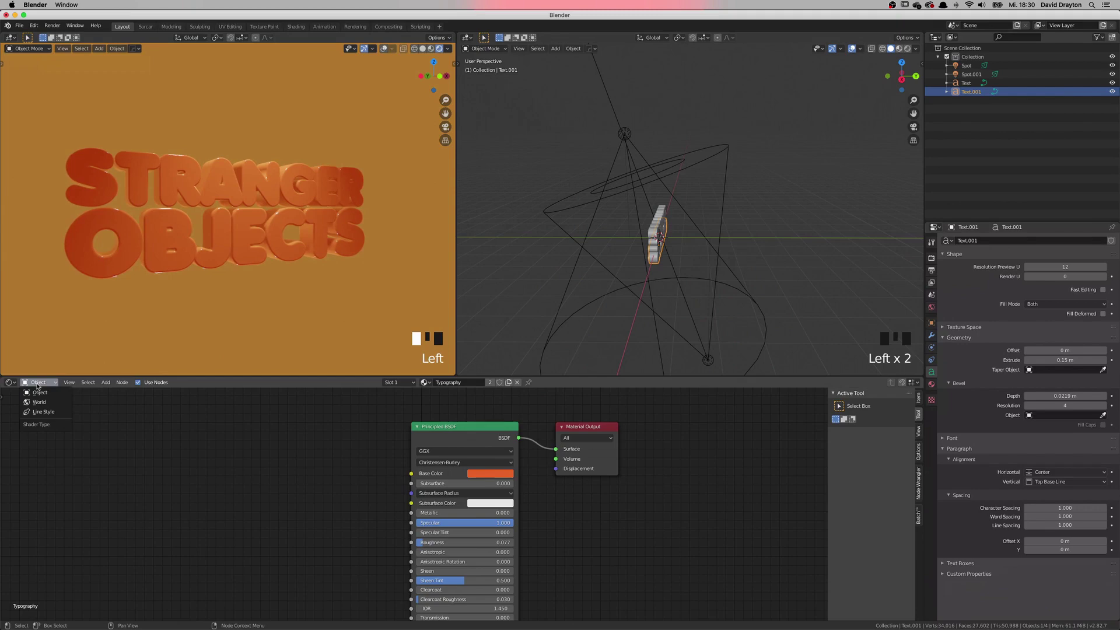
{"action": "left_click", "coordinate": [49, 404]}
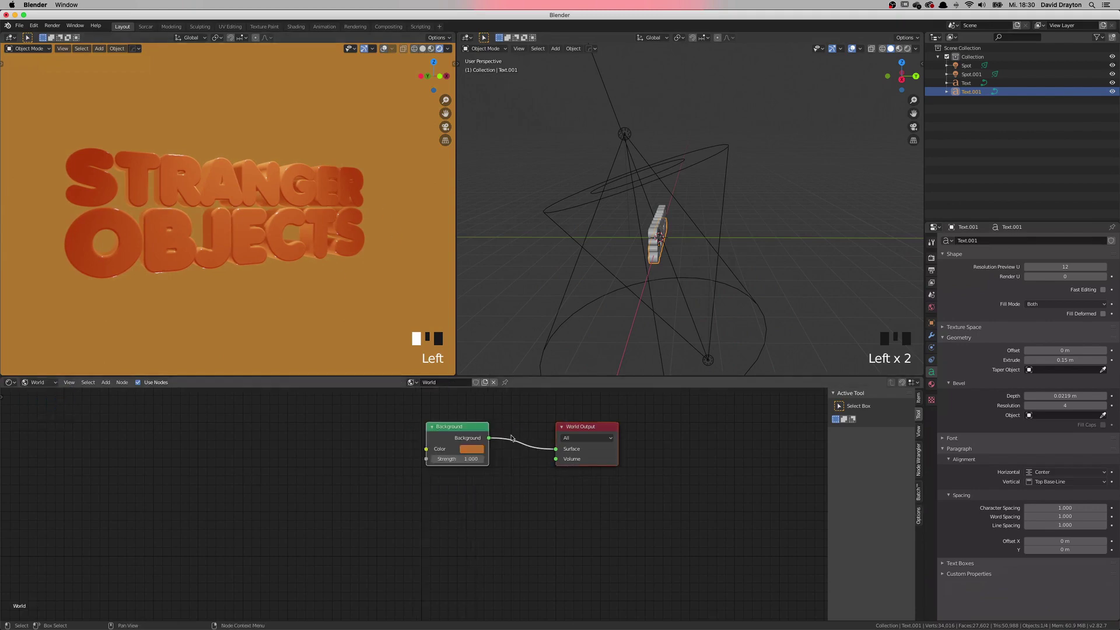
Step: Tune the World background colour to a deeper, darker orange with value about 0.77
{"action": "scroll", "coordinate": [443, 515], "scroll_direction": "up", "scroll_amount": 2}
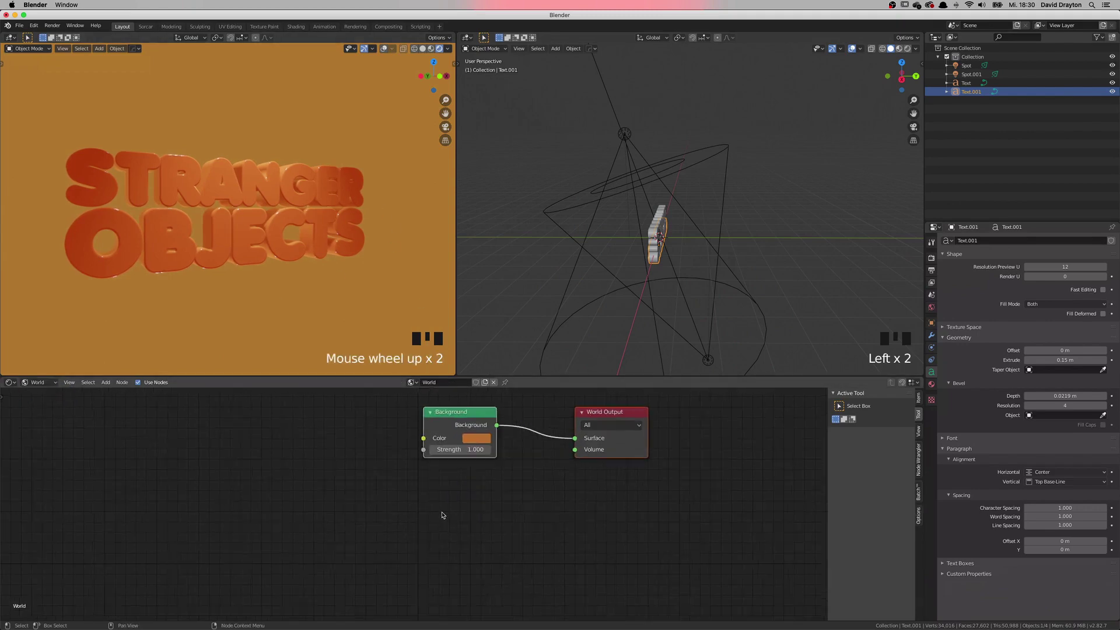
{"action": "left_click", "coordinate": [482, 438]}
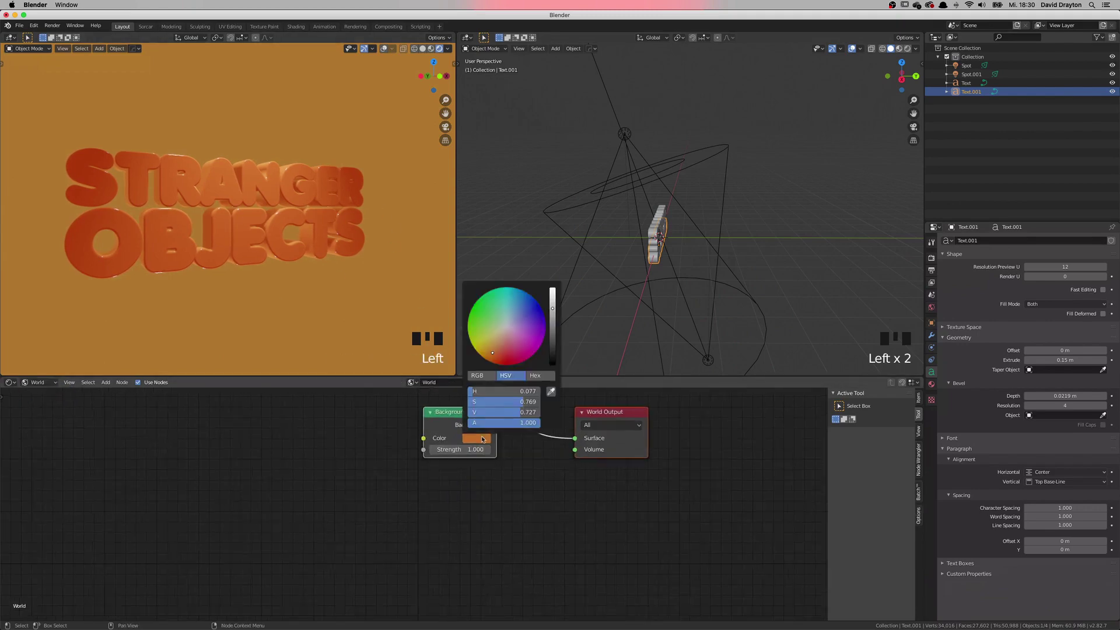
{"action": "left_click", "coordinate": [494, 354]}
{"action": "left_click_drag", "start_coordinate": [489, 357], "coordinate": [490, 353]}
{"action": "left_click_drag", "start_coordinate": [554, 314], "coordinate": [552, 288]}
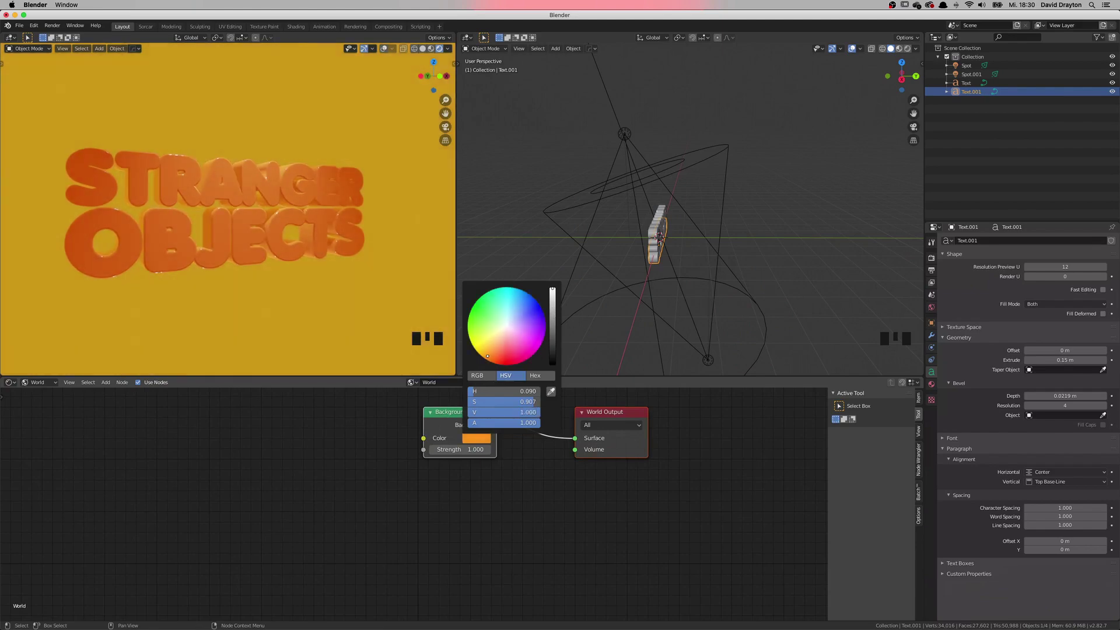
{"action": "left_click_drag", "start_coordinate": [489, 356], "coordinate": [487, 354]}
{"action": "left_click", "coordinate": [551, 295]}
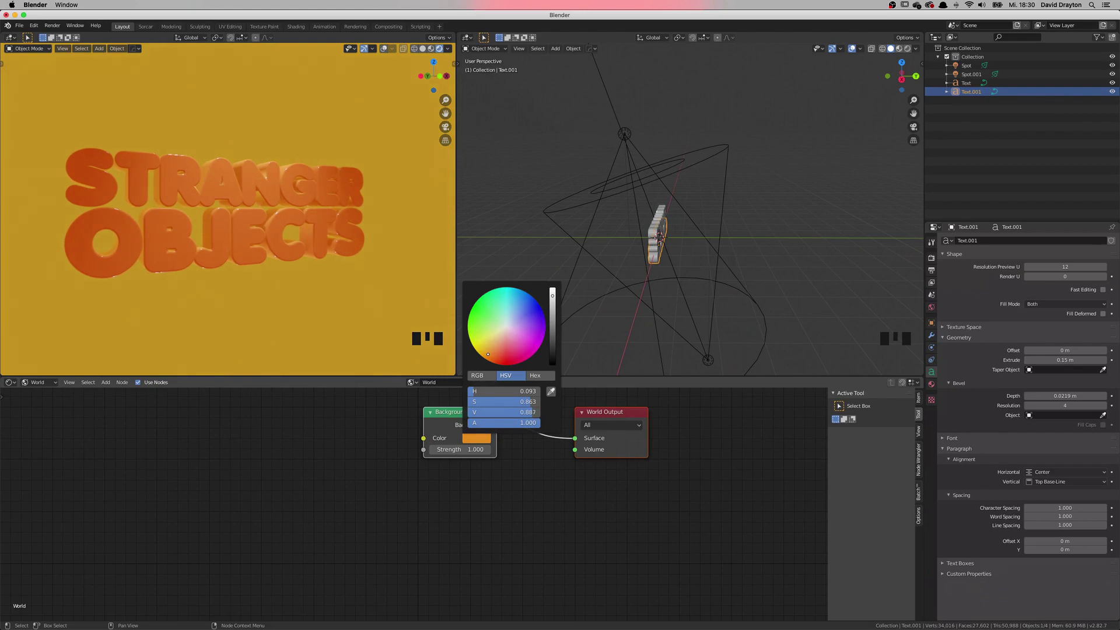
{"action": "left_click", "coordinate": [552, 302]}
{"action": "left_click_drag", "start_coordinate": [487, 354], "coordinate": [488, 357]}
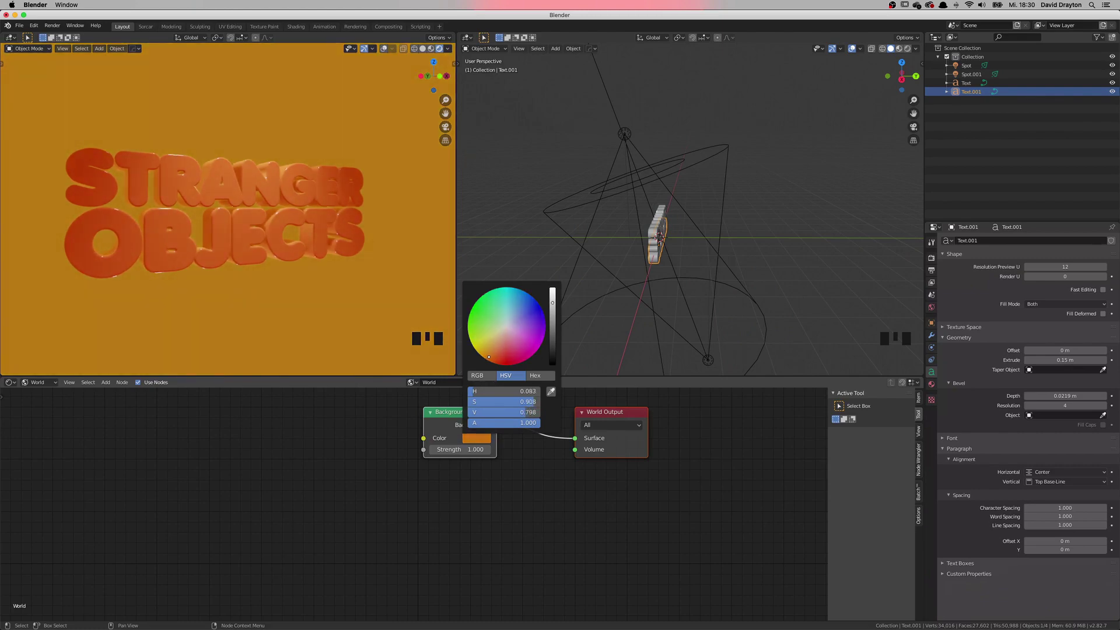
{"action": "left_click", "coordinate": [553, 302]}
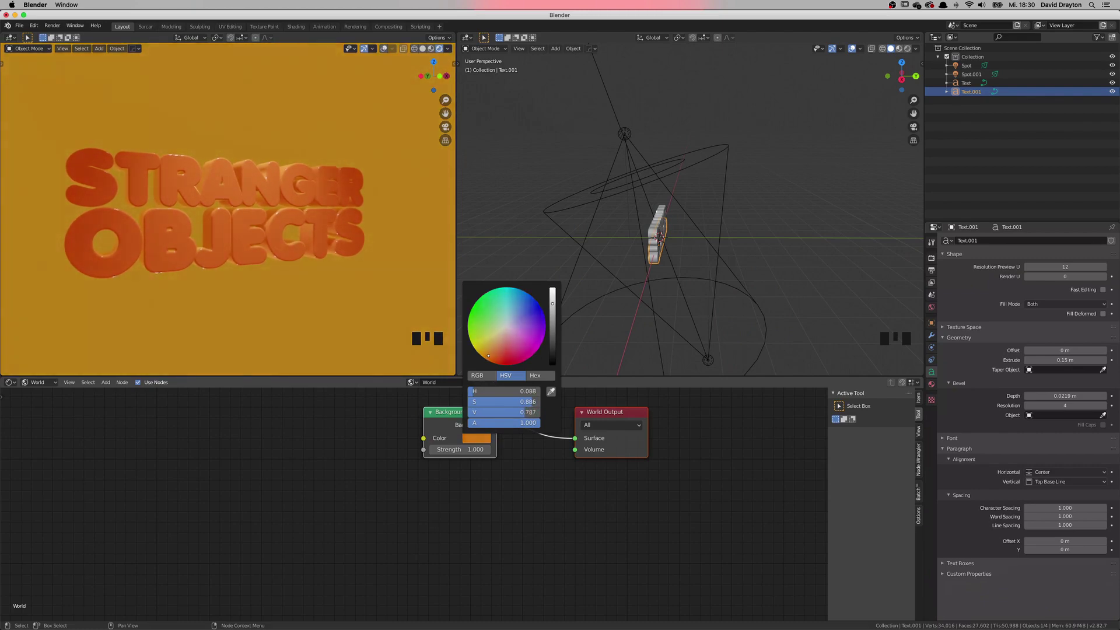
{"action": "left_click", "coordinate": [490, 357]}
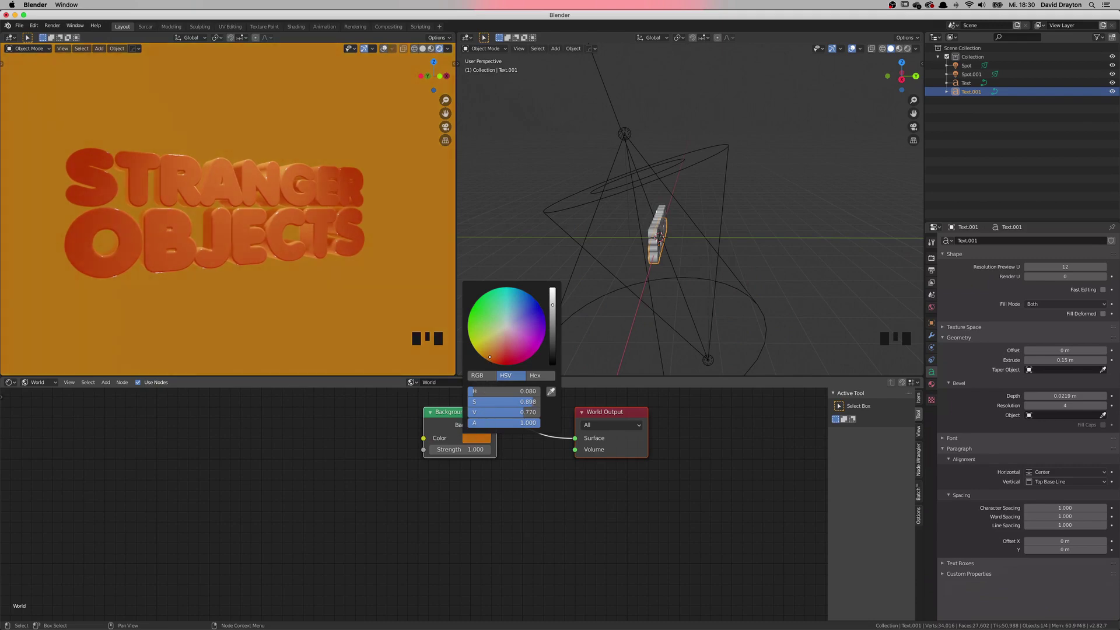
{"action": "left_click", "coordinate": [176, 254]}
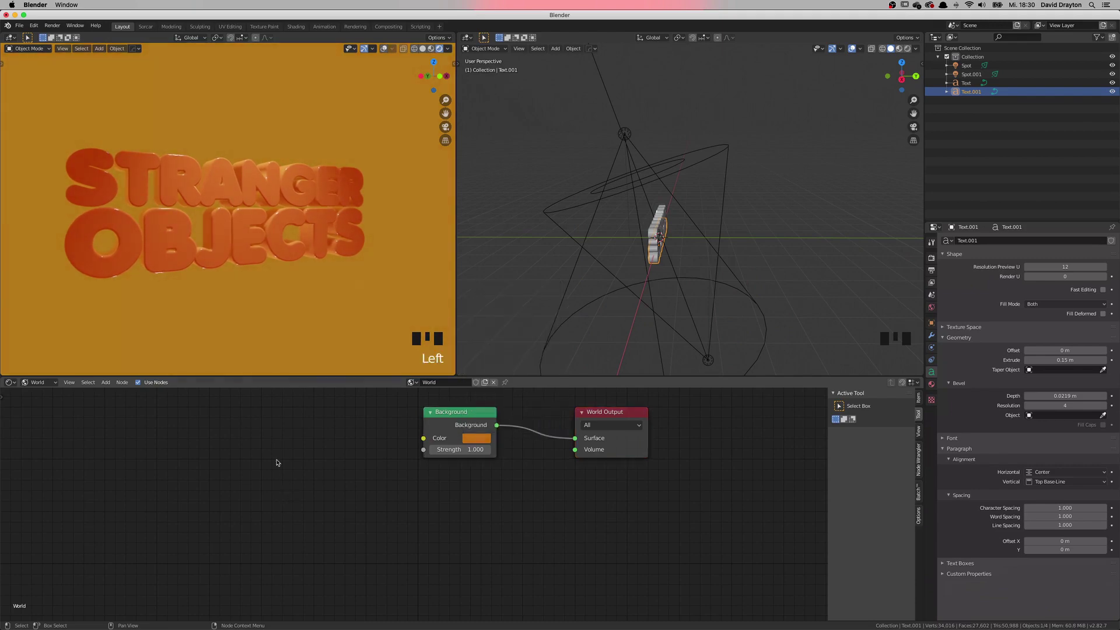
{"action": "left_click", "coordinate": [177, 253]}
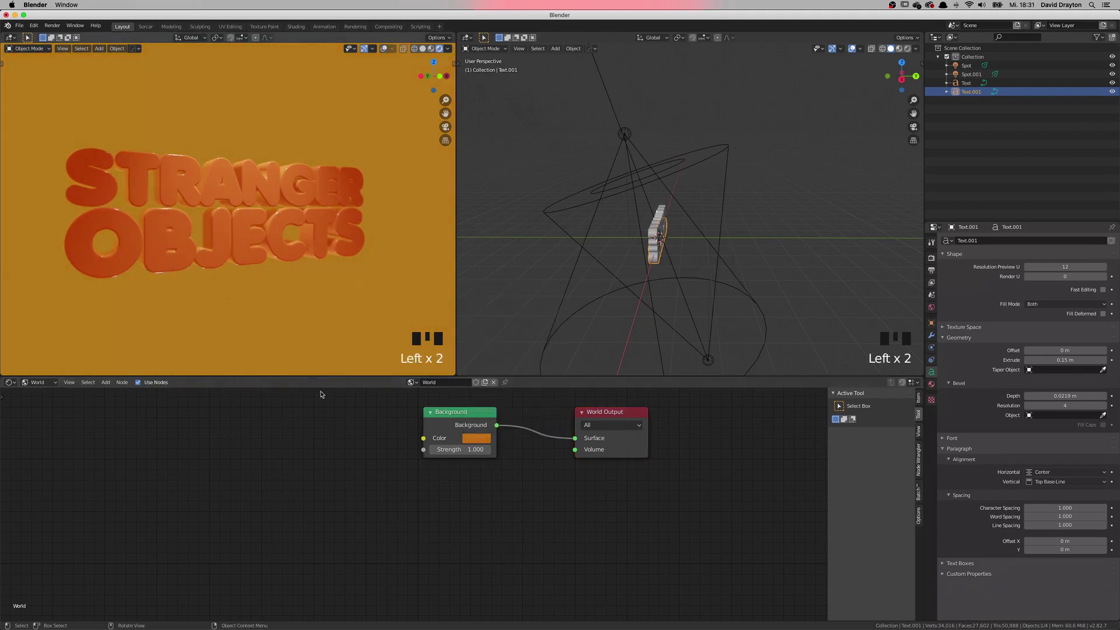
Step: Back in the text material's nodes, make the subsurface colour salmon
{"action": "left_click", "coordinate": [36, 382]}
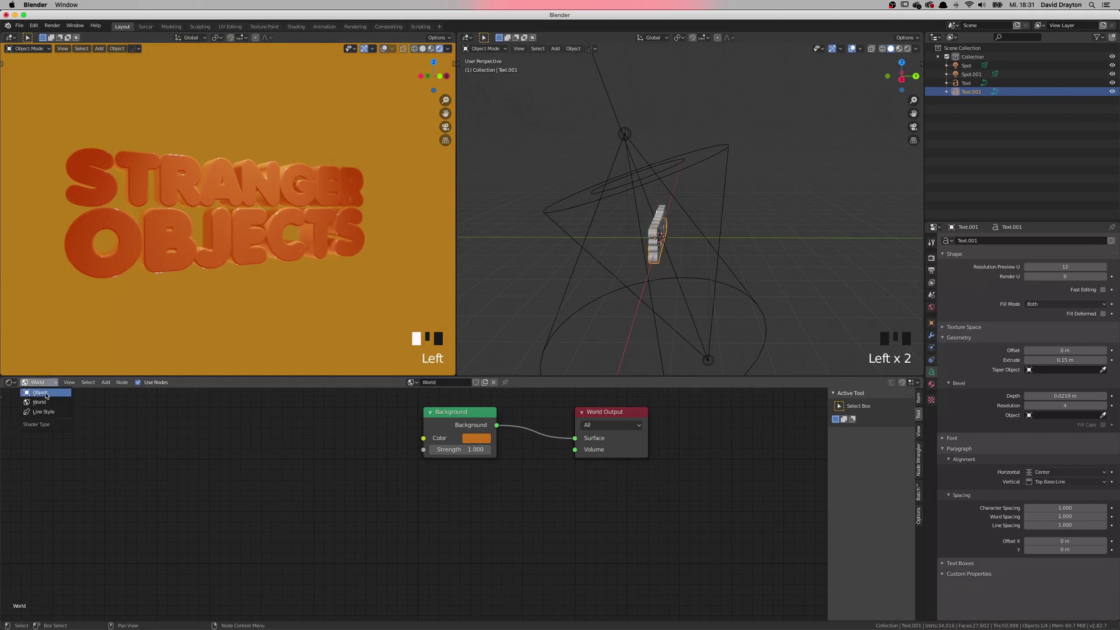
{"action": "left_click", "coordinate": [49, 395]}
{"action": "middle_click_drag", "start_coordinate": [274, 471], "coordinate": [264, 467]}
{"action": "left_click", "coordinate": [500, 497]}
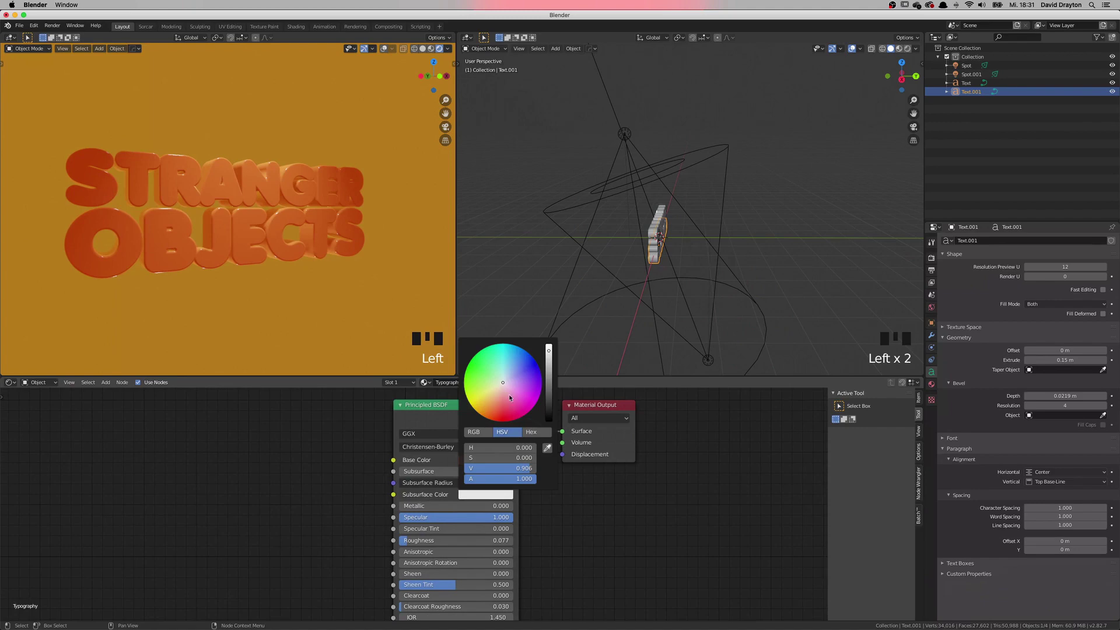
{"action": "left_click_drag", "start_coordinate": [510, 397], "coordinate": [497, 401]}
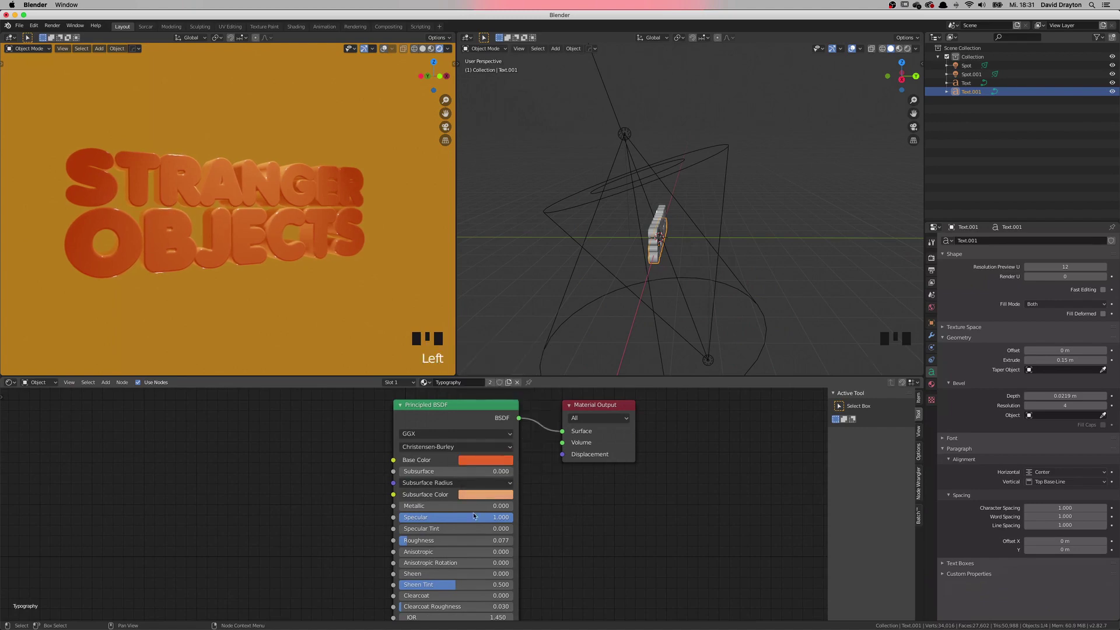
Step: Set the Principled BSDF Subsurface amount to 0.25
{"action": "double_click", "coordinate": [453, 471]}
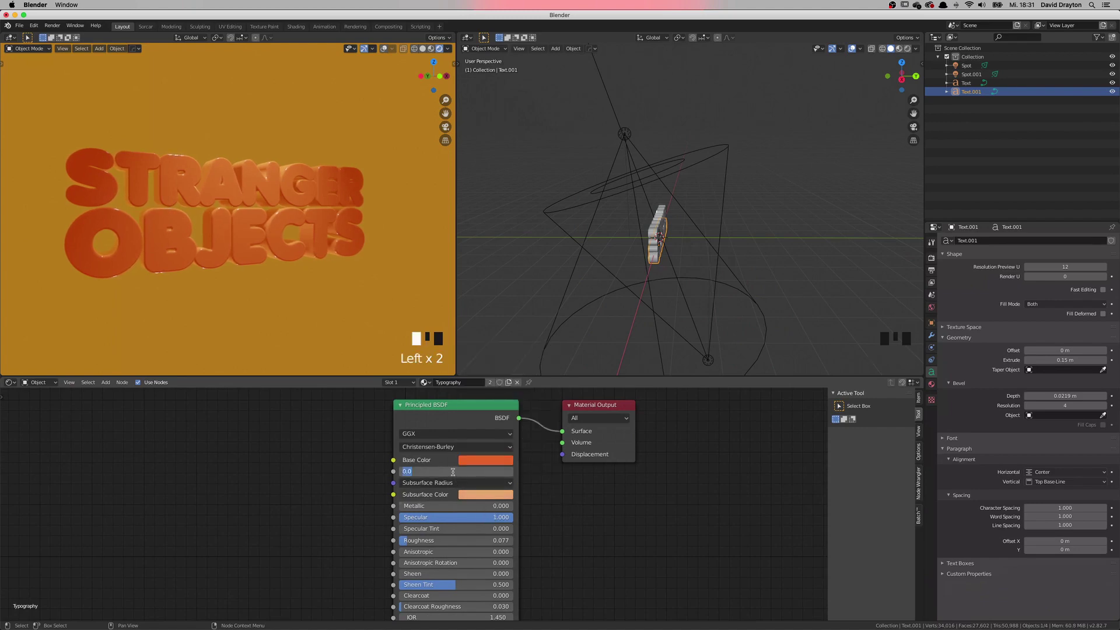
{"action": "type", "text": "0.1"}
{"action": "key", "text": "Return"}
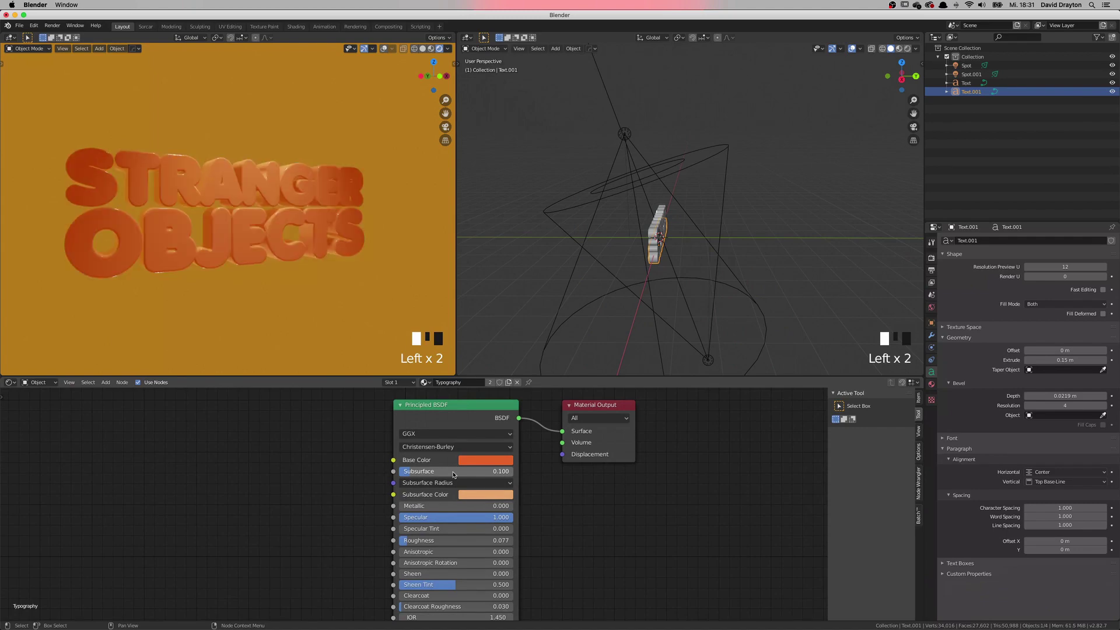
{"action": "left_click", "coordinate": [486, 470]}
{"action": "type", "text": ".2"}
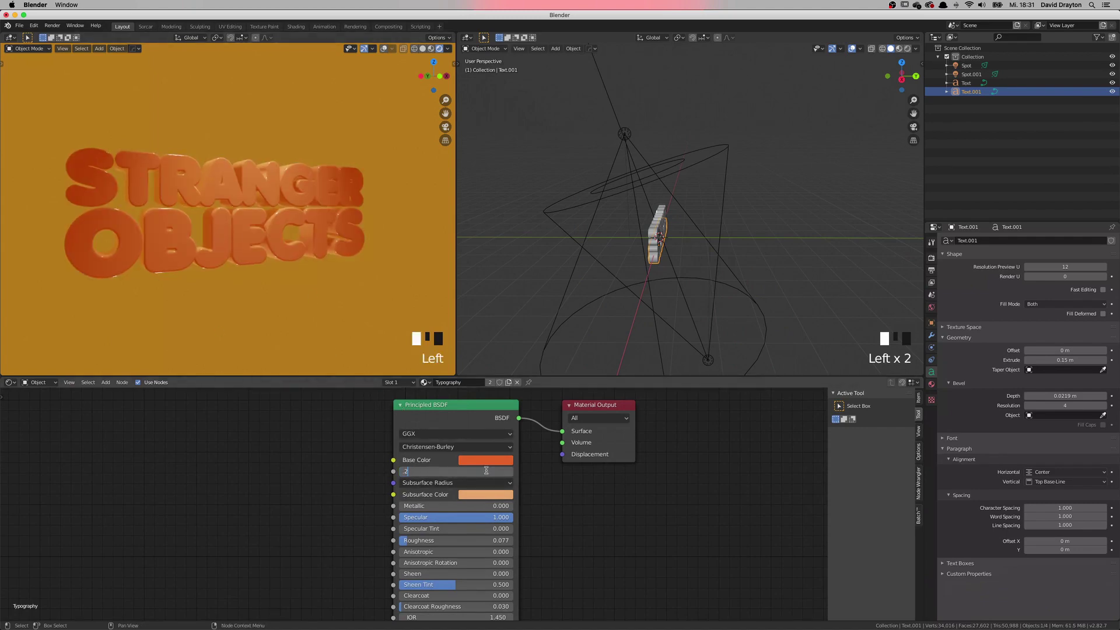
{"action": "type", "text": "5"}
{"action": "key", "text": "Return"}
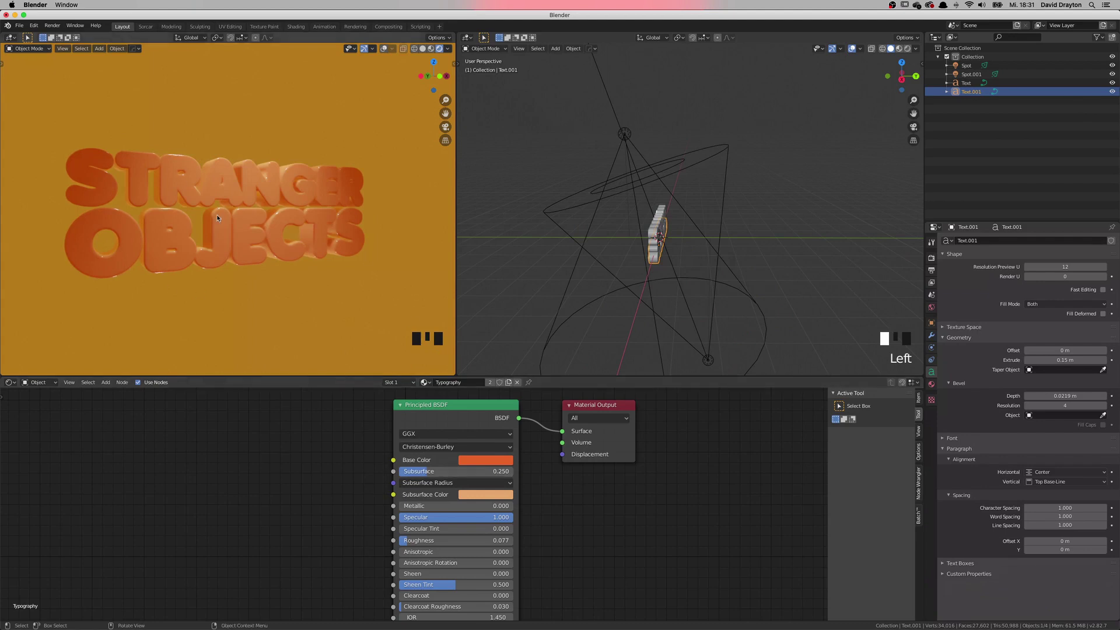
Step: Orbit the rendered view around the text and select the upper spotlight
{"action": "middle_click_drag", "start_coordinate": [216, 215], "coordinate": [220, 236]}
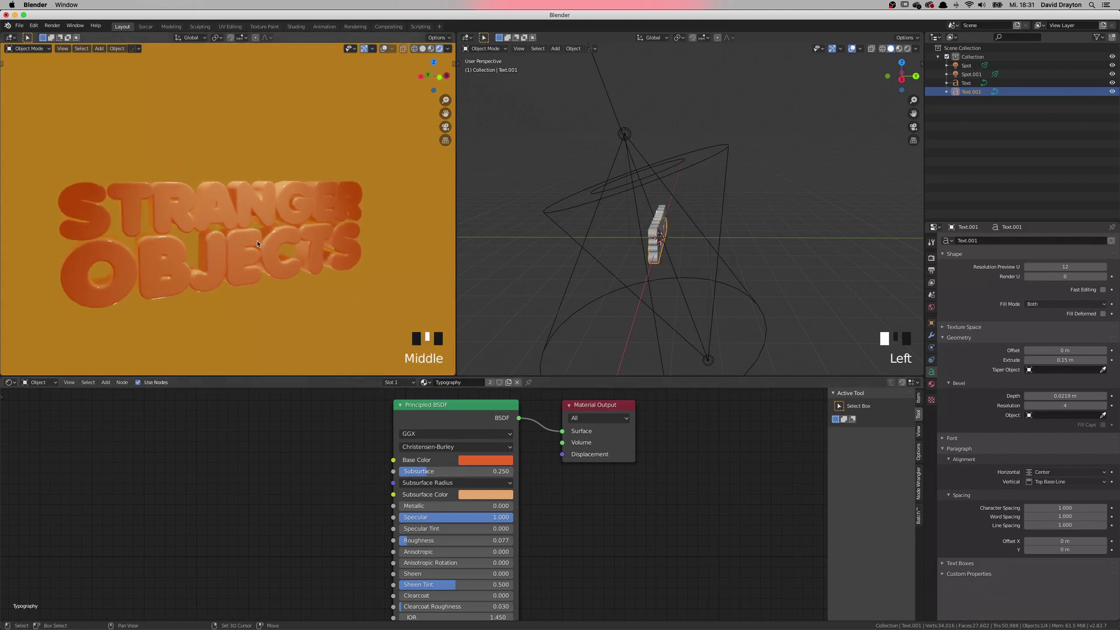
{"action": "middle_click_drag", "start_coordinate": [295, 225], "coordinate": [270, 234], "text": "shift"}
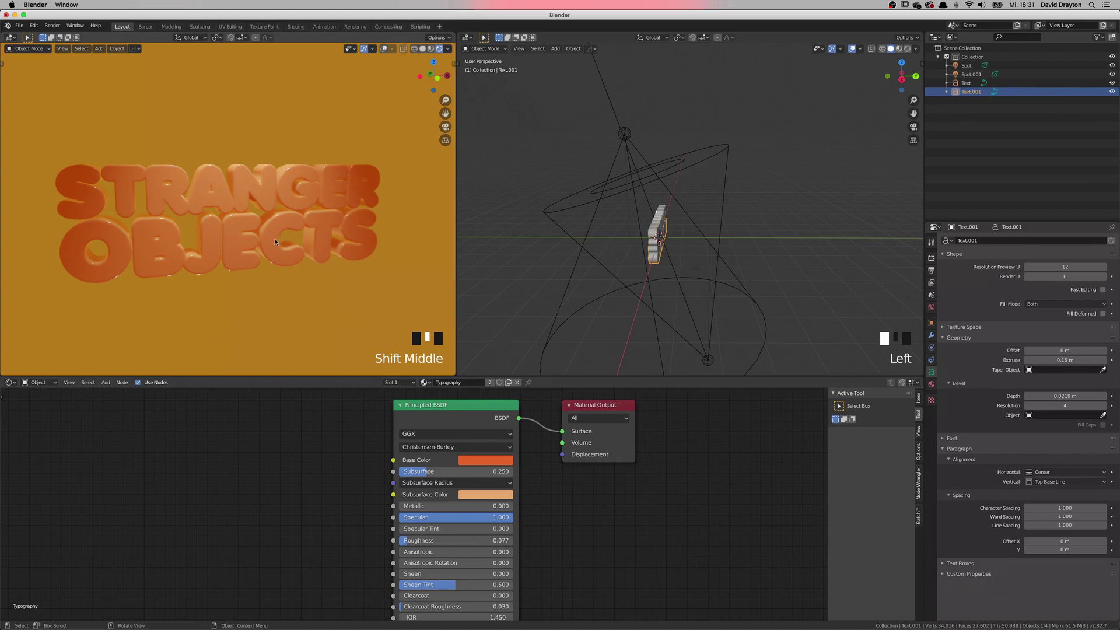
{"action": "left_click", "coordinate": [38, 383]}
{"action": "left_click", "coordinate": [148, 428]}
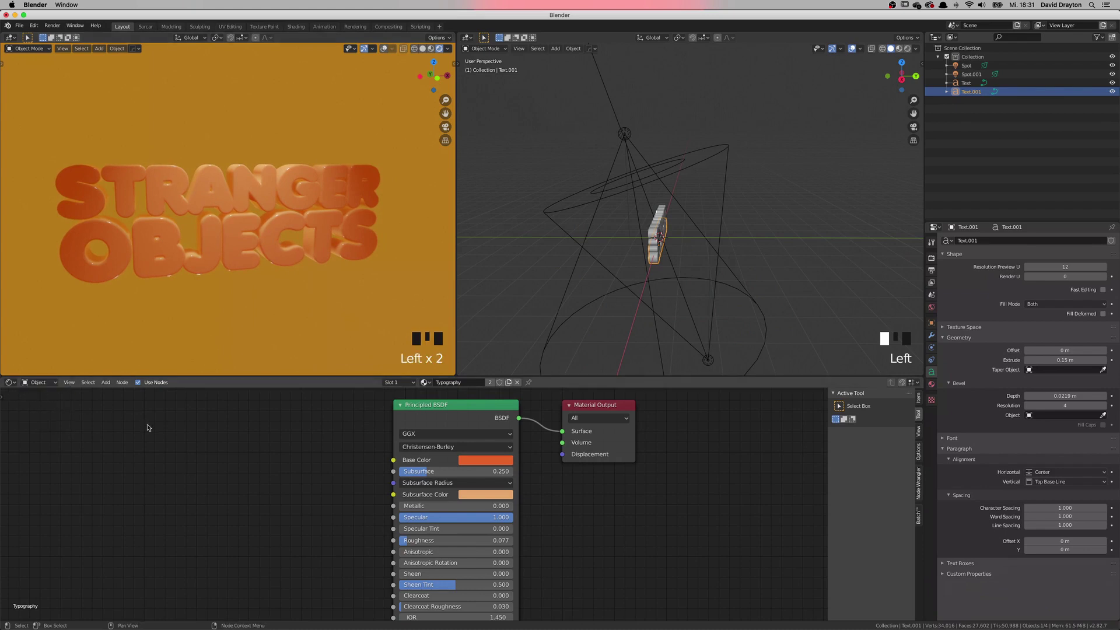
{"action": "mouse_move", "coordinate": [216, 251]}
{"action": "middle_mouse_down"}
{"action": "mouse_move", "coordinate": [234, 254]}
{"action": "mouse_move", "coordinate": [204, 256]}
{"action": "middle_mouse_up"}
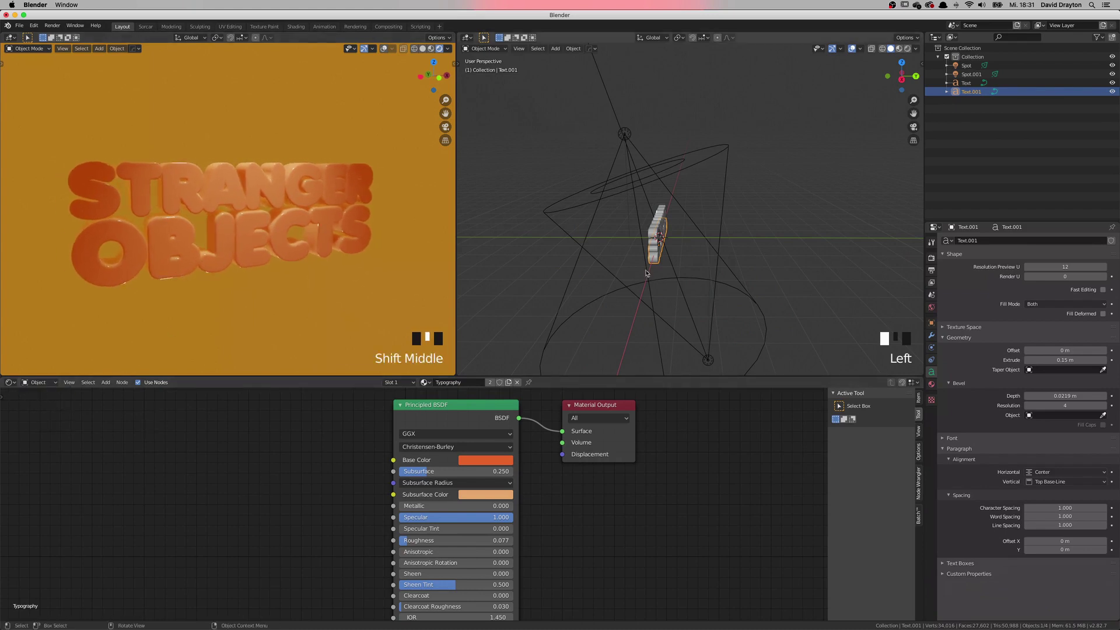
{"action": "left_click", "coordinate": [625, 136]}
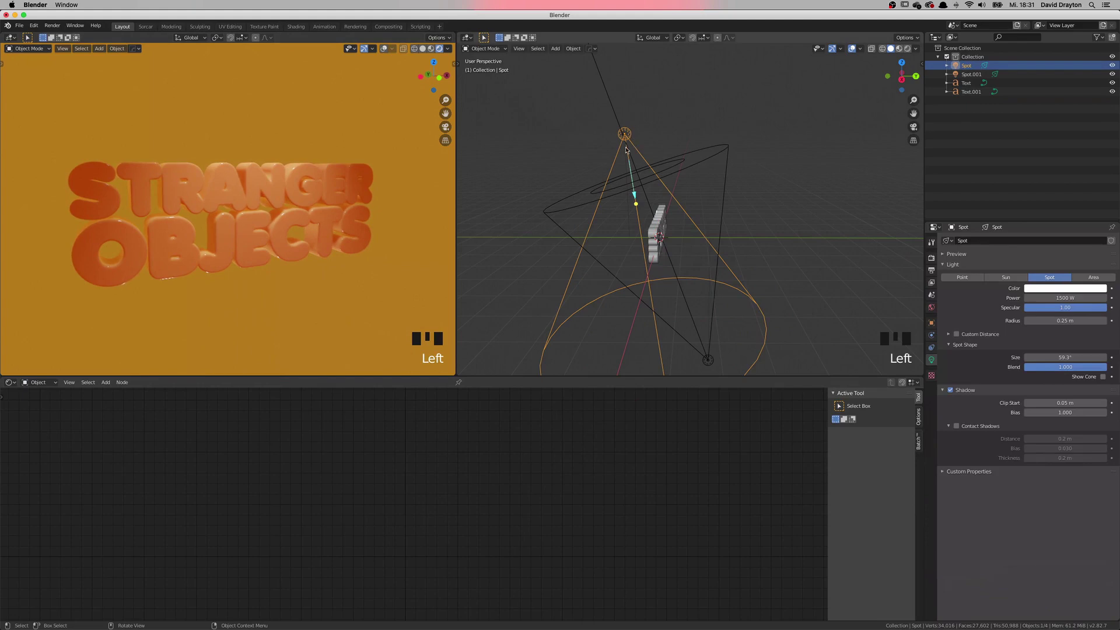
Step: Nudge the upper spotlight along Y and add a camera to the scene
{"action": "key", "text": "g"}
{"action": "key", "text": "y"}
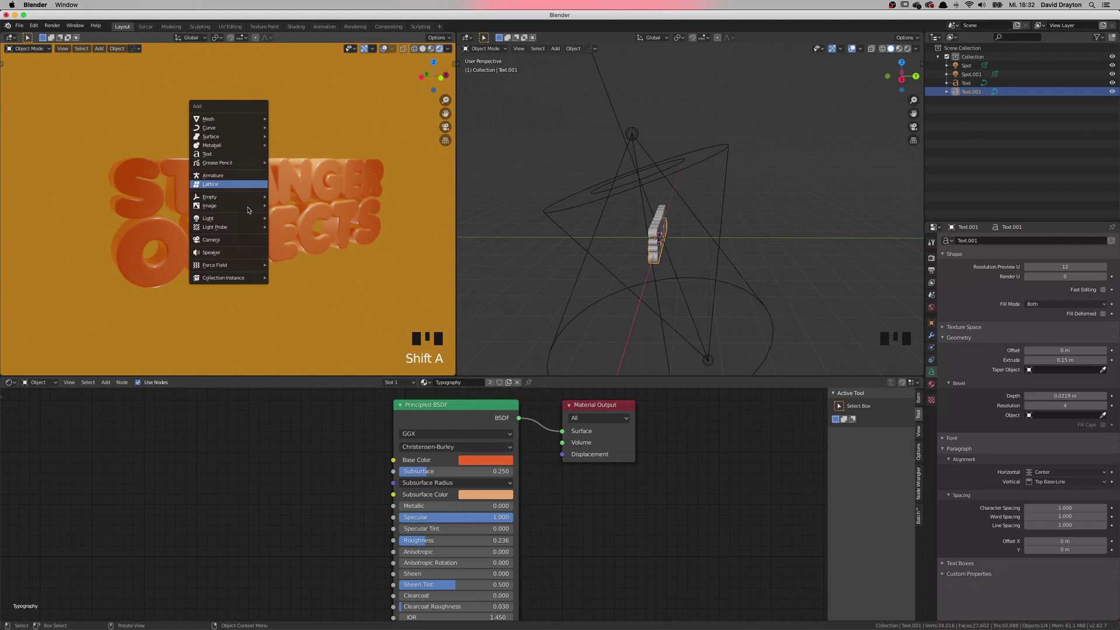
{"action": "left_click", "coordinate": [242, 242]}
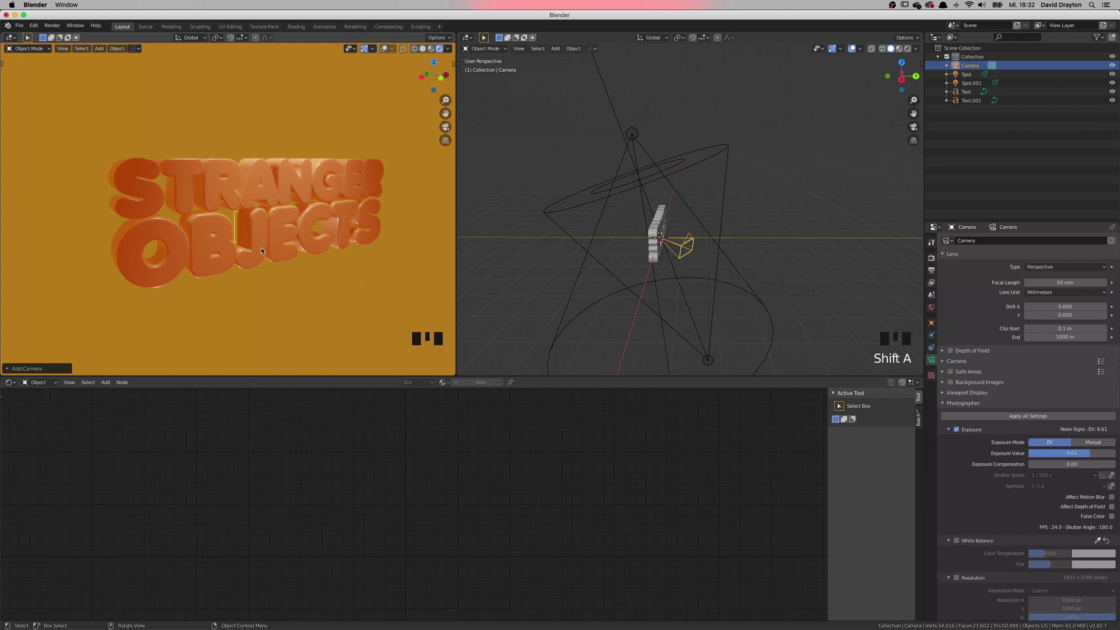
{"action": "key", "text": "q"}
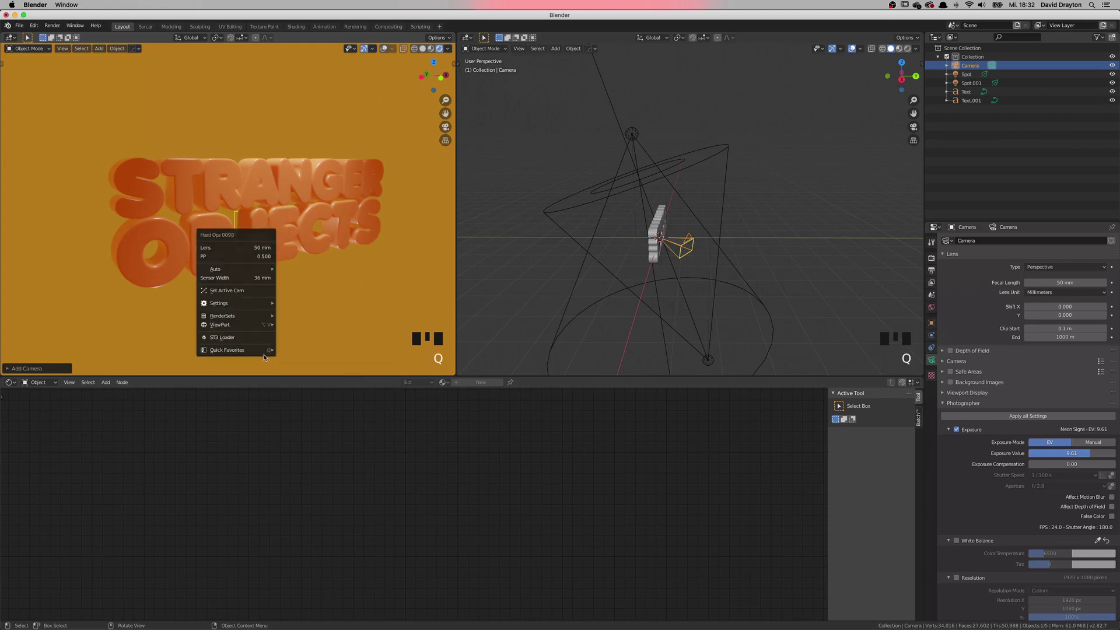
Step: Align the camera to the current view and move it back to frame STRANGER OBJECTS
{"action": "mouse_move", "coordinate": [269, 352]}
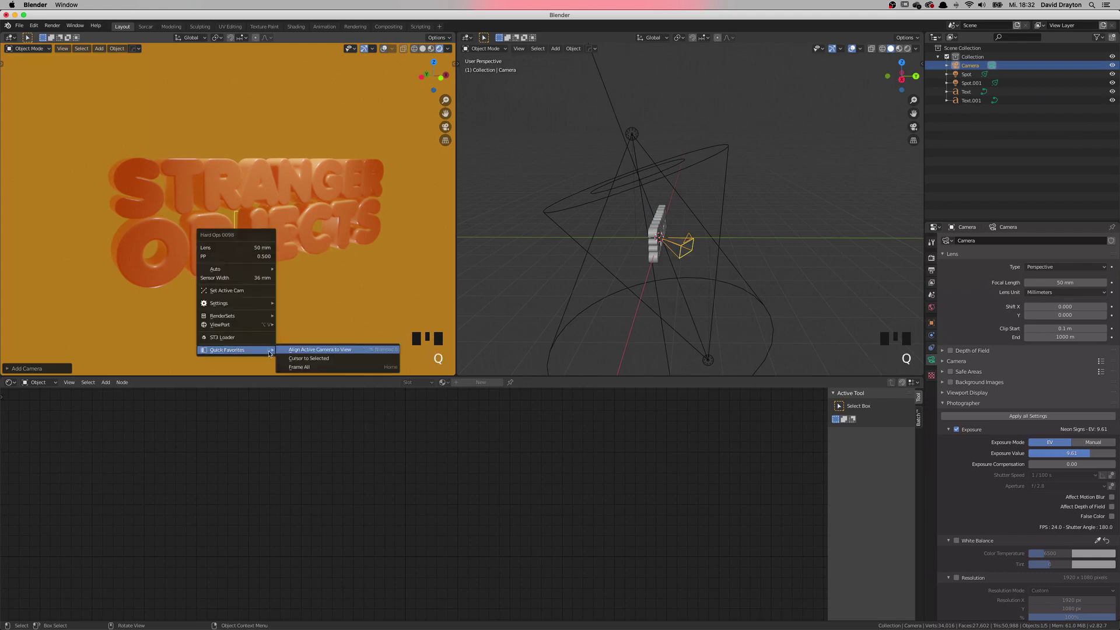
{"action": "left_click", "coordinate": [317, 350]}
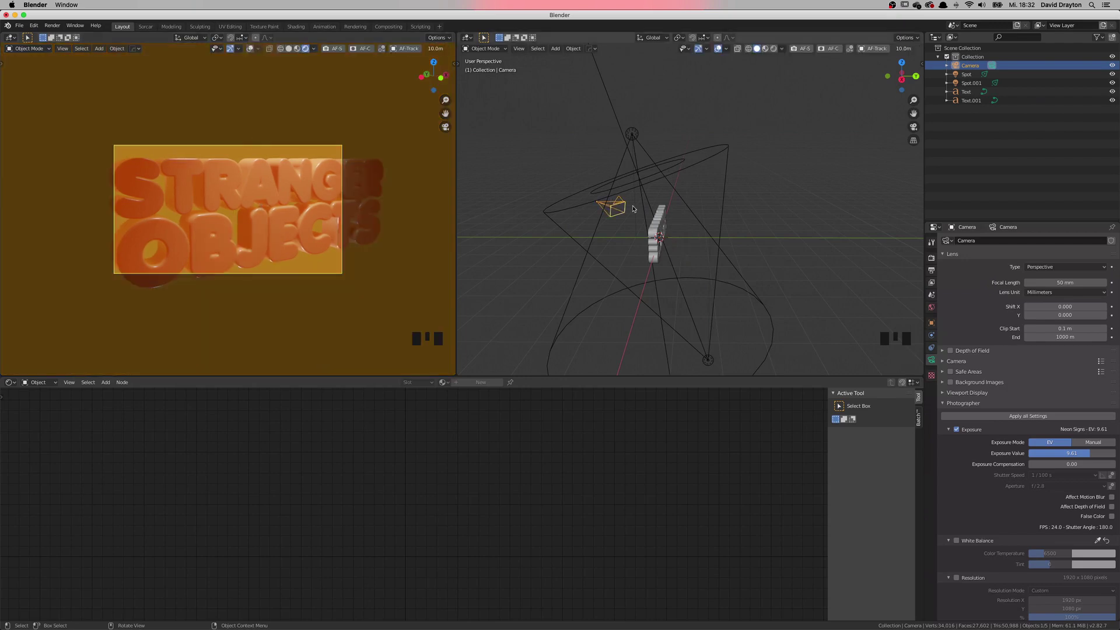
{"action": "middle_click_drag", "start_coordinate": [605, 228], "coordinate": [625, 233]}
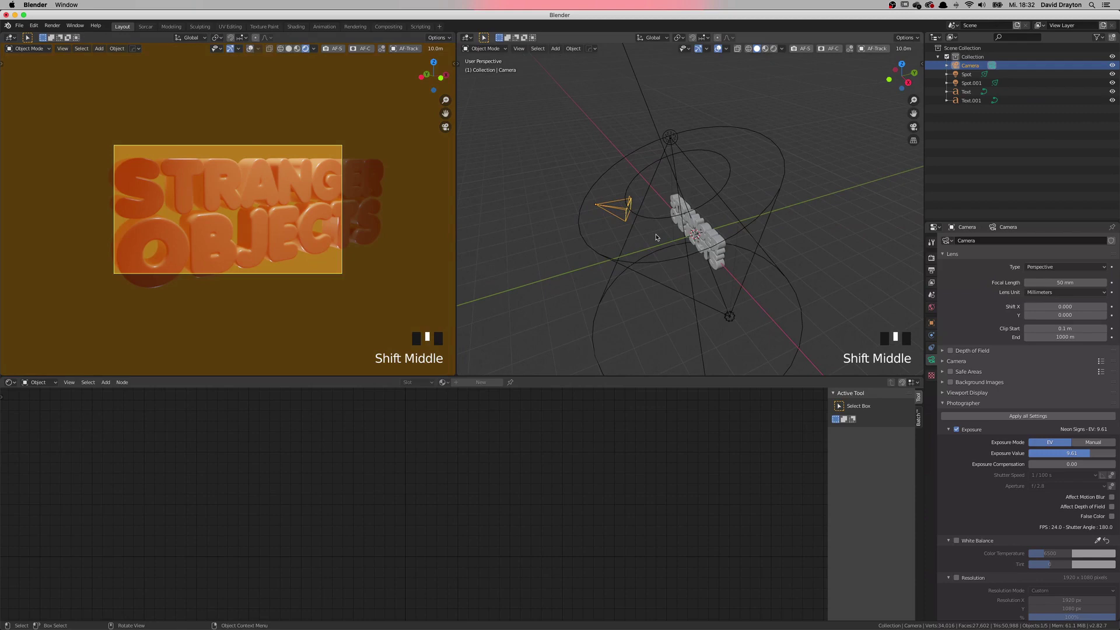
{"action": "key", "text": "g"}
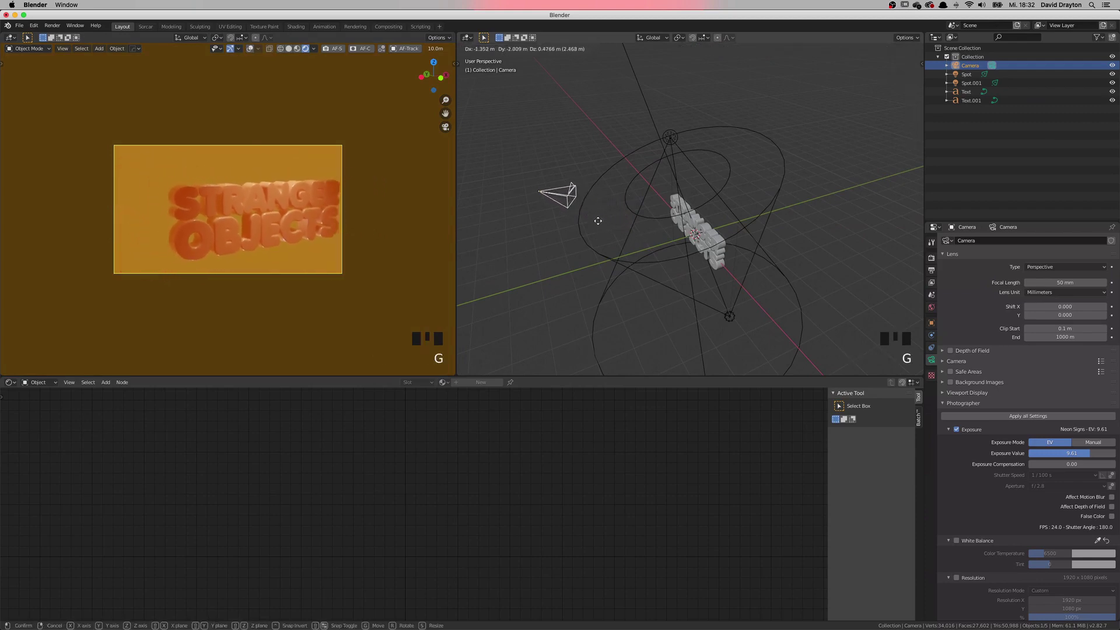
{"action": "left_click", "coordinate": [599, 224]}
{"action": "middle_click_drag", "start_coordinate": [600, 224], "coordinate": [591, 225], "text": "shift"}
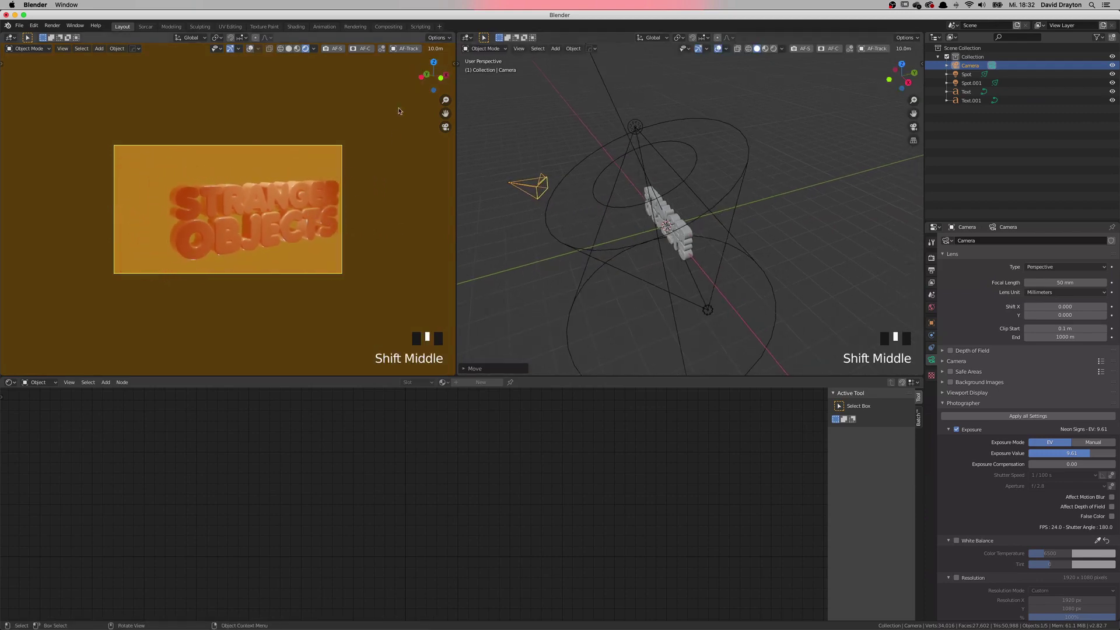
Step: Enable Lock Camera to View and slide the camera to reframe the text
{"action": "key", "text": "n"}
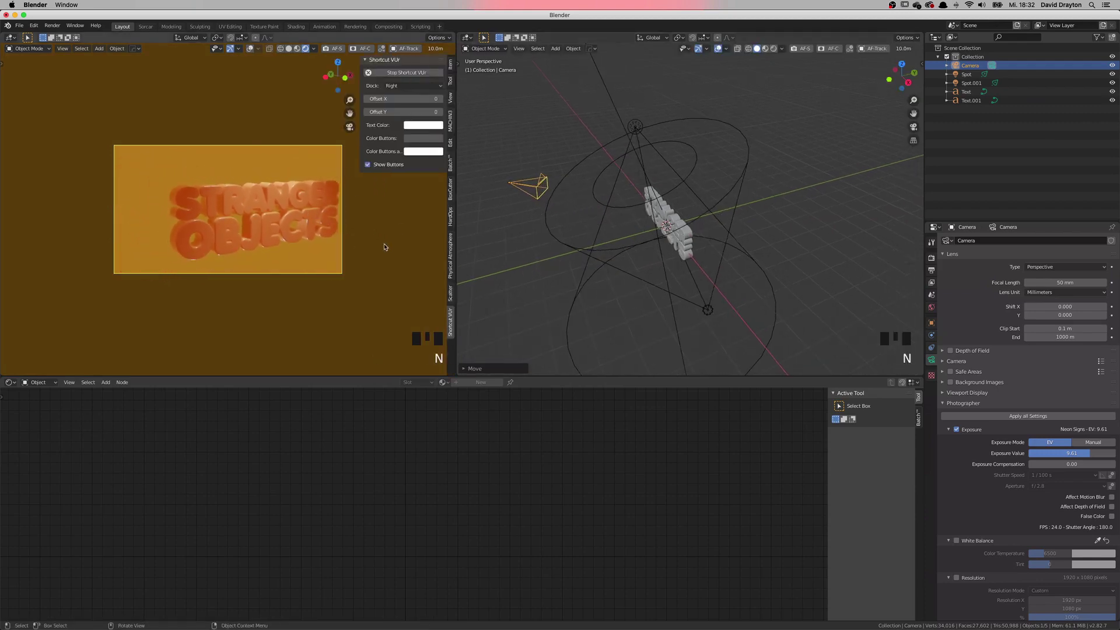
{"action": "left_click", "coordinate": [451, 97]}
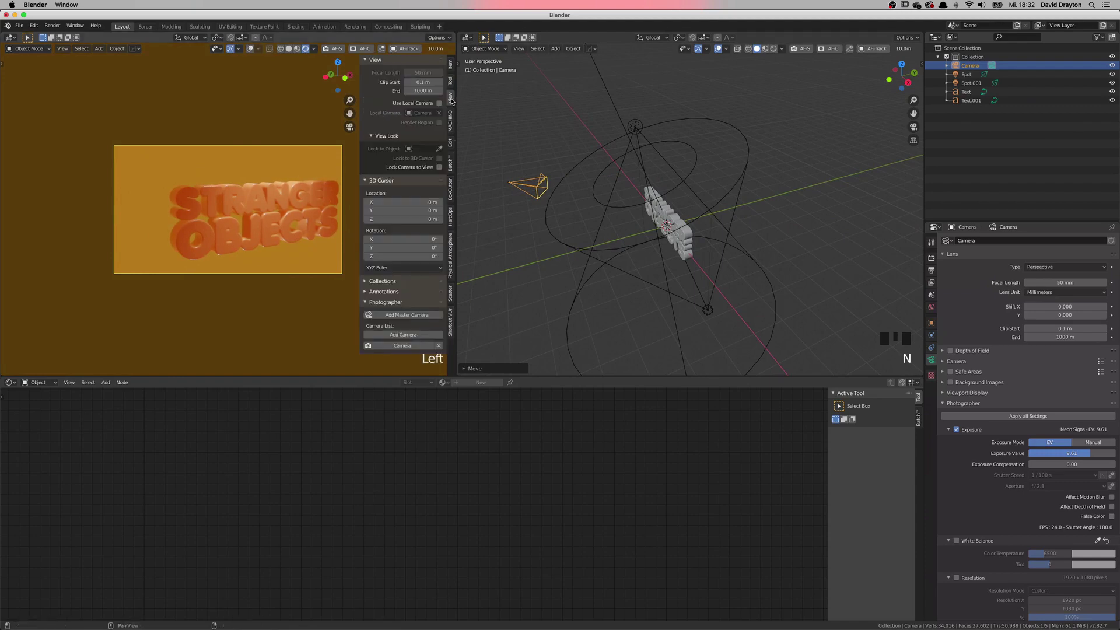
{"action": "left_click", "coordinate": [439, 167]}
{"action": "middle_click_drag", "start_coordinate": [262, 212], "coordinate": [274, 274], "text": "shift"}
{"action": "scroll", "coordinate": [277, 282], "scroll_direction": "up", "scroll_amount": 2}
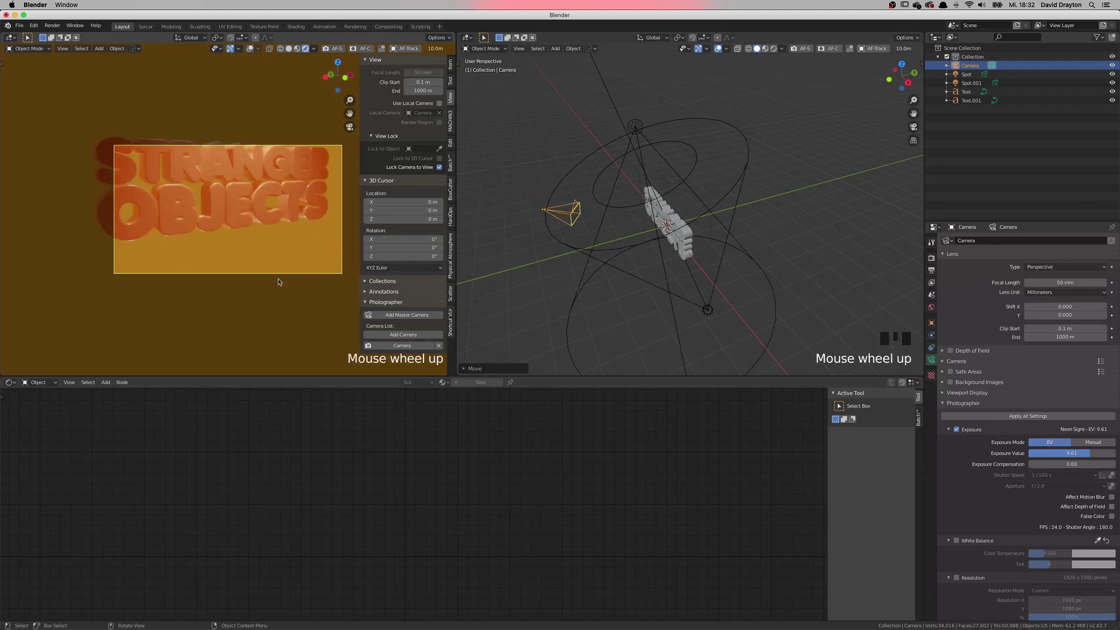
{"action": "scroll", "coordinate": [278, 279], "scroll_direction": "down", "scroll_amount": 3}
{"action": "left_click", "coordinate": [303, 239]}
{"action": "key", "text": "n"}
Step: Pan the locked camera so STRANGER OBJECTS fills most of the frame
{"action": "scroll", "coordinate": [270, 256], "scroll_direction": "up", "scroll_amount": 2}
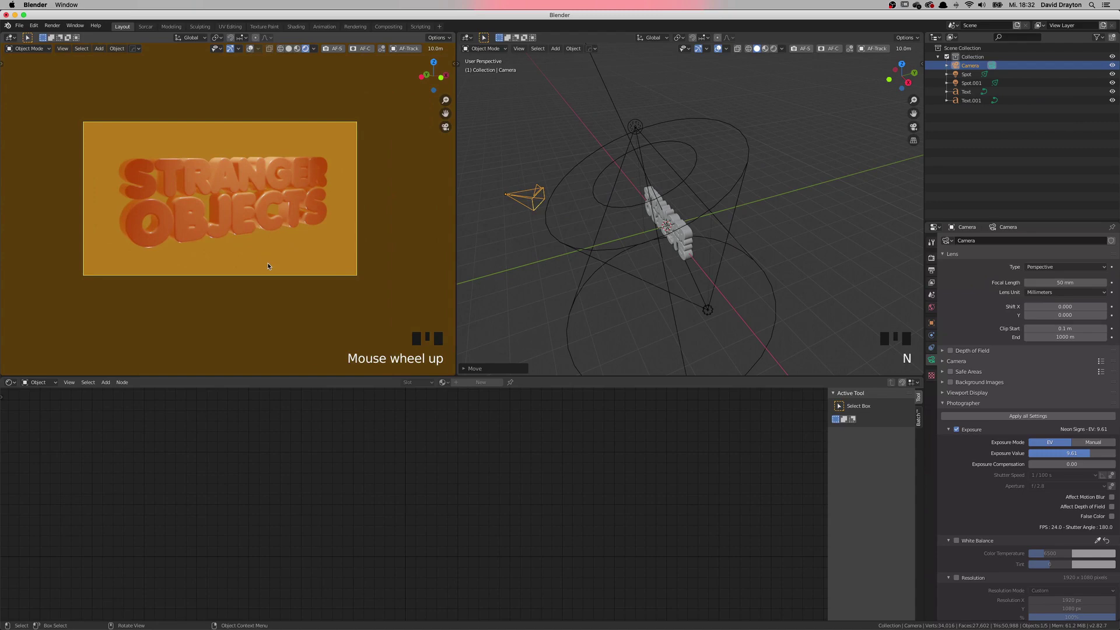
{"action": "middle_click_drag", "start_coordinate": [267, 263], "coordinate": [332, 229], "text": "shift"}
{"action": "key", "text": "n"}
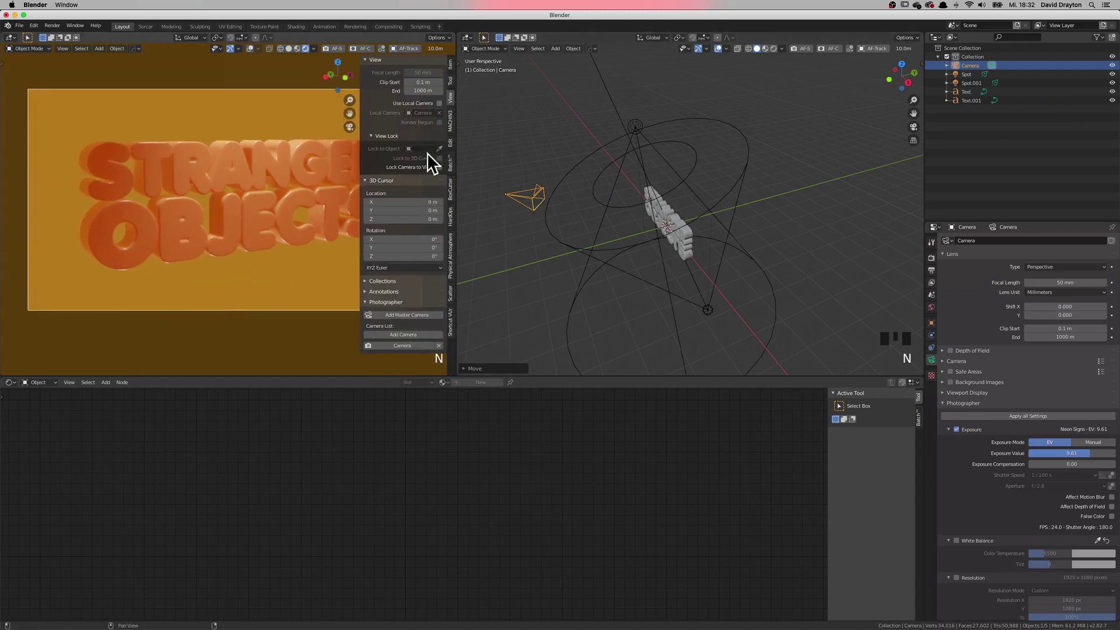
{"action": "left_click", "coordinate": [439, 167]}
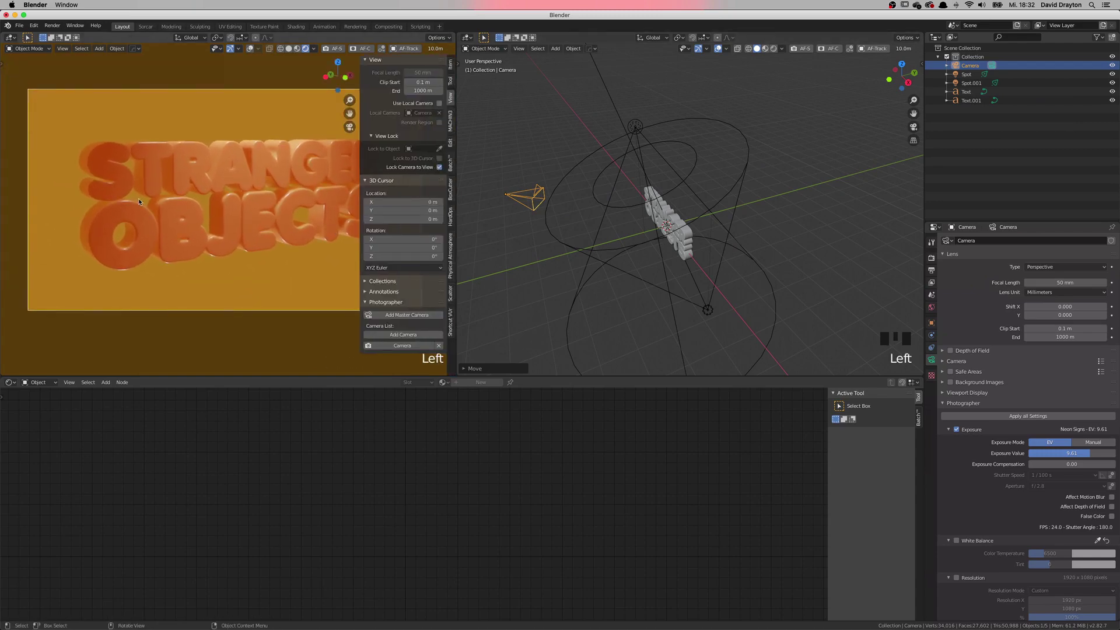
{"action": "key", "text": "n"}
{"action": "middle_click_drag", "start_coordinate": [147, 228], "coordinate": [249, 193]}
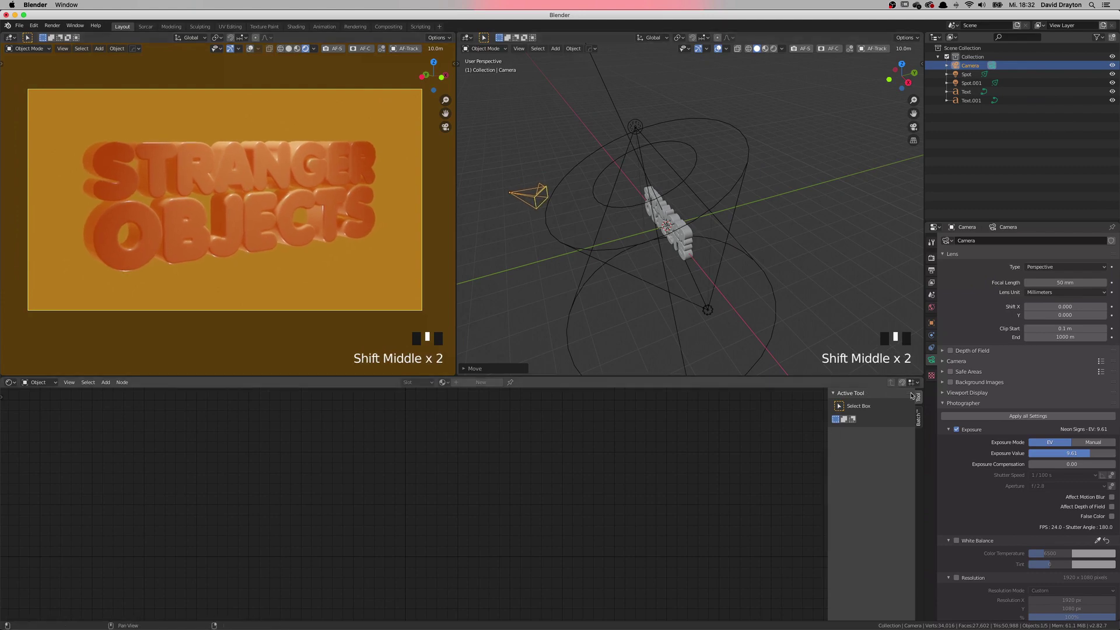
Step: Enable camera depth of field with focus distance 6.5 m and F-Stop 1.8
{"action": "left_click", "coordinate": [933, 370]}
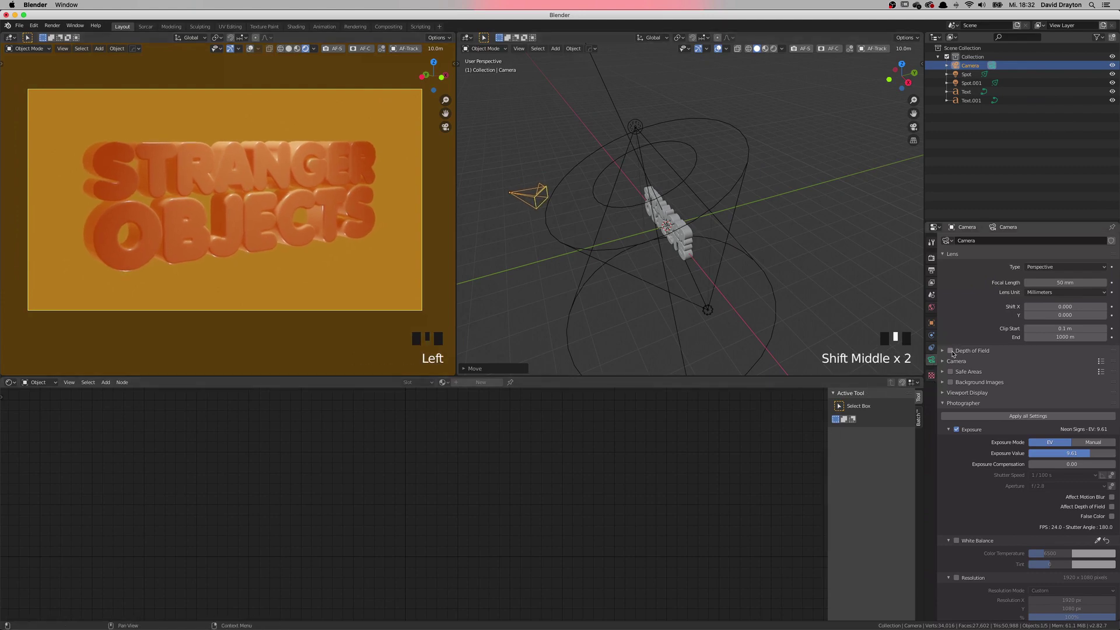
{"action": "left_click", "coordinate": [950, 351]}
{"action": "left_click", "coordinate": [944, 351]}
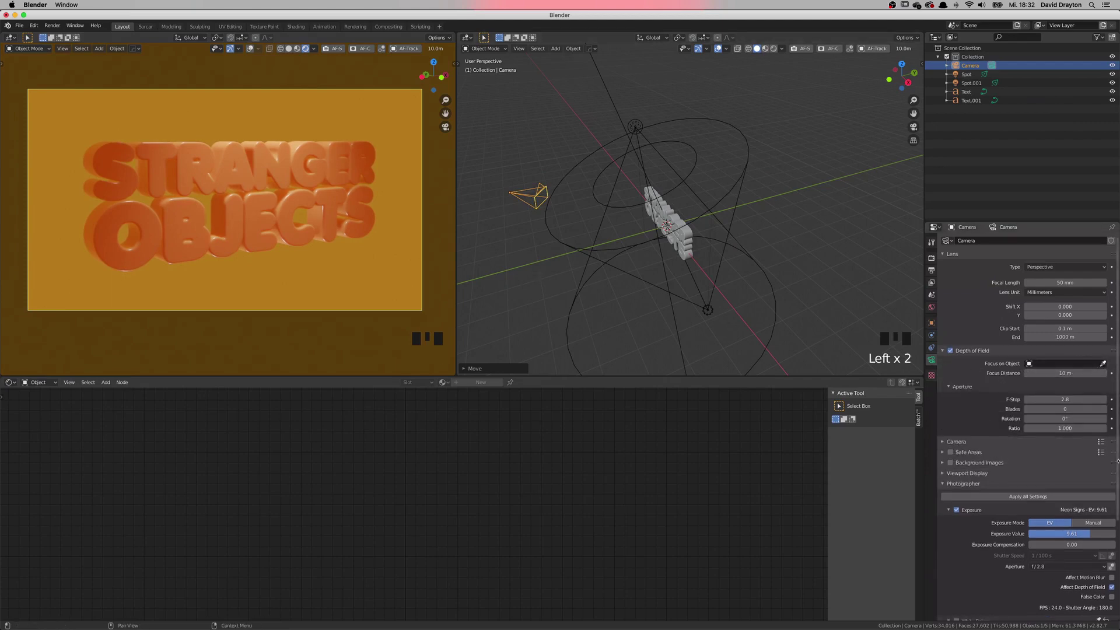
{"action": "left_click", "coordinate": [1084, 401]}
{"action": "type", "text": "0.2"}
{"action": "key", "text": "Return"}
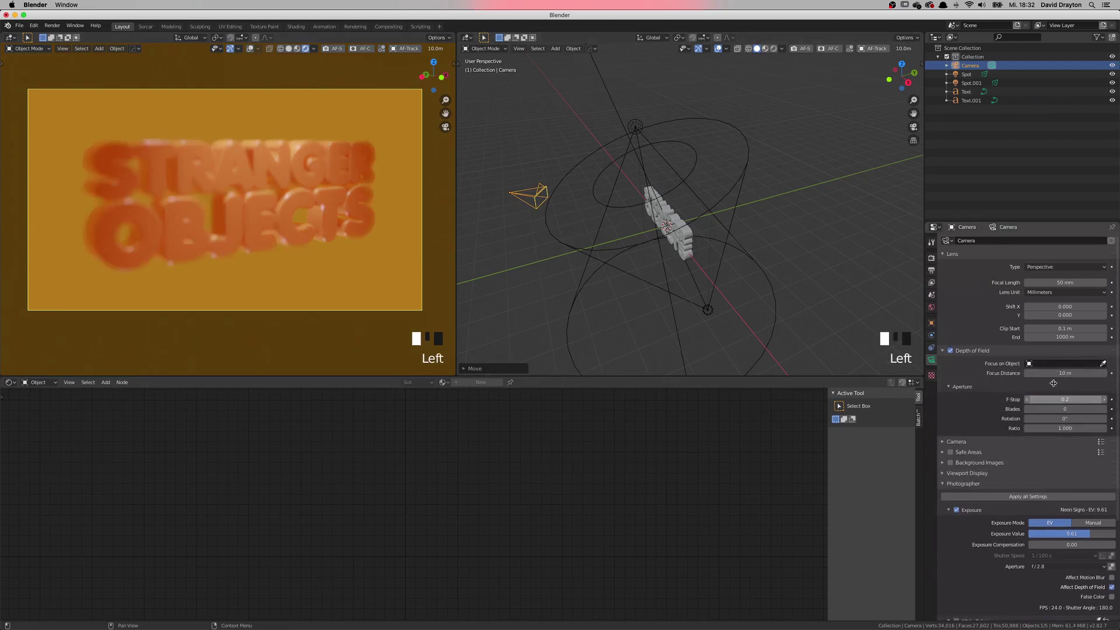
{"action": "left_click_drag", "start_coordinate": [1054, 373], "coordinate": [1037, 373]}
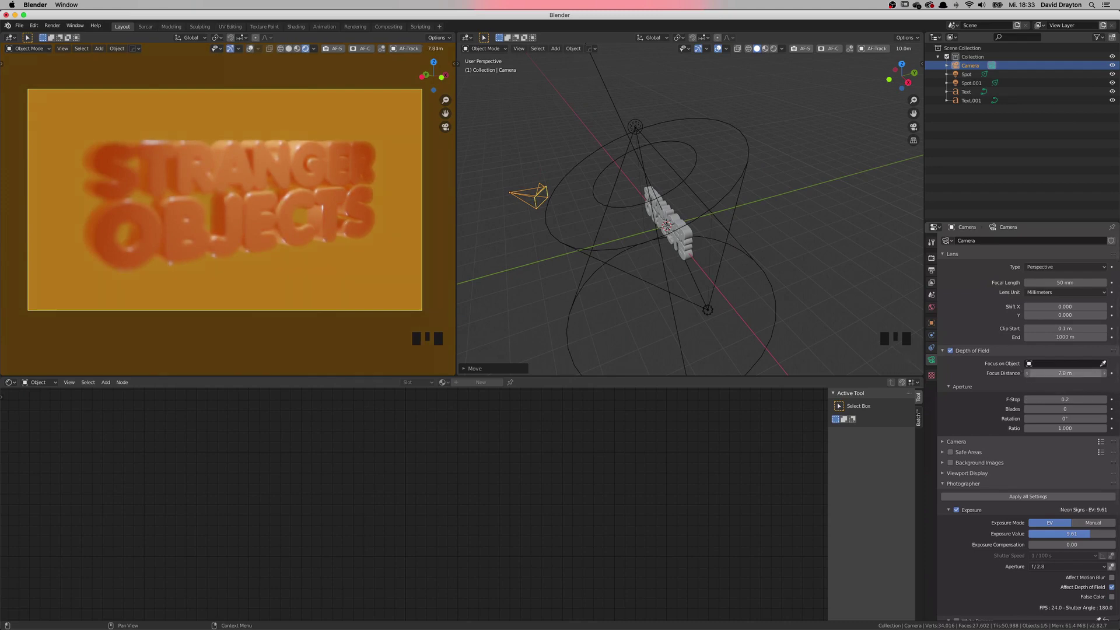
{"action": "left_click_drag", "start_coordinate": [1037, 373], "coordinate": [1030, 373]}
{"action": "left_click", "coordinate": [1071, 400]}
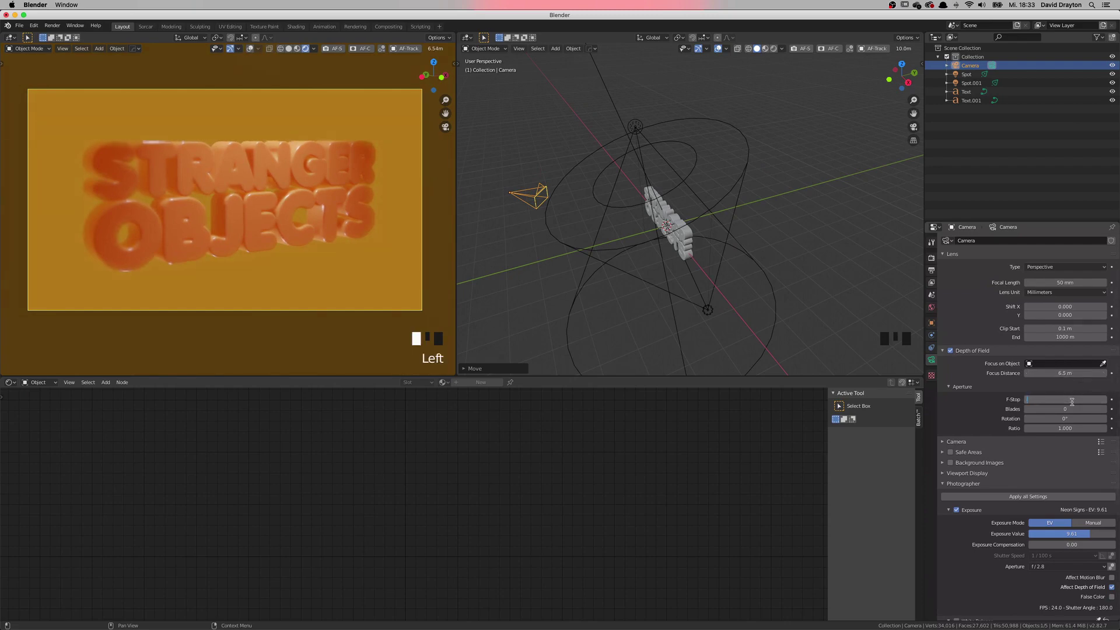
{"action": "type", "text": "1.8"}
{"action": "key", "text": "Return"}
Step: Select the spot light and re-aim its cone at the text
{"action": "middle_click_drag", "start_coordinate": [251, 175], "coordinate": [259, 185]}
{"action": "scroll", "coordinate": [257, 180], "scroll_direction": "up", "scroll_amount": 2}
{"action": "left_click", "coordinate": [644, 141]}
{"action": "left_click_drag", "start_coordinate": [650, 190], "coordinate": [655, 195]}
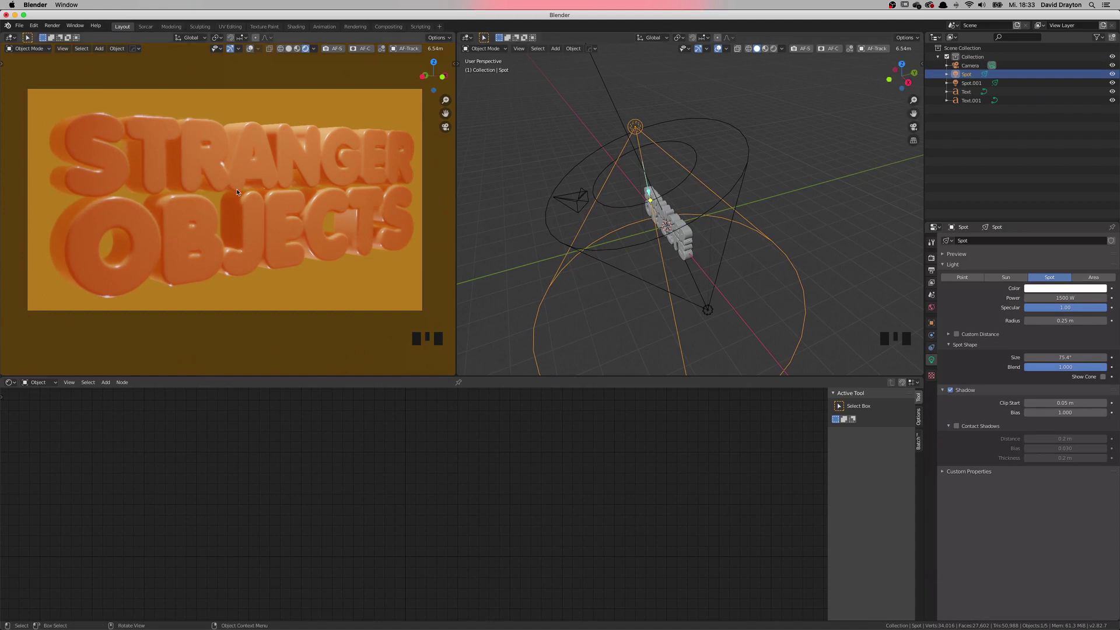
Step: Recentre the text in the camera frame and select the Text.001 object
{"action": "scroll", "coordinate": [236, 188], "scroll_direction": "down", "scroll_amount": 2}
{"action": "middle_click_drag", "start_coordinate": [236, 188], "coordinate": [269, 197], "text": "shift"}
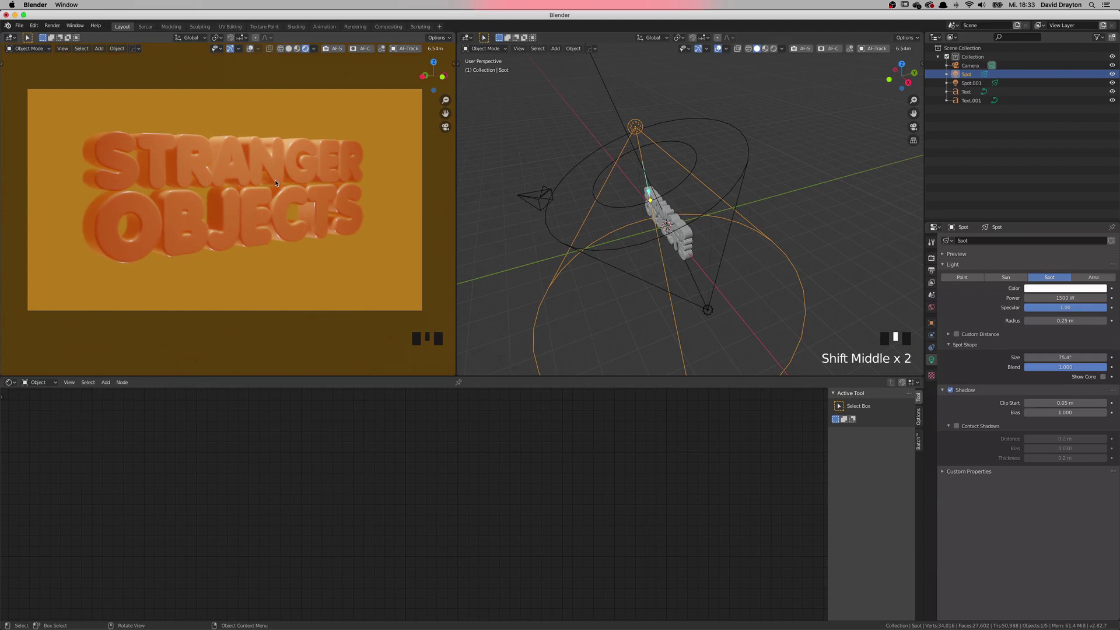
{"action": "middle_click_drag", "start_coordinate": [607, 245], "coordinate": [641, 268]}
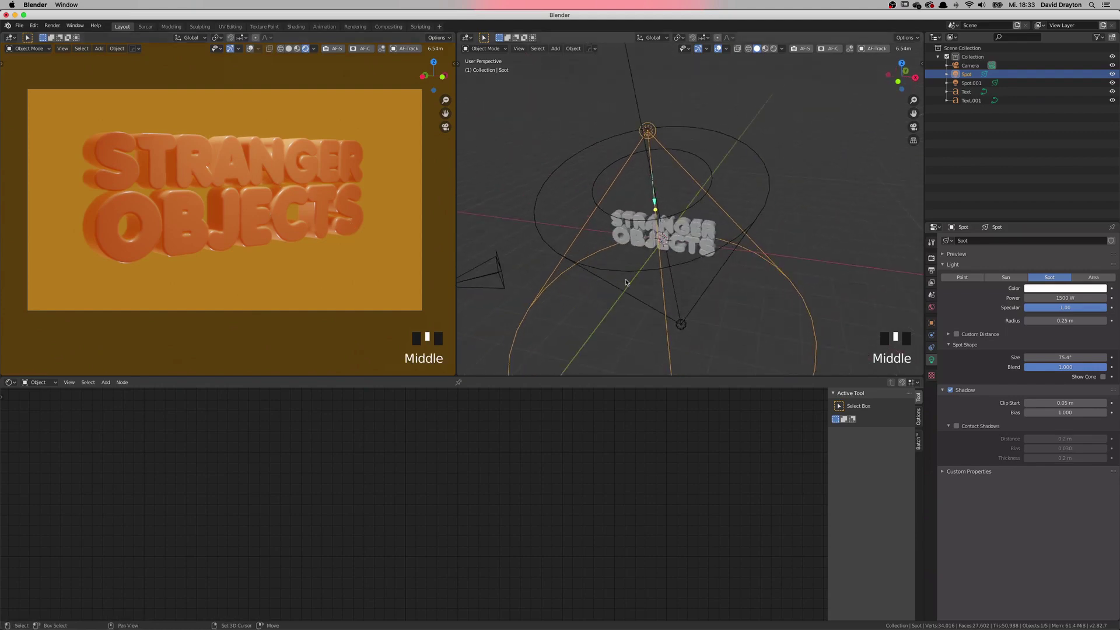
{"action": "key", "text": "shift+a"}
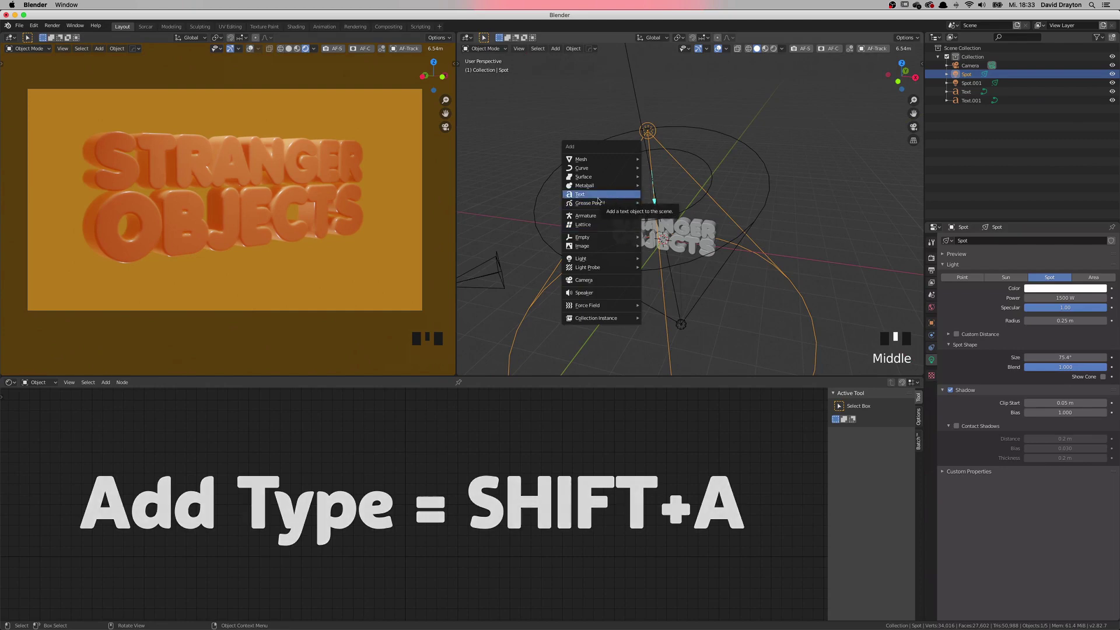
{"action": "left_click", "coordinate": [971, 101]}
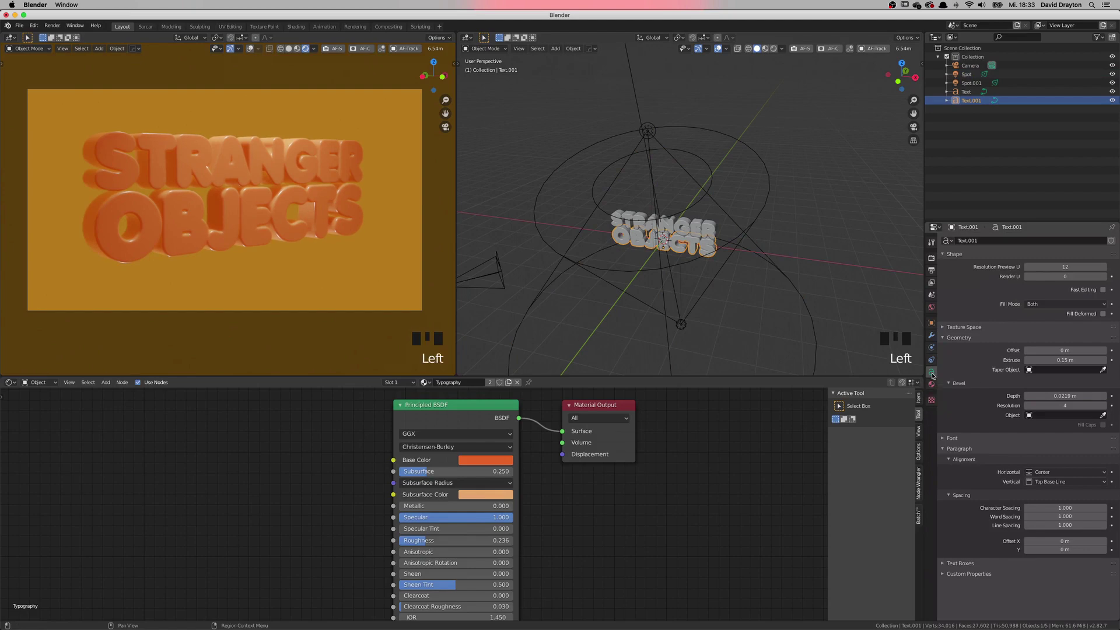
Step: Replace Text.001's regular font with Auro-Bold Italic.otf
{"action": "scroll", "coordinate": [938, 358], "scroll_direction": "up", "scroll_amount": 4}
{"action": "left_click", "coordinate": [944, 338]}
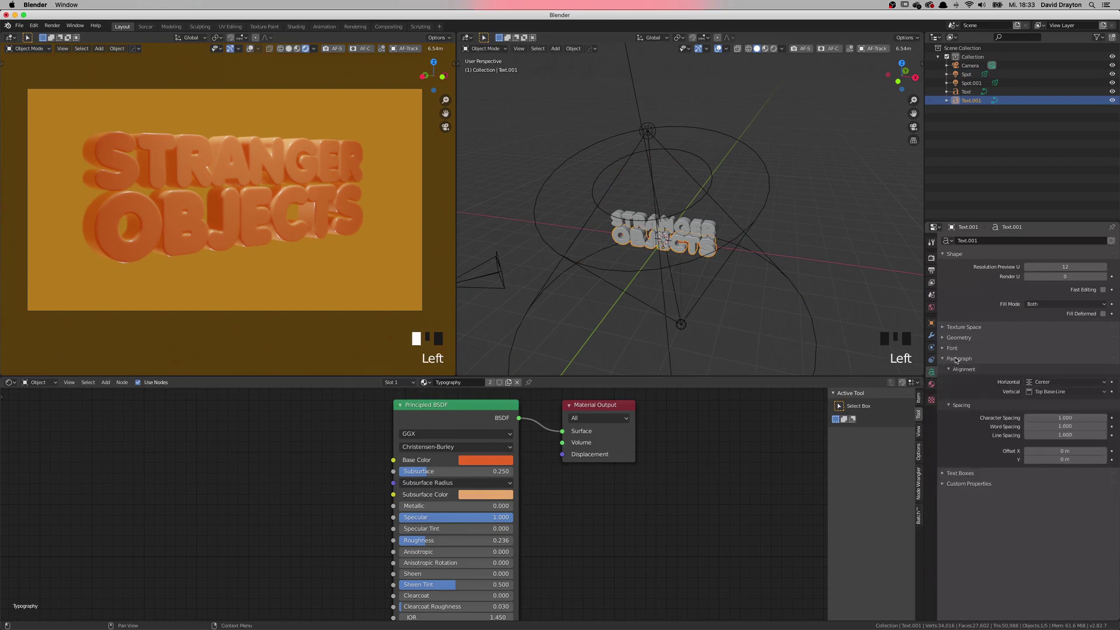
{"action": "left_click", "coordinate": [947, 349]}
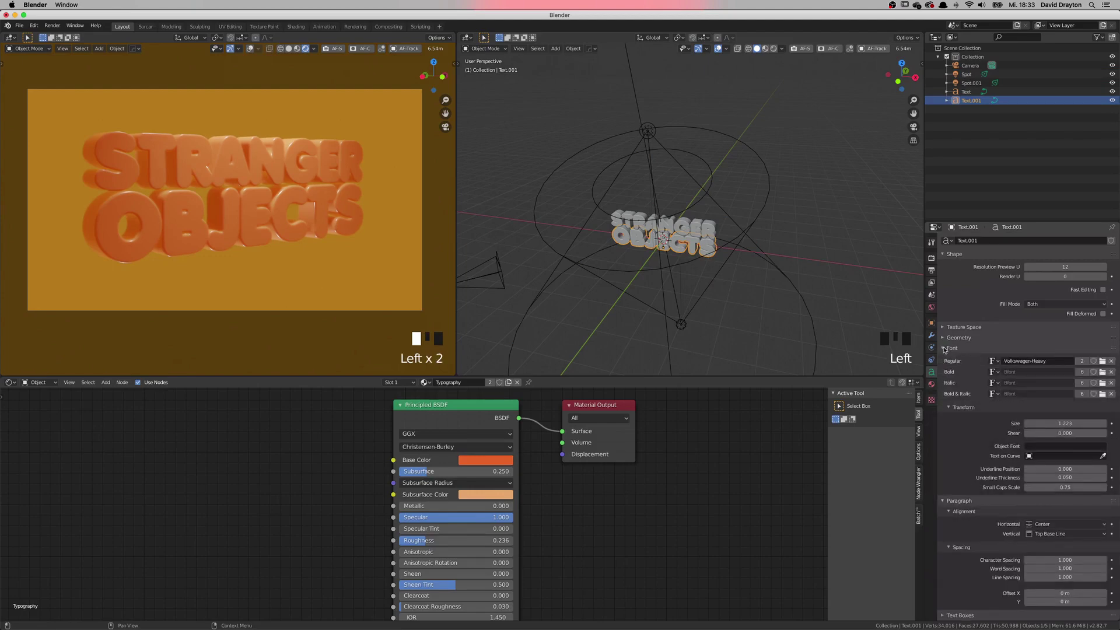
{"action": "left_click", "coordinate": [1103, 362]}
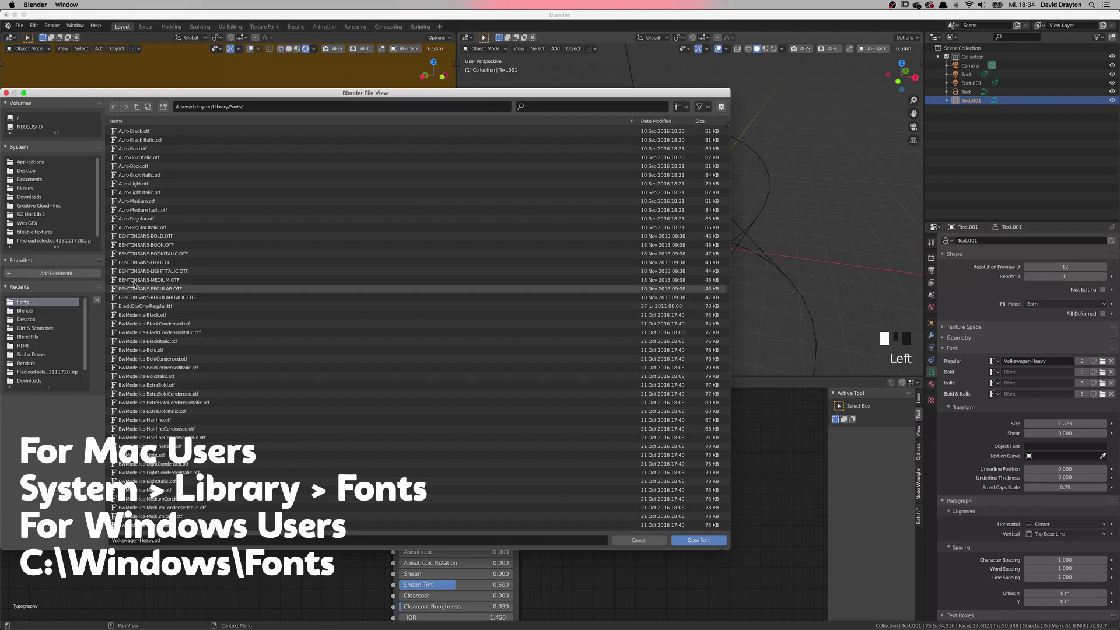
{"action": "left_click", "coordinate": [139, 158]}
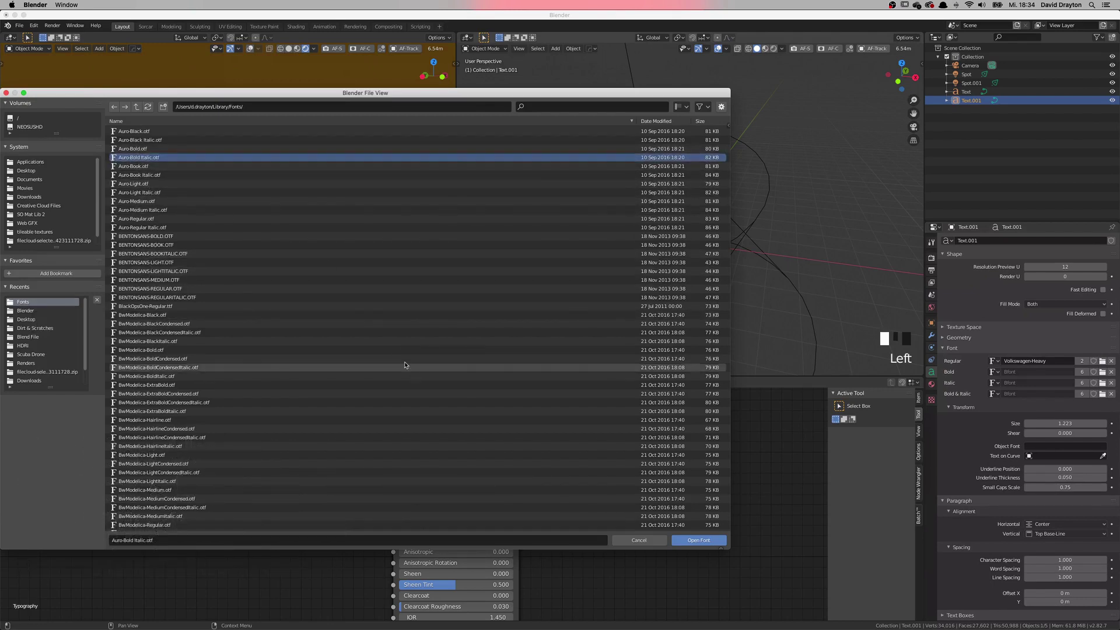
{"action": "left_click", "coordinate": [698, 542]}
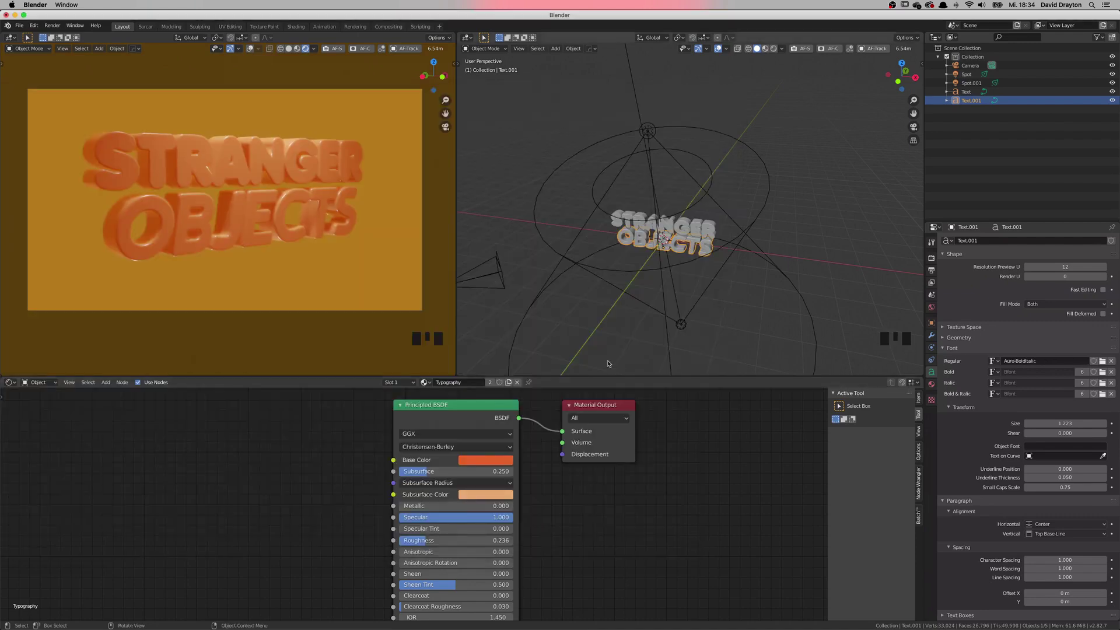